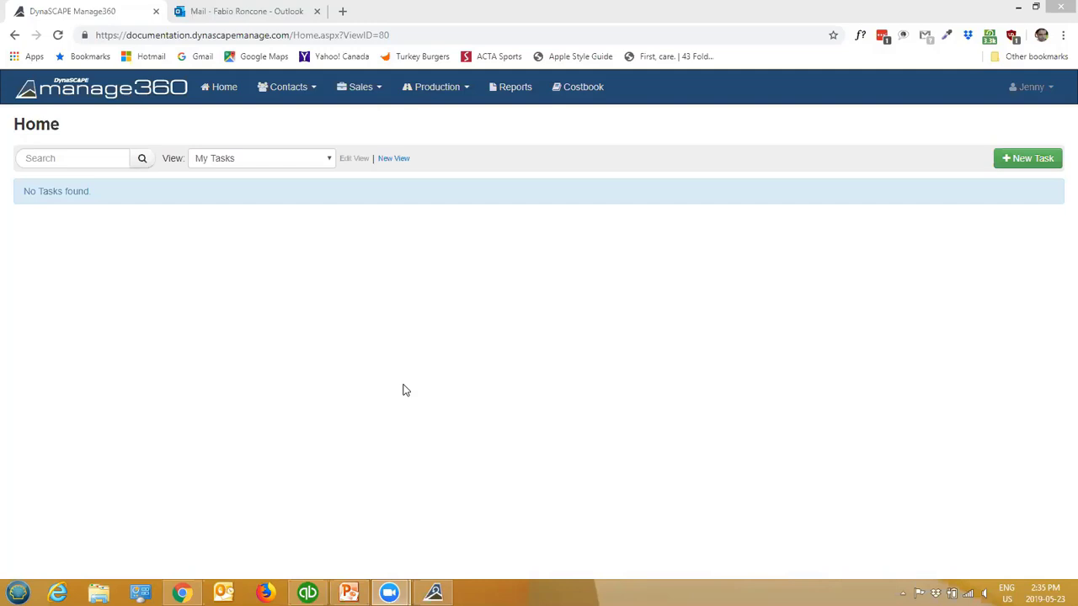
Open the Accounting Settings page from the Billing Settings section of the site settings
click(1032, 91)
click(1004, 136)
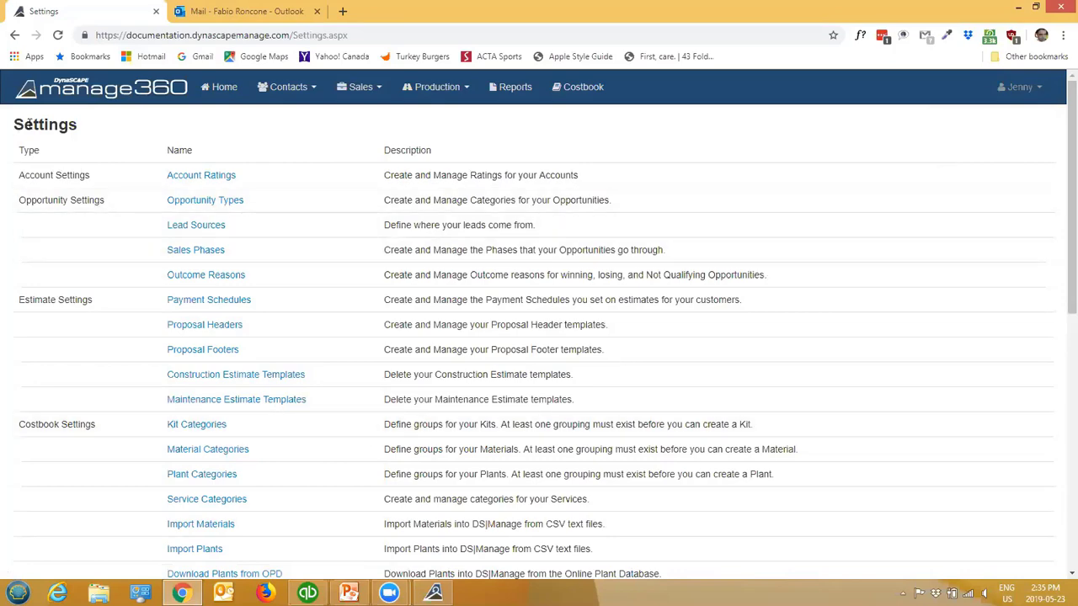
drag(17, 125, 91, 127)
scroll(118, 257, down, 10)
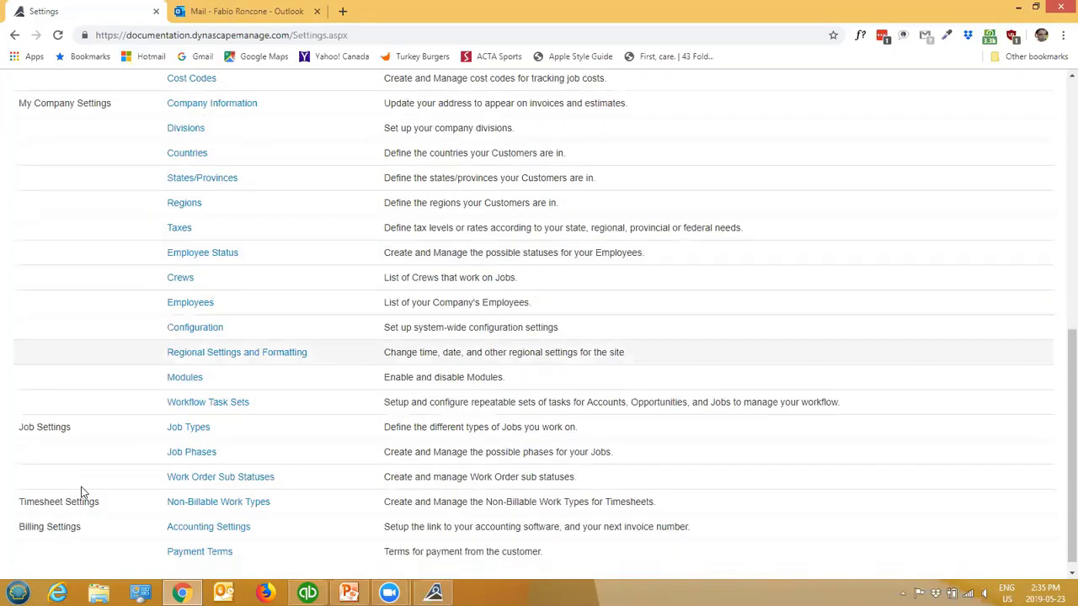
drag(22, 515, 87, 525)
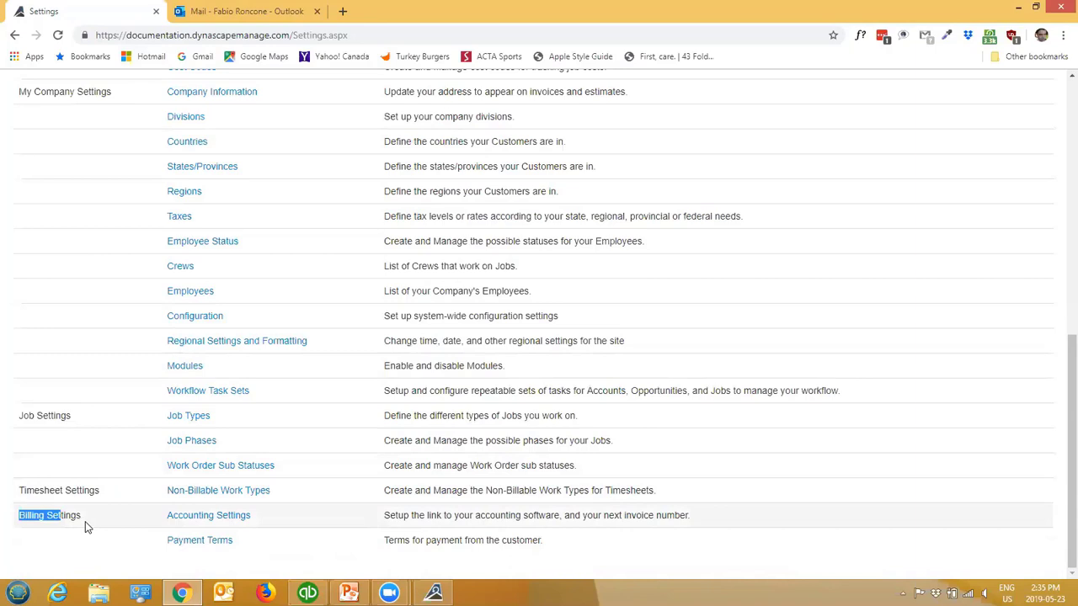
click(238, 520)
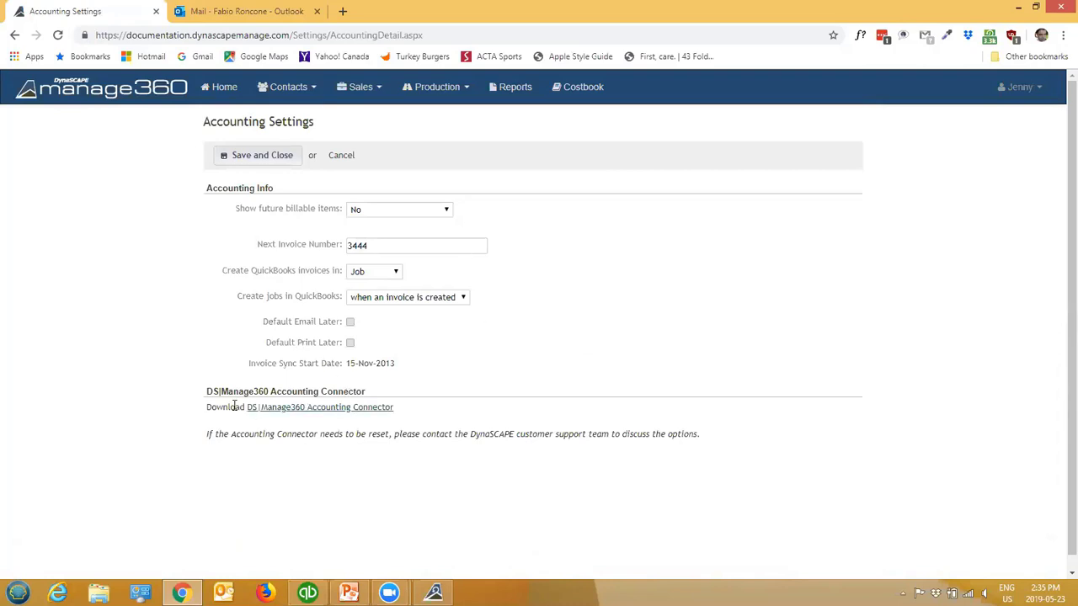
Review the DS|Manage360 Accounting Connector download section of the accounting settings
drag(204, 393, 368, 400)
click(368, 399)
drag(207, 392, 324, 392)
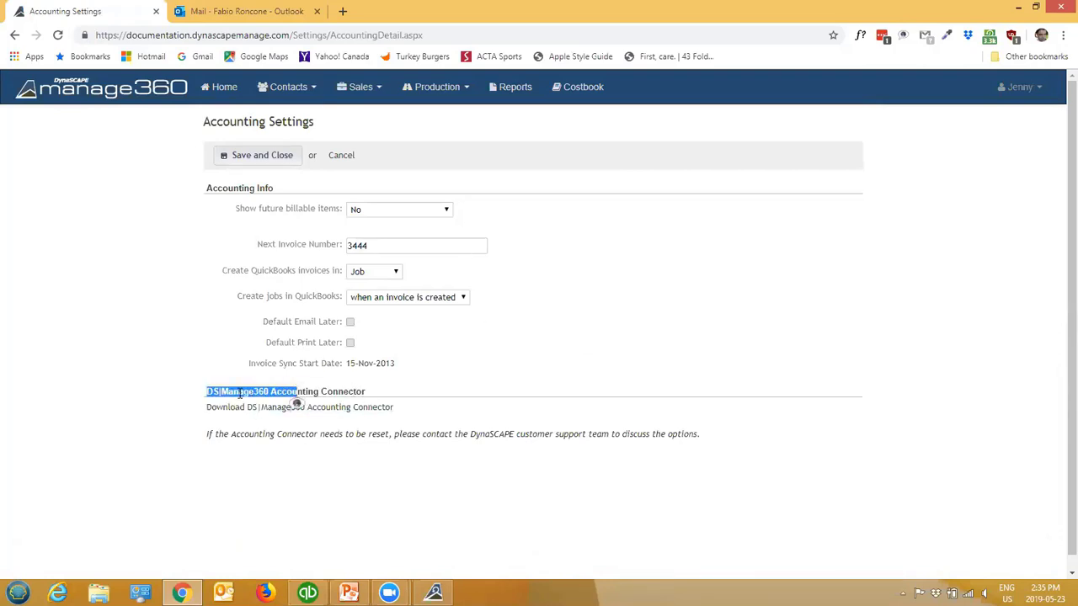
click(325, 396)
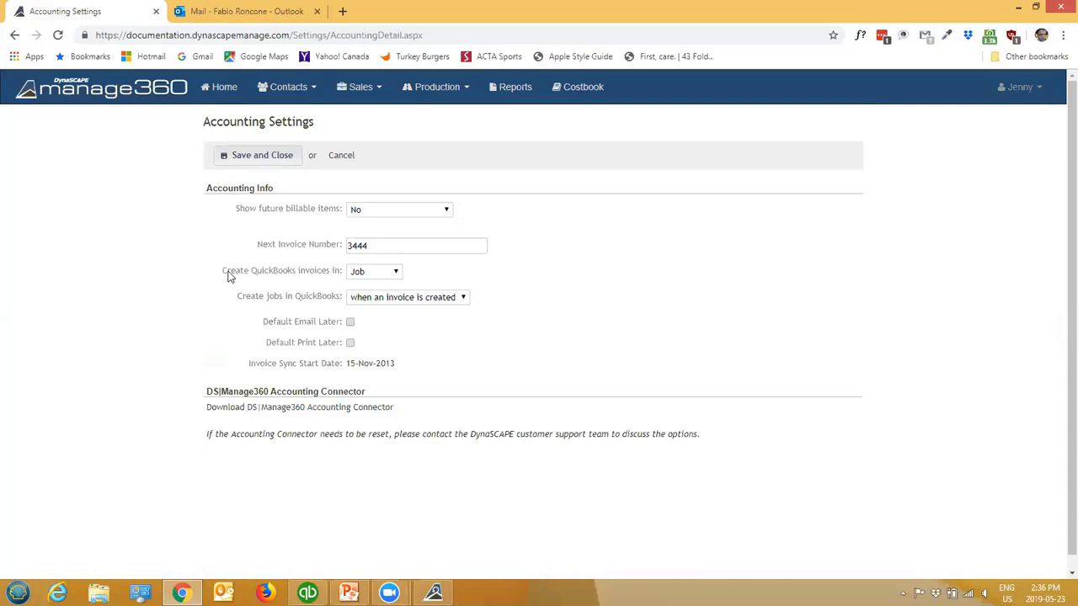
Switch where QuickBooks invoices are created to Customer, and return the setting to Job
drag(226, 270, 334, 282)
click(335, 284)
triple_click(337, 285)
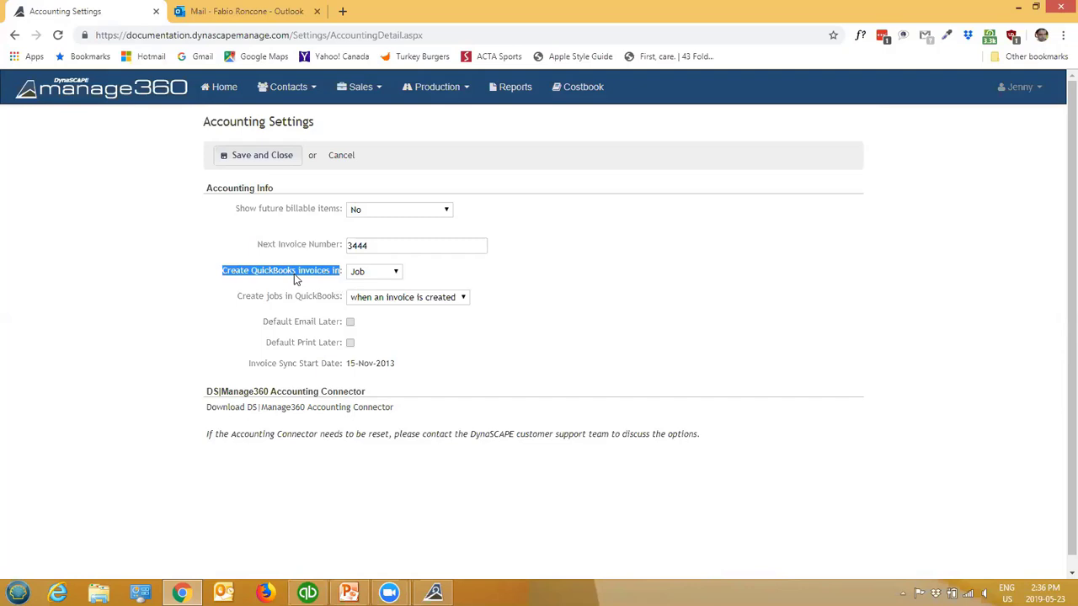
click(308, 278)
click(397, 275)
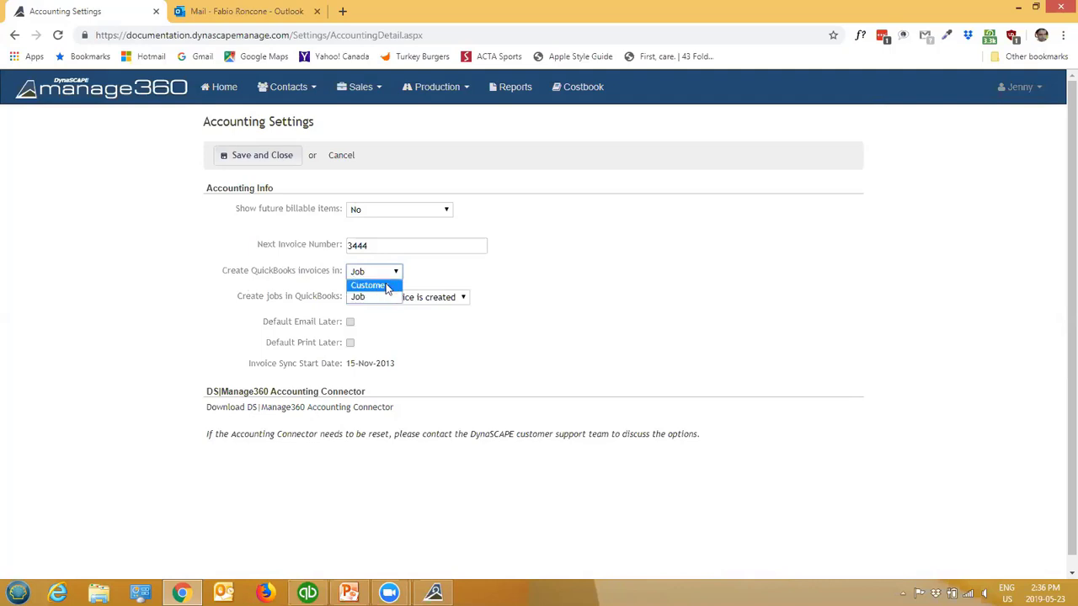
click(387, 286)
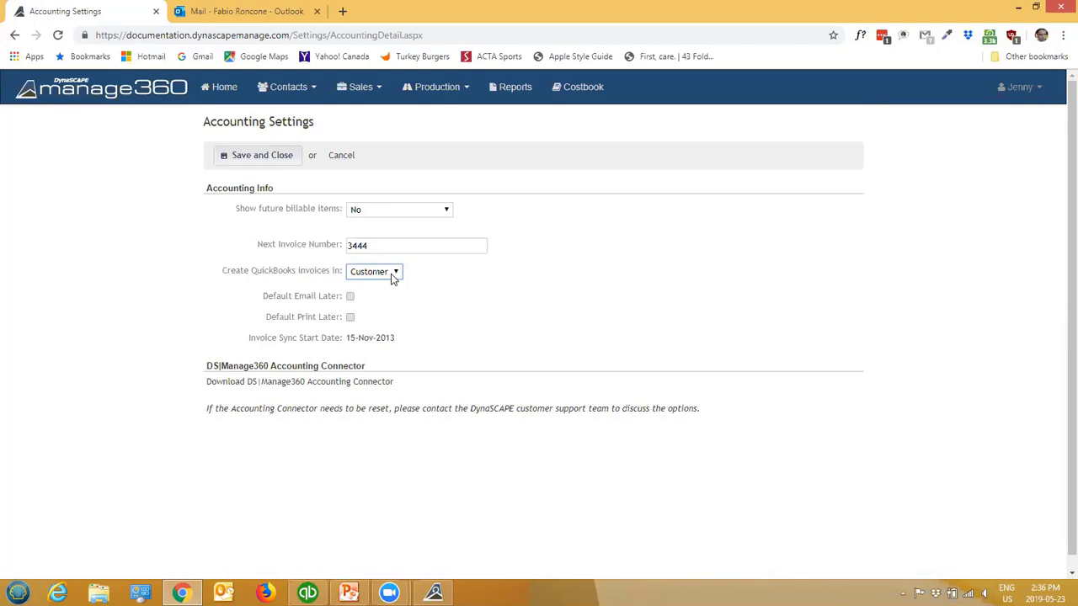
click(392, 272)
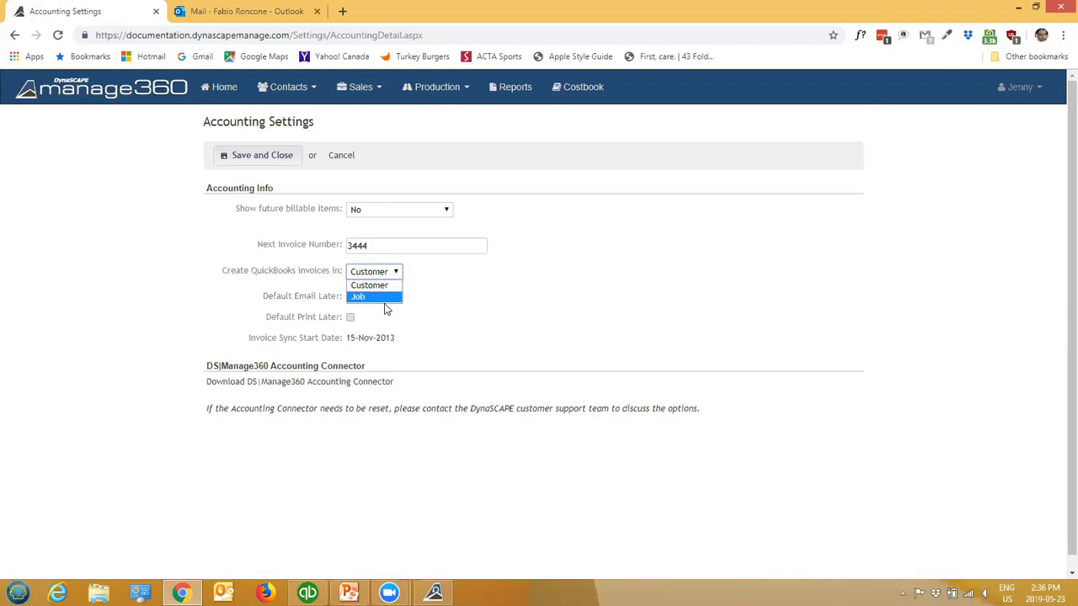
click(386, 297)
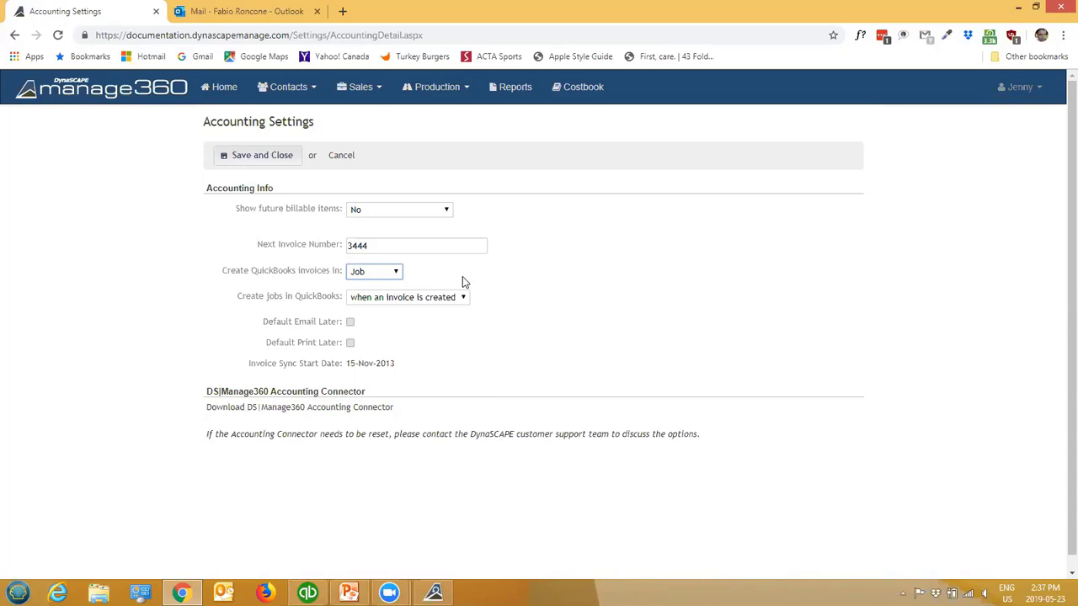
click(396, 274)
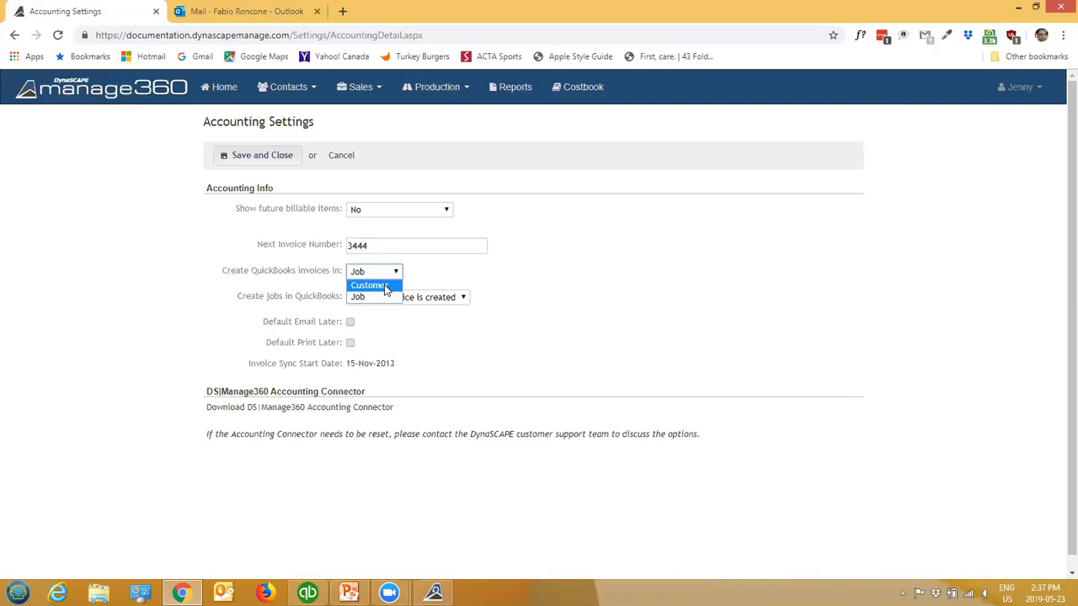
click(424, 275)
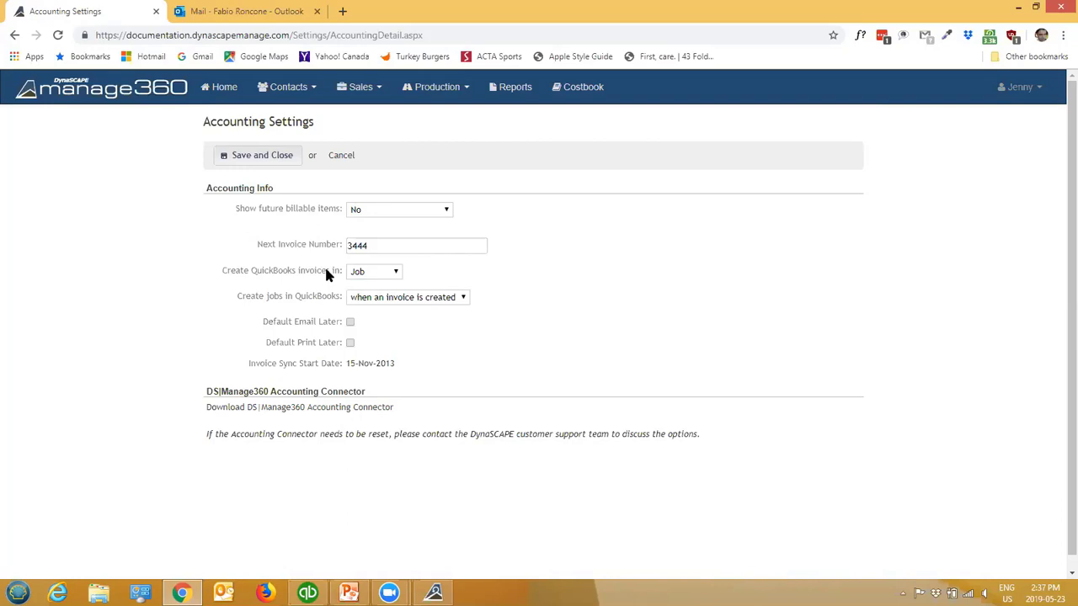
Set jobs to be created in QuickBooks "when a job is created"
drag(236, 301, 343, 309)
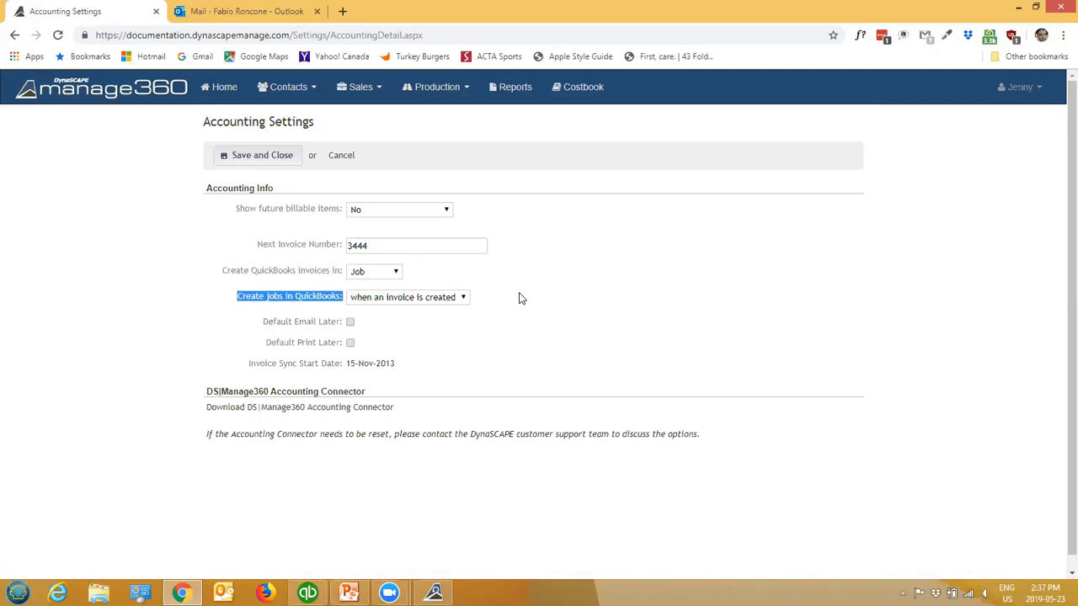
click(464, 299)
click(448, 310)
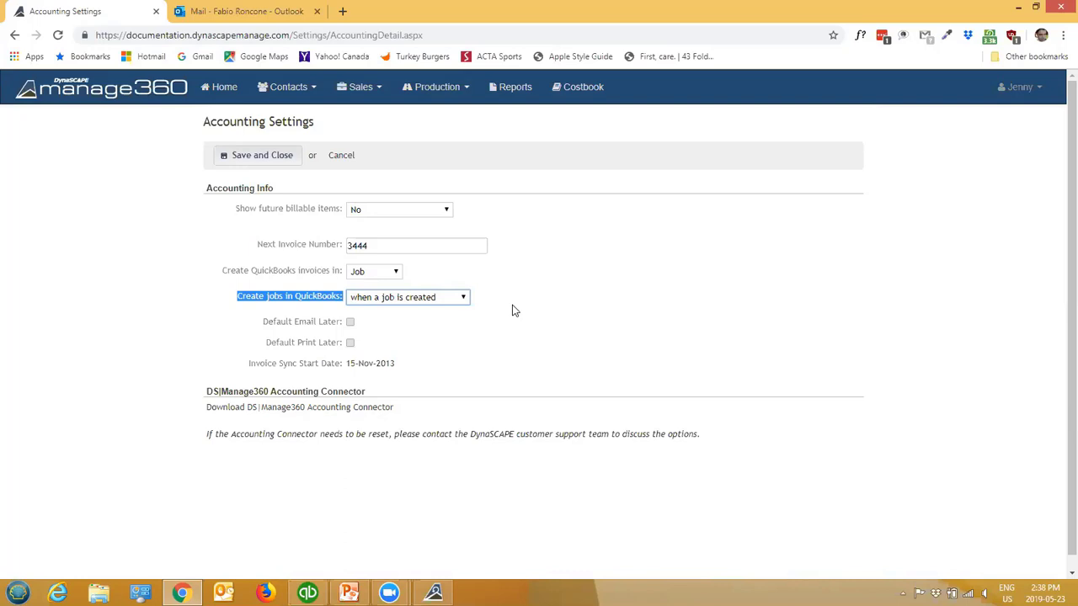
click(334, 296)
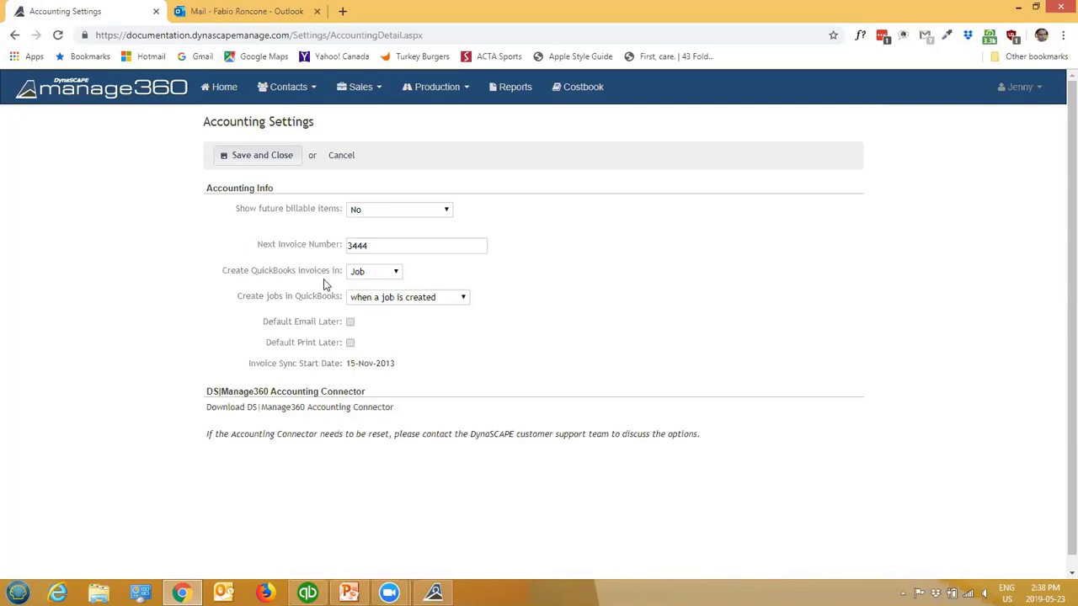
mouse_move(250, 366)
mouse_down()
mouse_move(340, 373)
mouse_move(247, 369)
mouse_up()
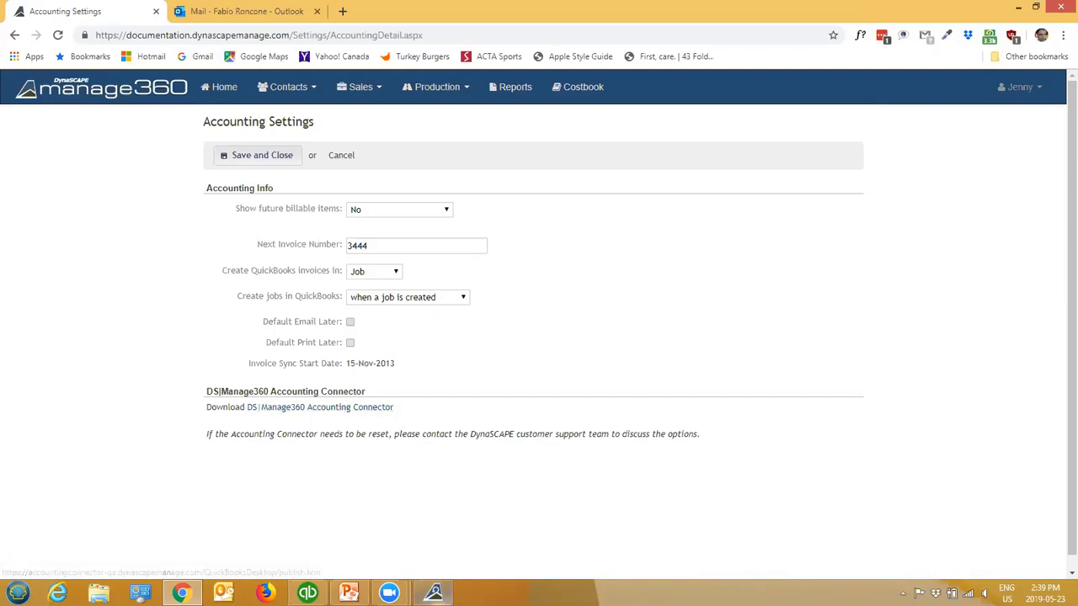
Switch to the DS|Manage360 Accounting Connector and review its Manage360 login fields and the option to continue running in tray
mouse_move(443, 598)
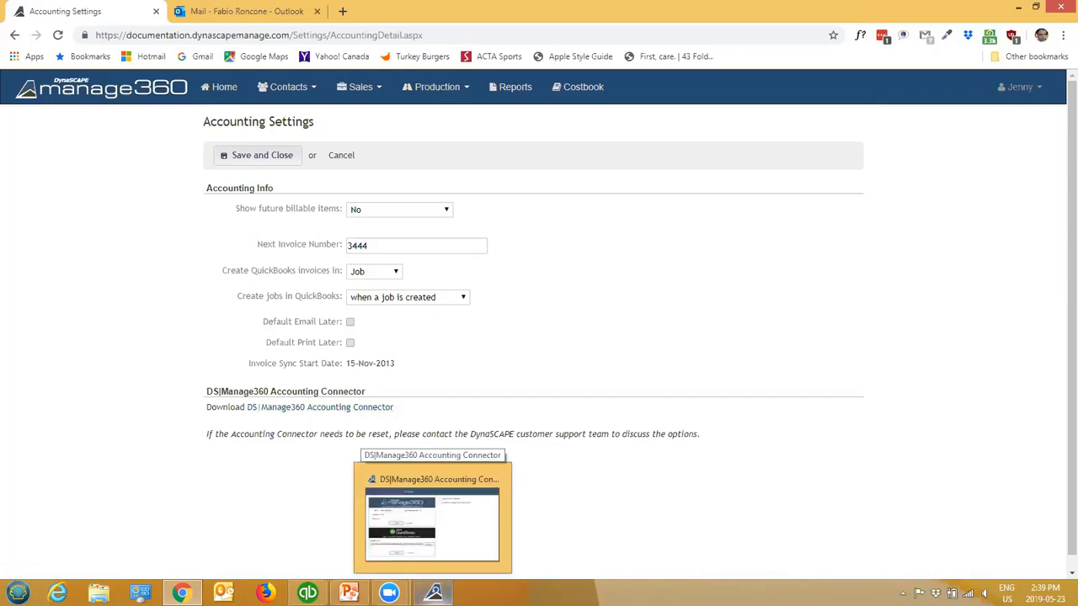
click(432, 522)
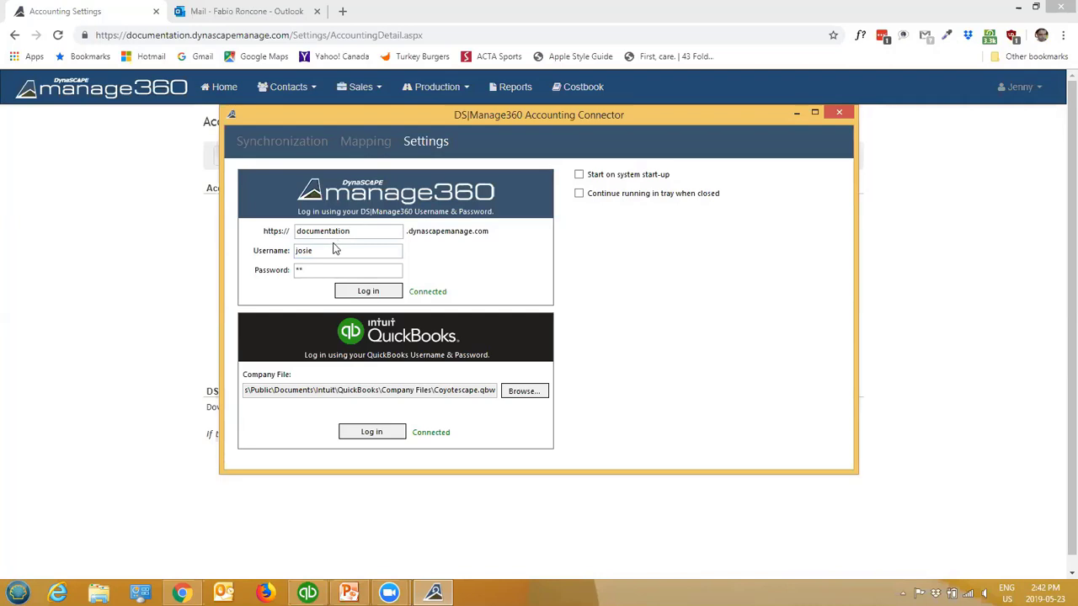
drag(359, 231, 295, 231)
click(358, 231)
click(316, 269)
click(581, 196)
click(600, 200)
Switch to QuickBooks and check the company file's location in the Product Information window
click(295, 592)
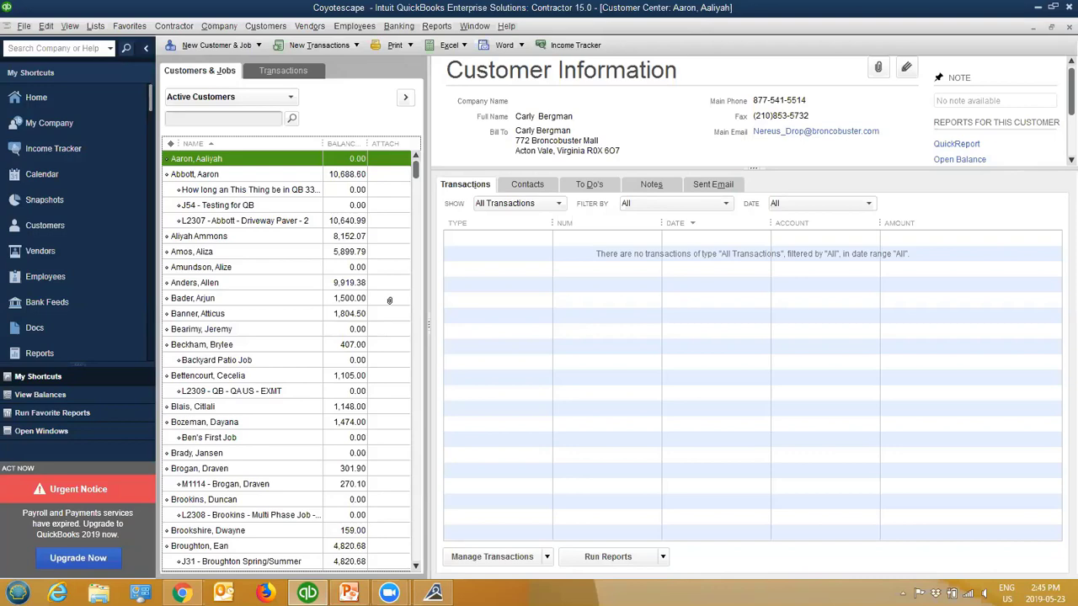
key(F2)
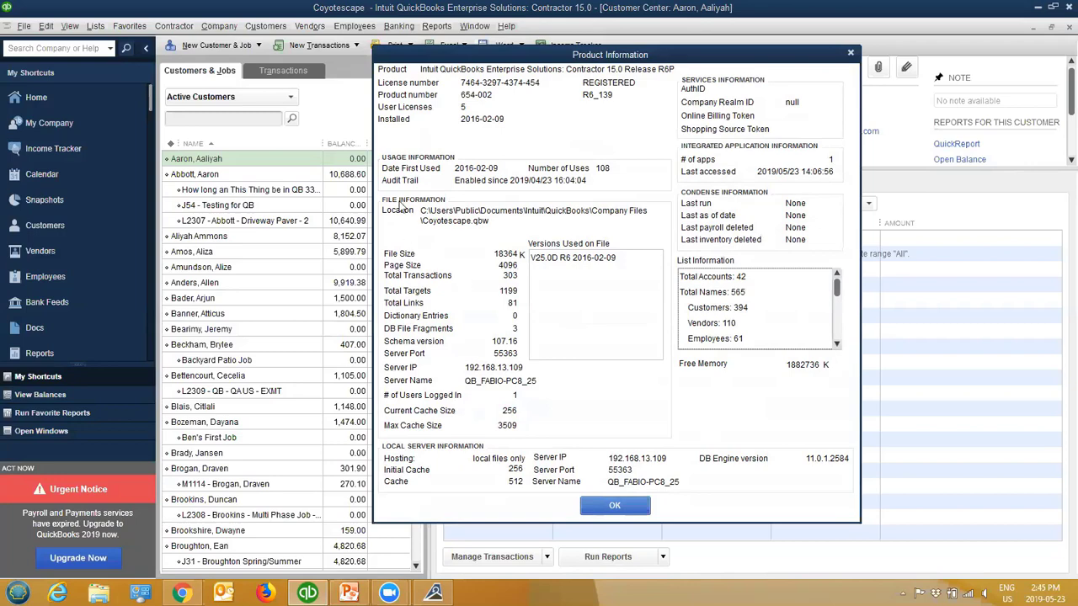
drag(456, 210, 494, 225)
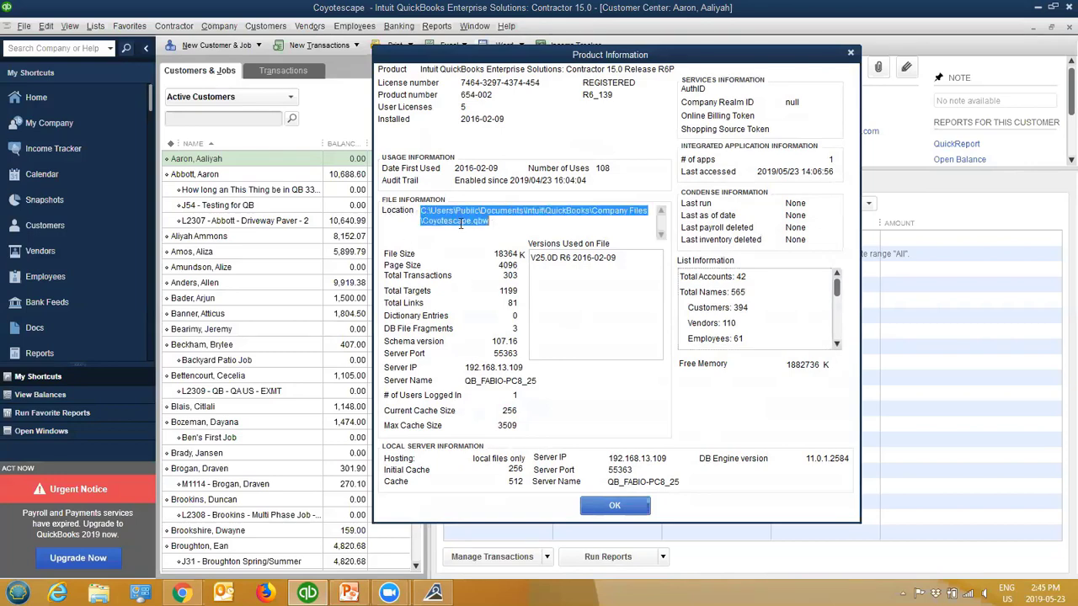
click(459, 222)
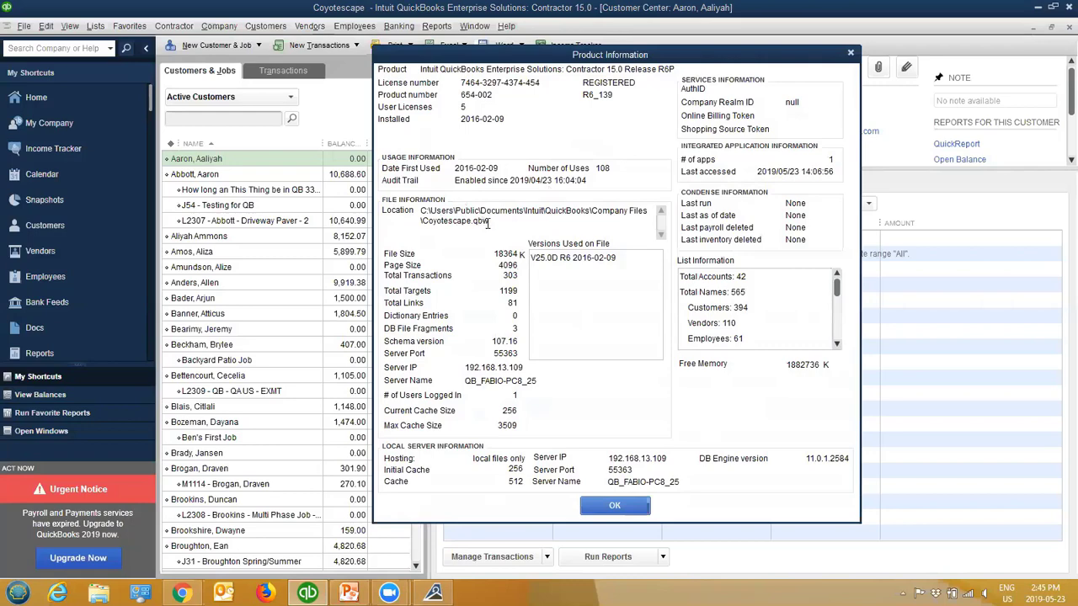
drag(490, 221, 421, 211)
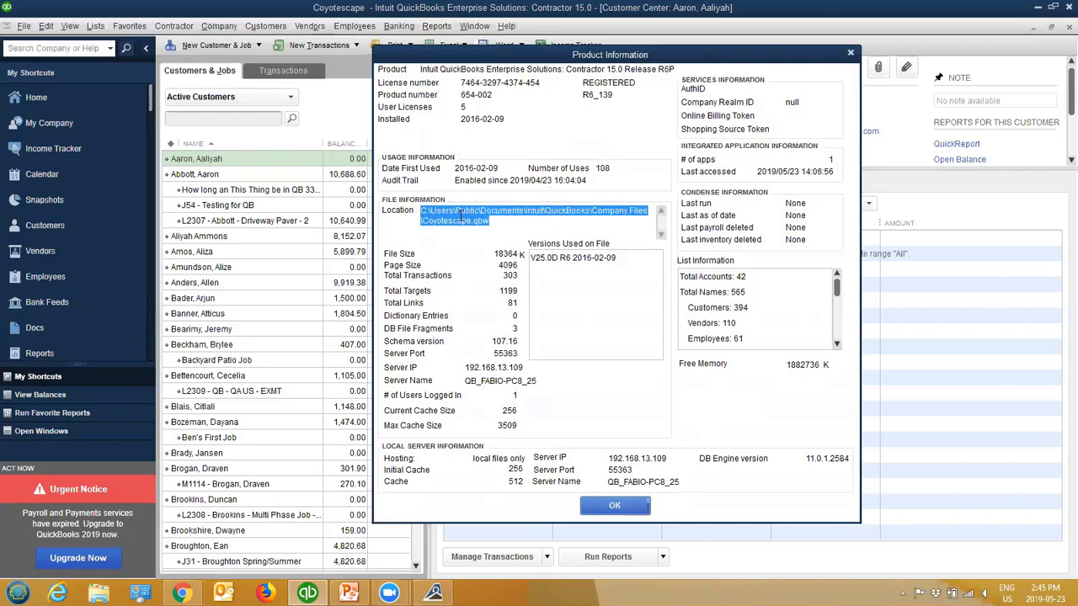
click(446, 215)
drag(473, 214, 489, 221)
click(460, 213)
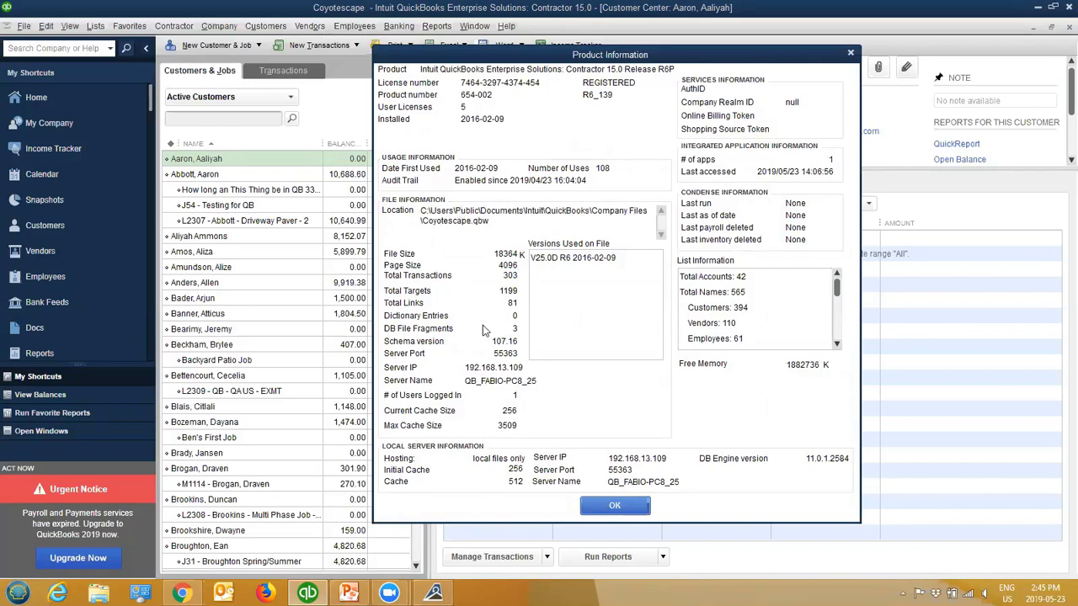
click(603, 509)
Switch back to the Accounting Connector, read through the QuickBooks company file path, and log in to QuickBooks
click(444, 592)
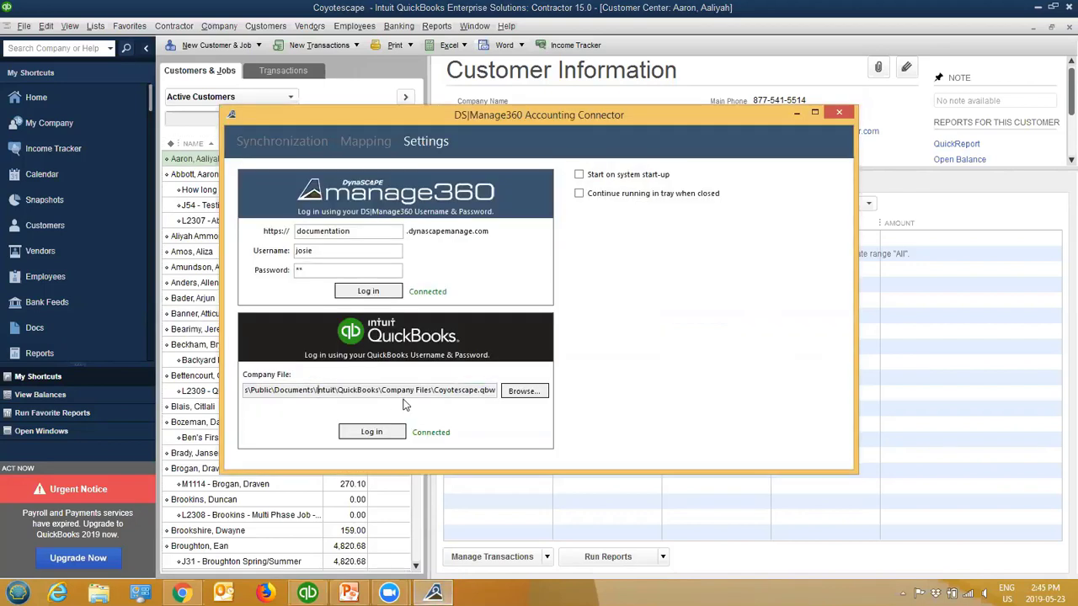
key(Left)
key(Left)
key(Left)
key(Left)
key(Left)
key(Left)
key(Left)
key(Left)
key(Left)
key(Left)
key(Left)
key(Left)
key(Left)
key(Left)
key(Left)
key(Left)
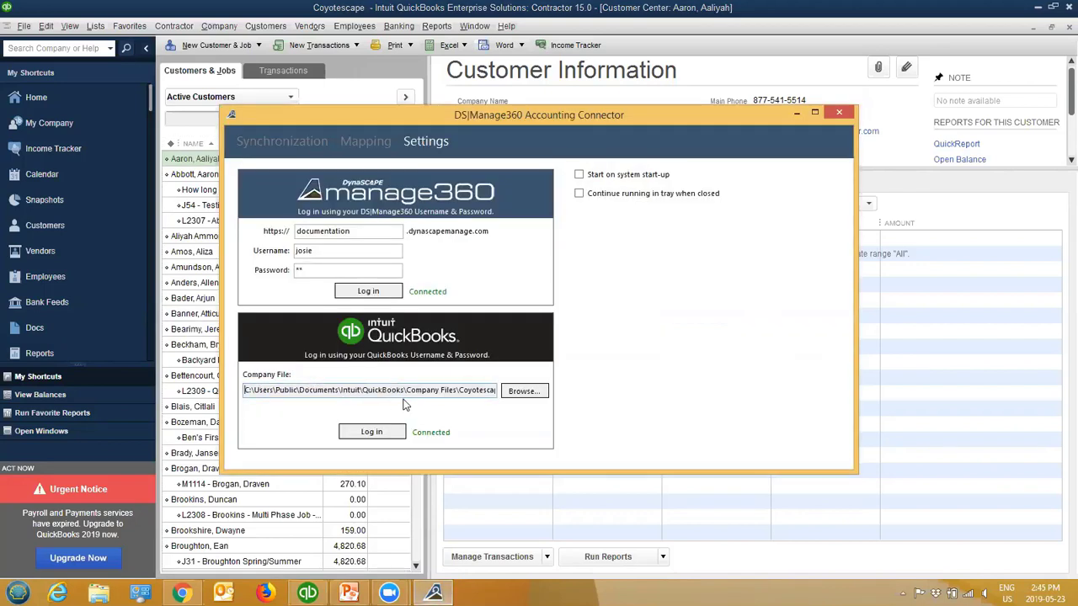
key(Right)
click(376, 435)
Check in the QuickBooks company preferences for integrated applications whether the DS|Manage360 Accounting Connector is allowed access
click(49, 26)
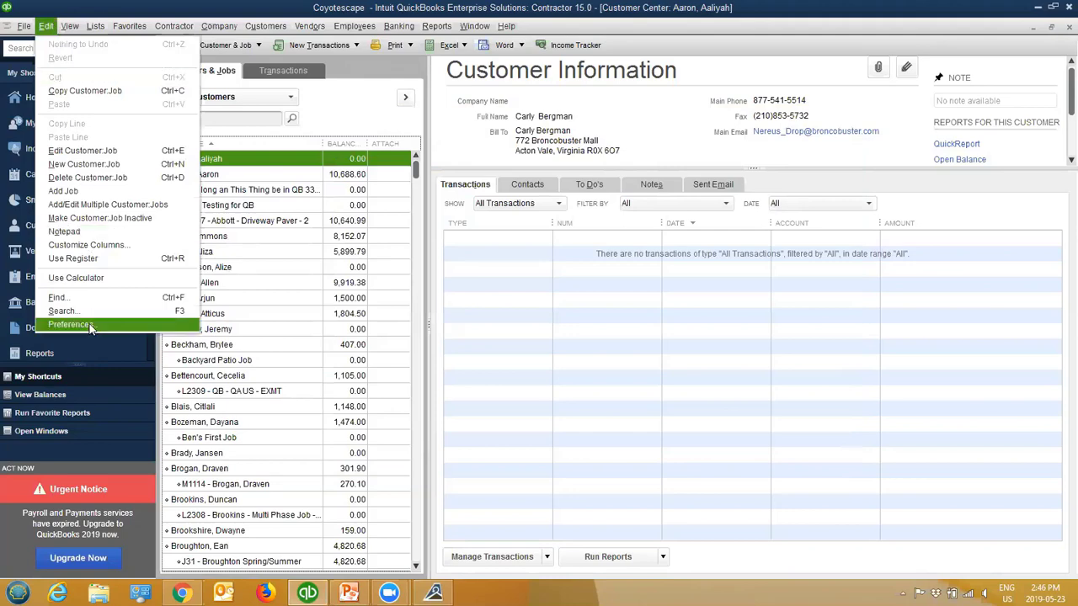
click(68, 326)
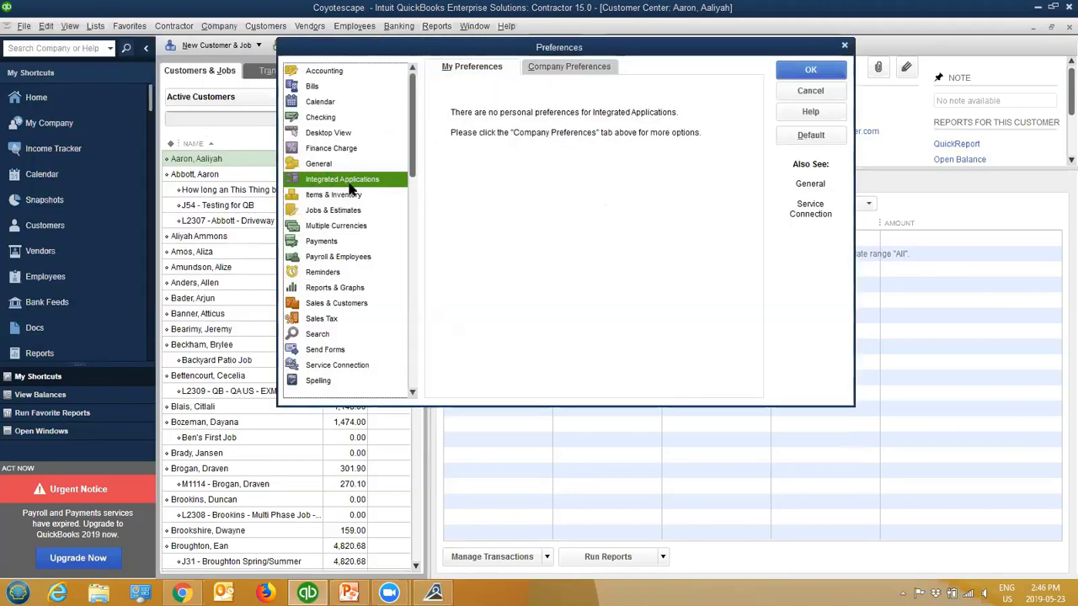
click(559, 71)
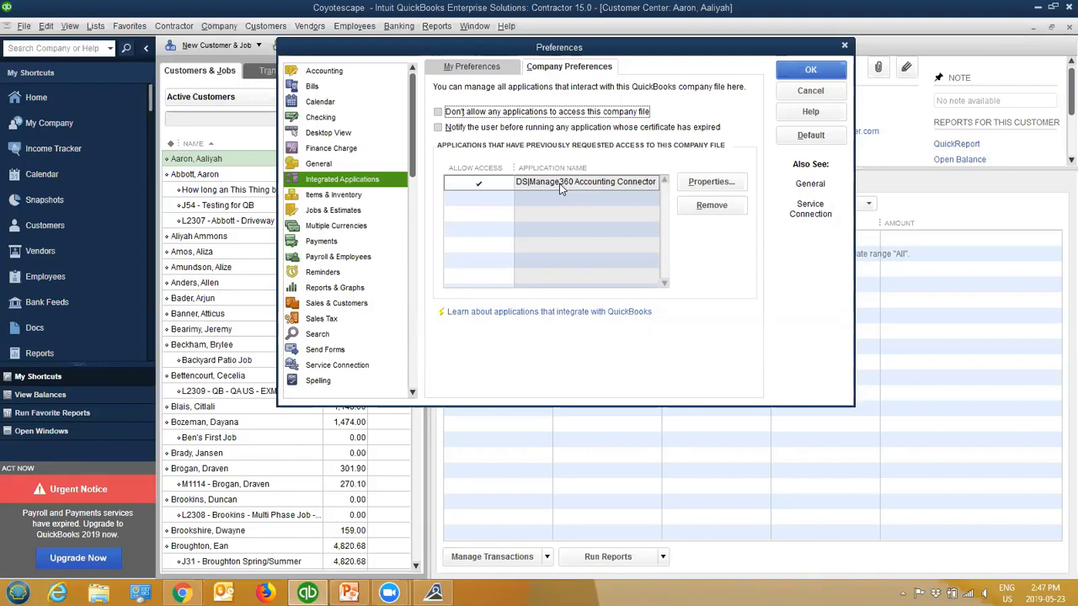
click(812, 74)
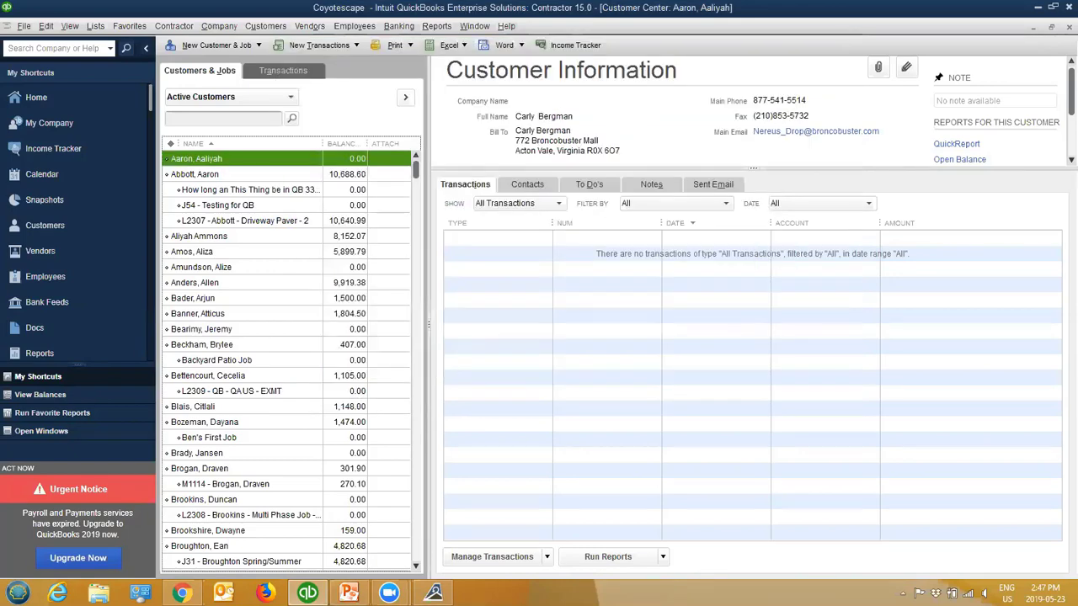
Switch to the Accounting Connector and review the division and tax mappings between DS|Manage360 and QuickBooks
click(433, 593)
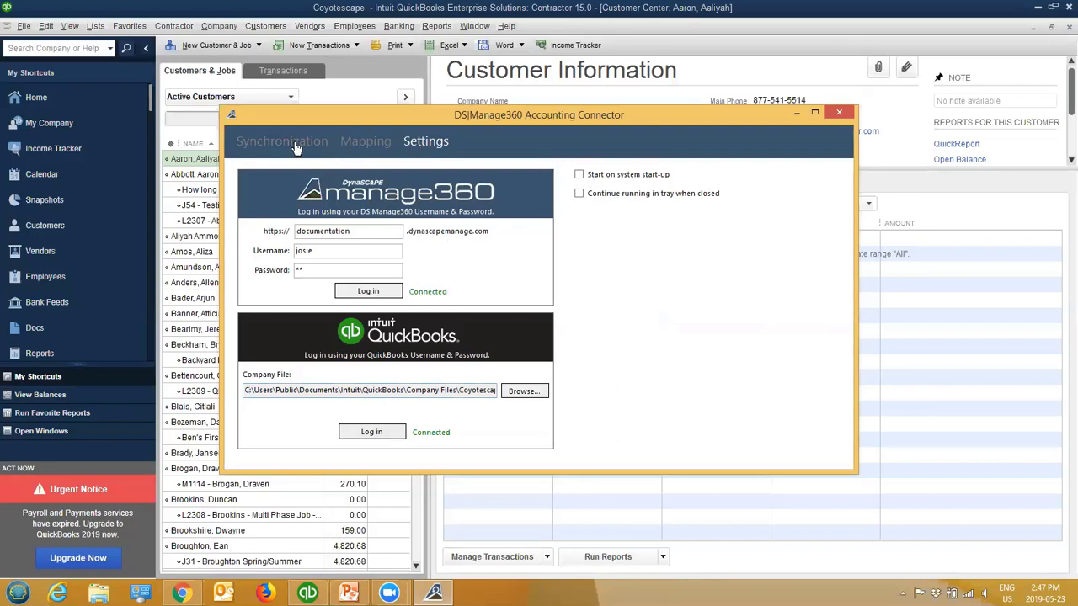
click(366, 142)
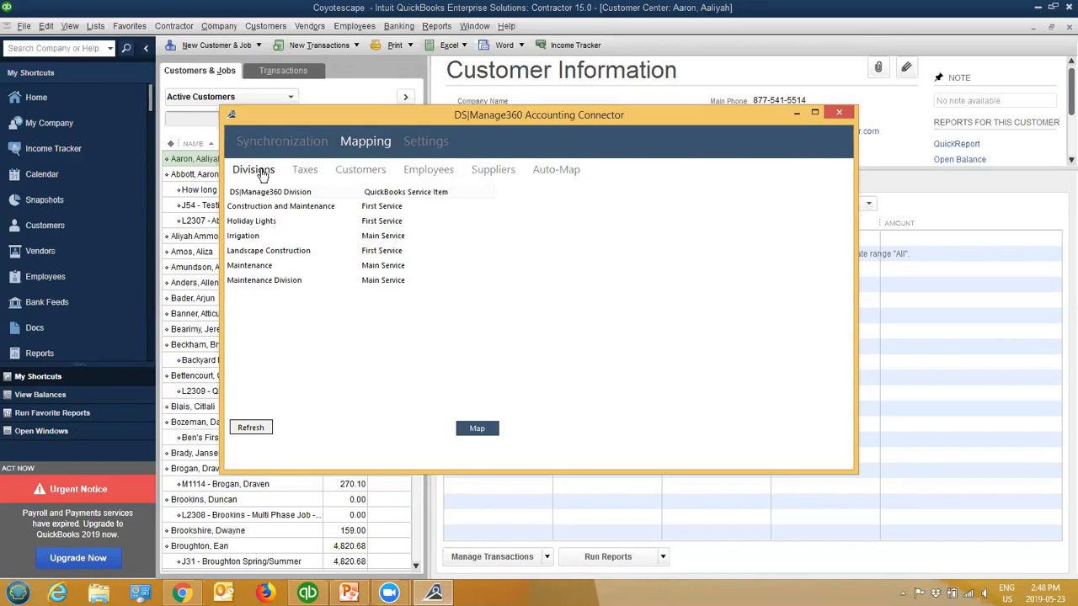
click(305, 172)
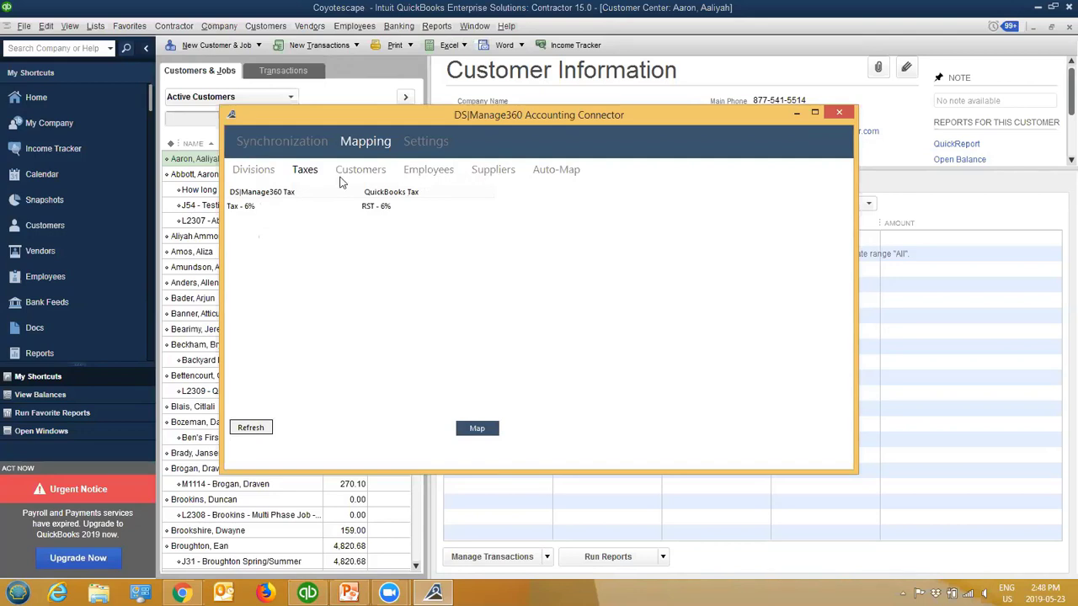
click(265, 173)
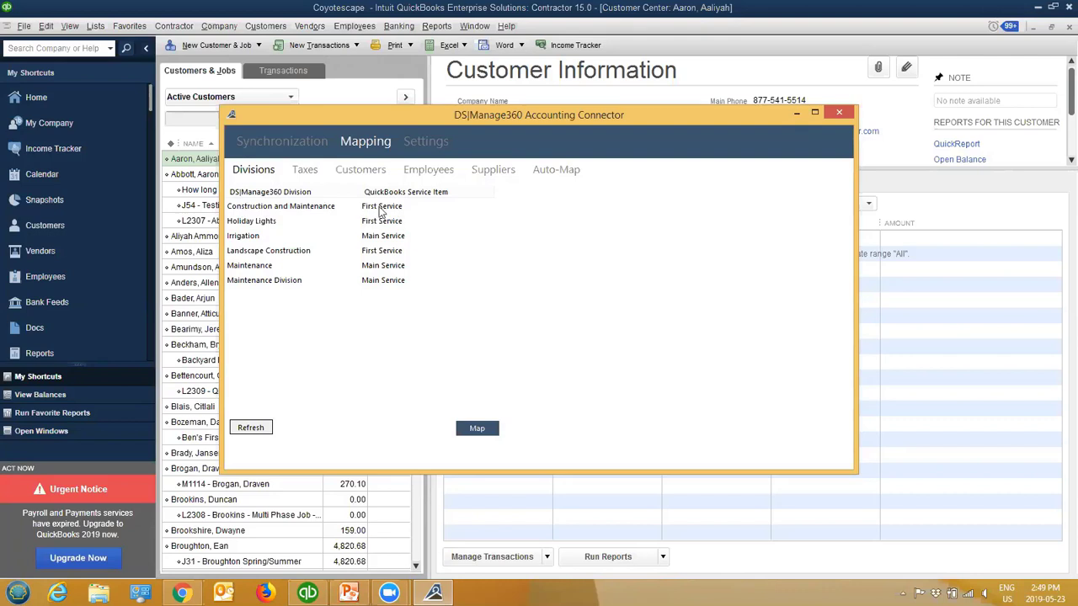
Map the Construction and Maintenance division to First Service and Holiday Lights to Main Service, and save the division mappings
click(423, 207)
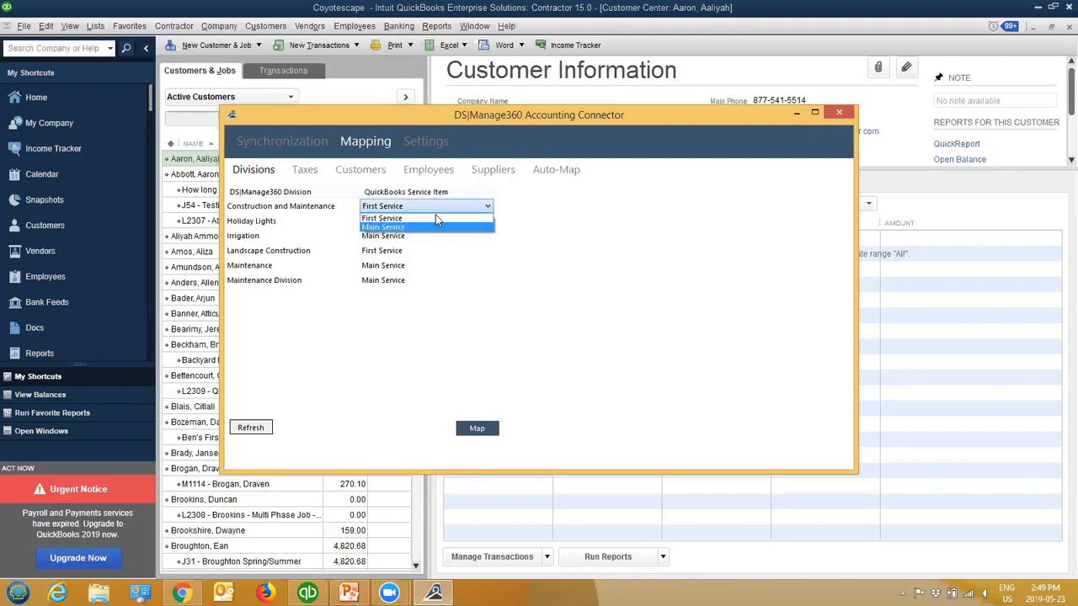
click(433, 219)
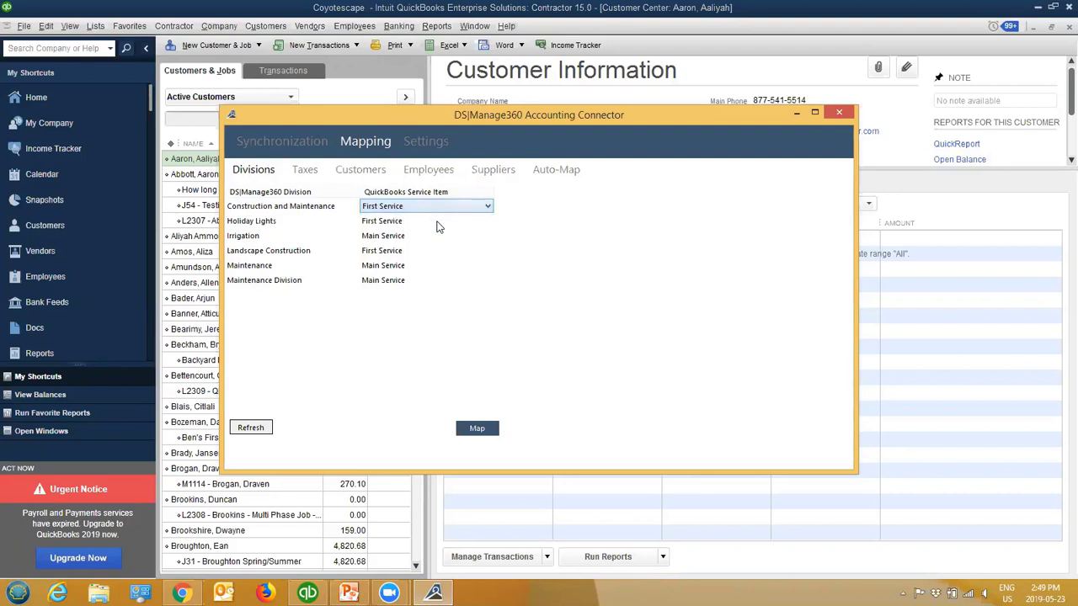
click(431, 221)
click(436, 235)
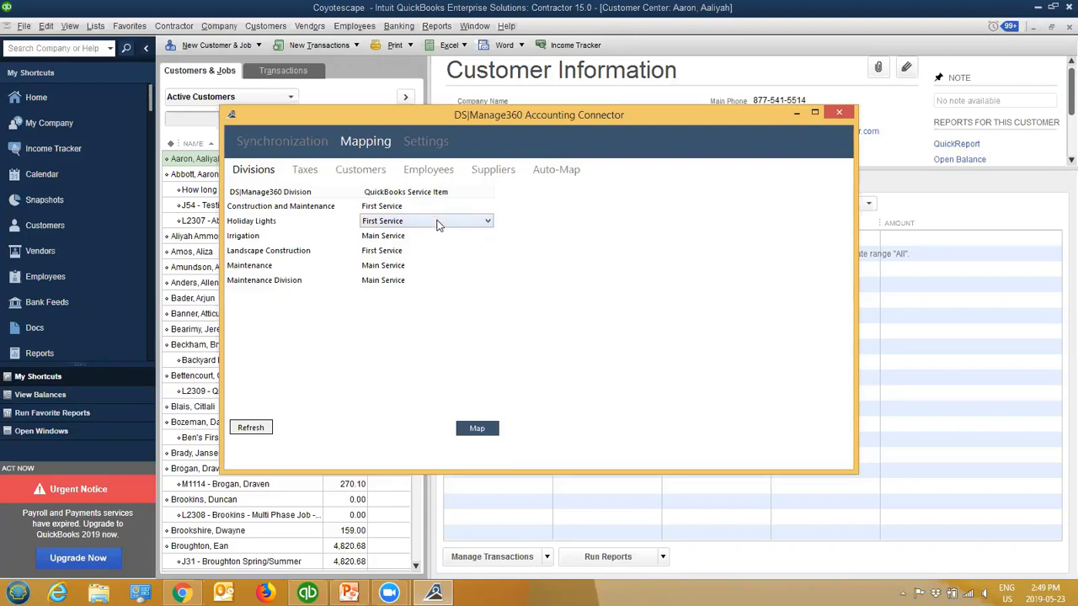
click(438, 223)
click(438, 243)
click(478, 431)
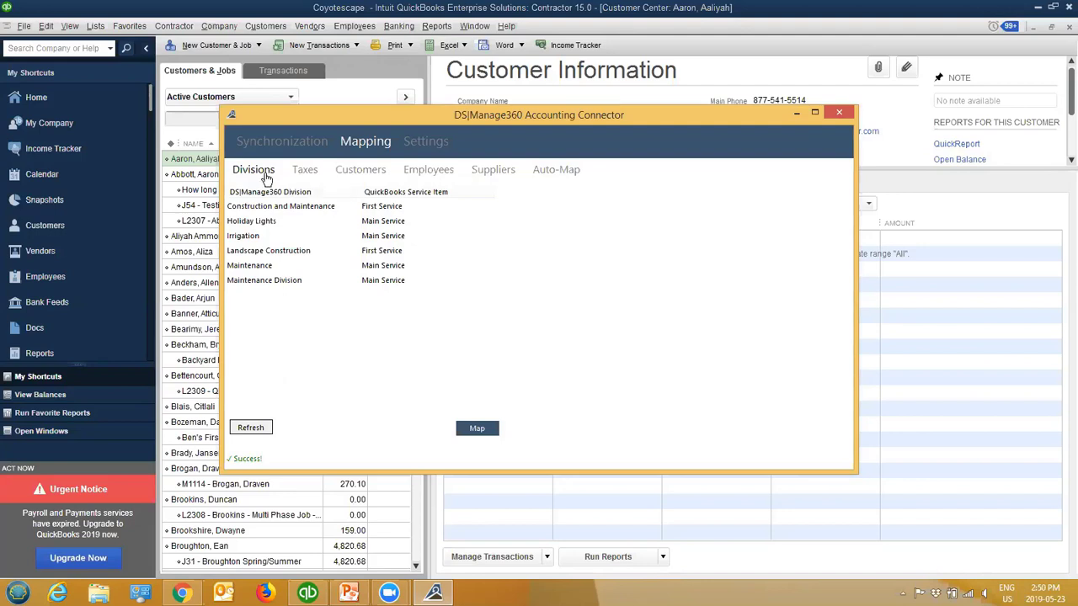
Examine the Auto-Map options for customers, employees and suppliers, leaving only Customers selected
click(558, 172)
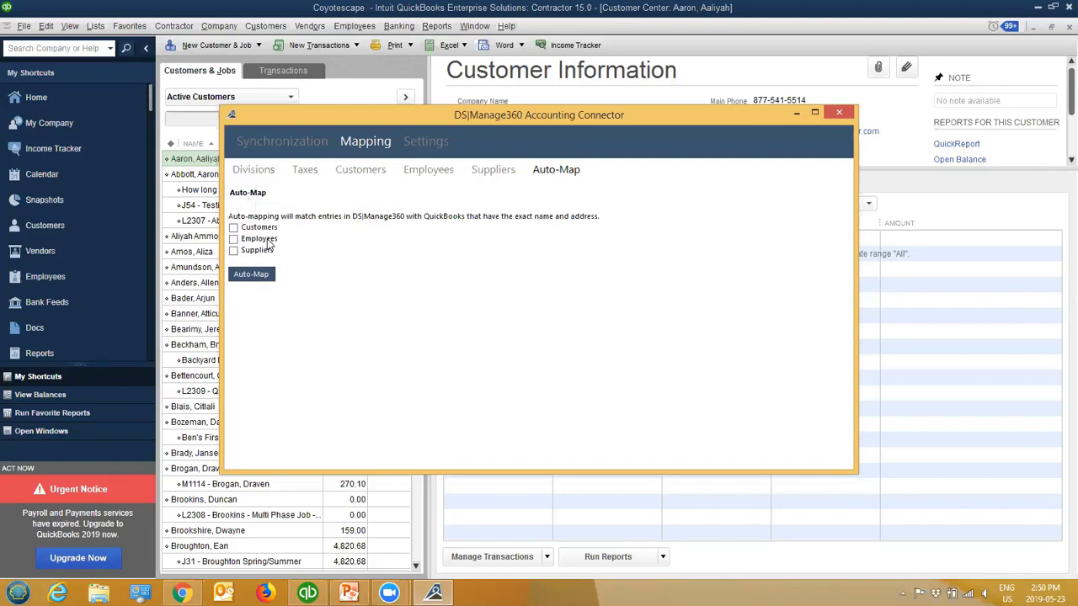
click(239, 228)
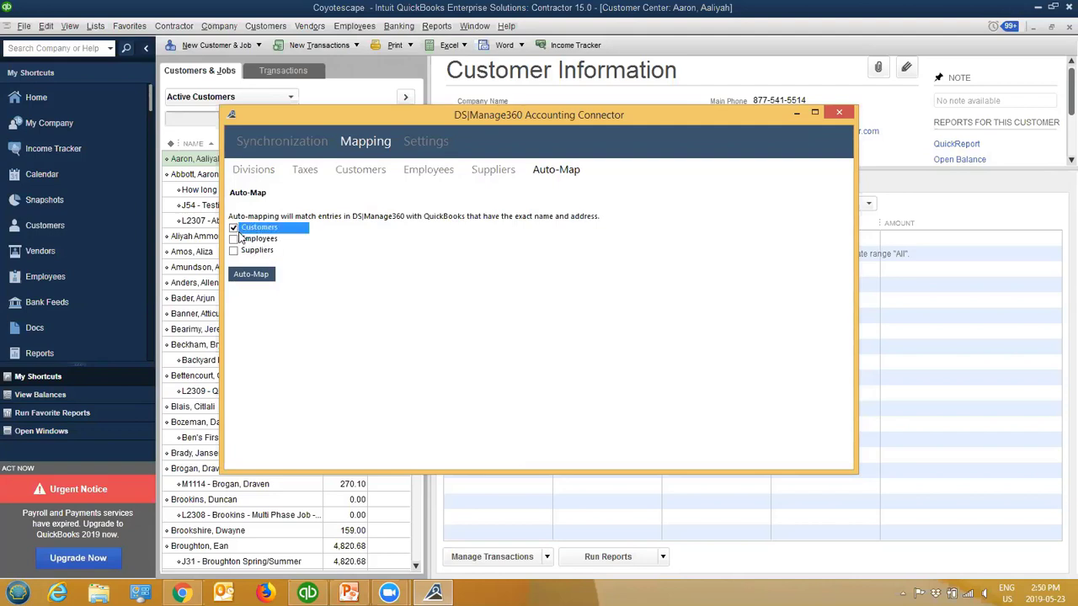
click(237, 239)
click(235, 239)
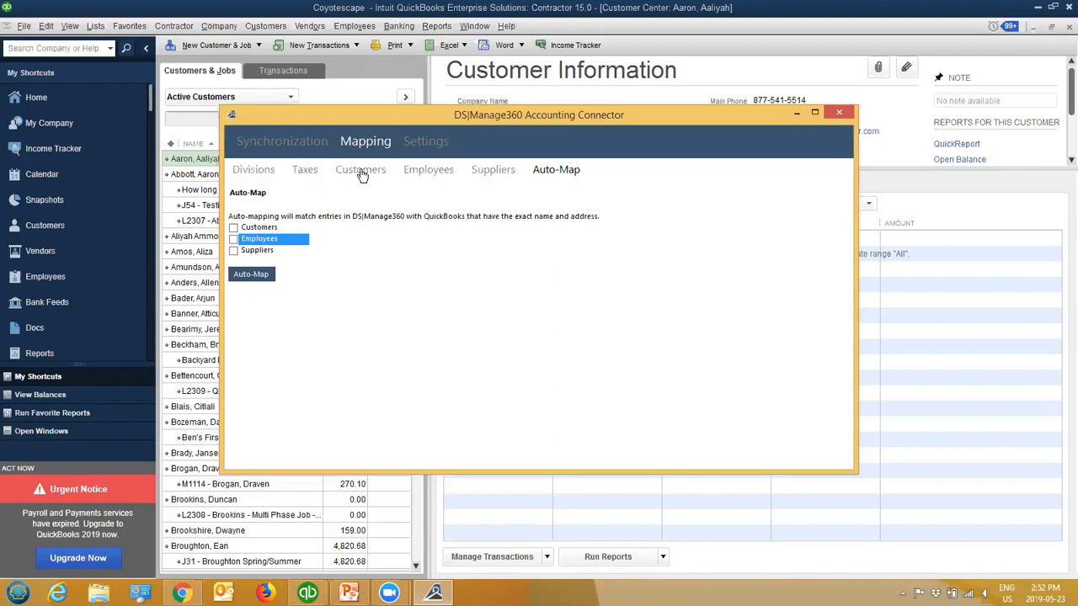
click(267, 228)
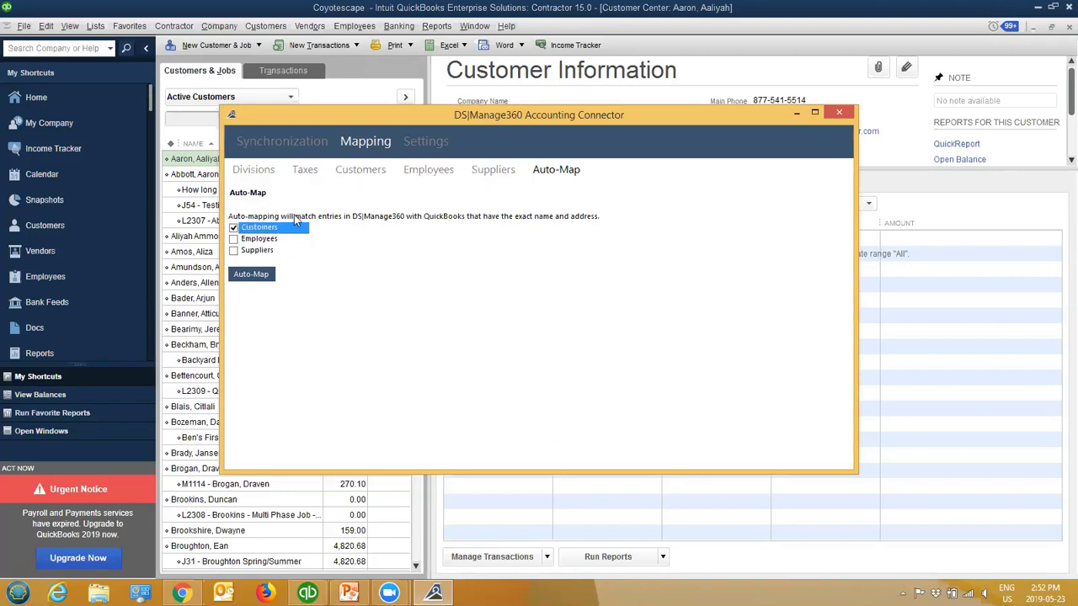
click(273, 227)
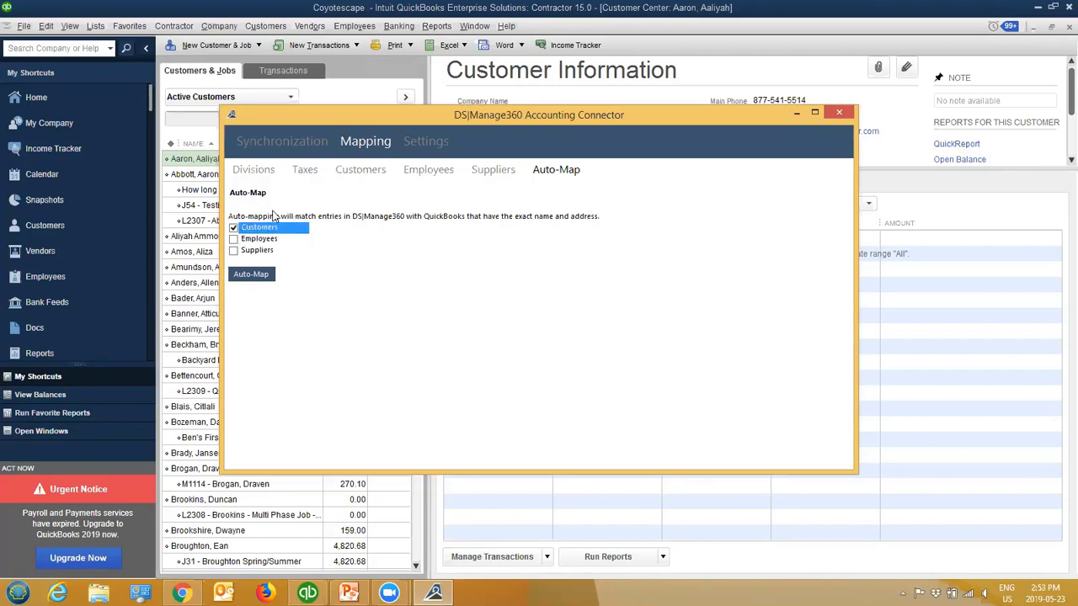
Try to map the DS|Manage360 tax to the QuickBooks tax SST - 5.45%
click(304, 173)
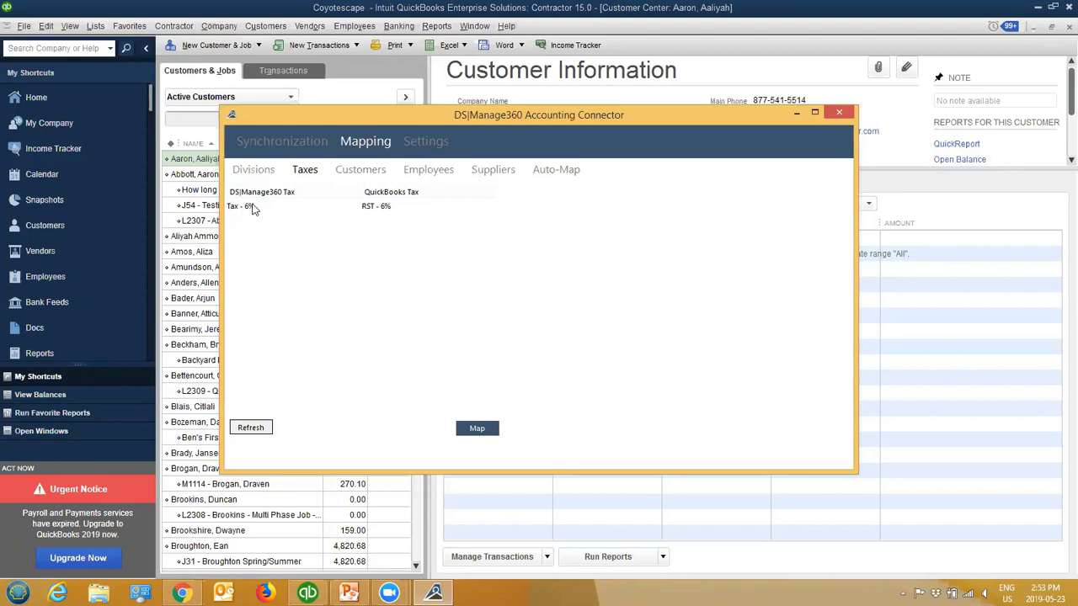
click(401, 208)
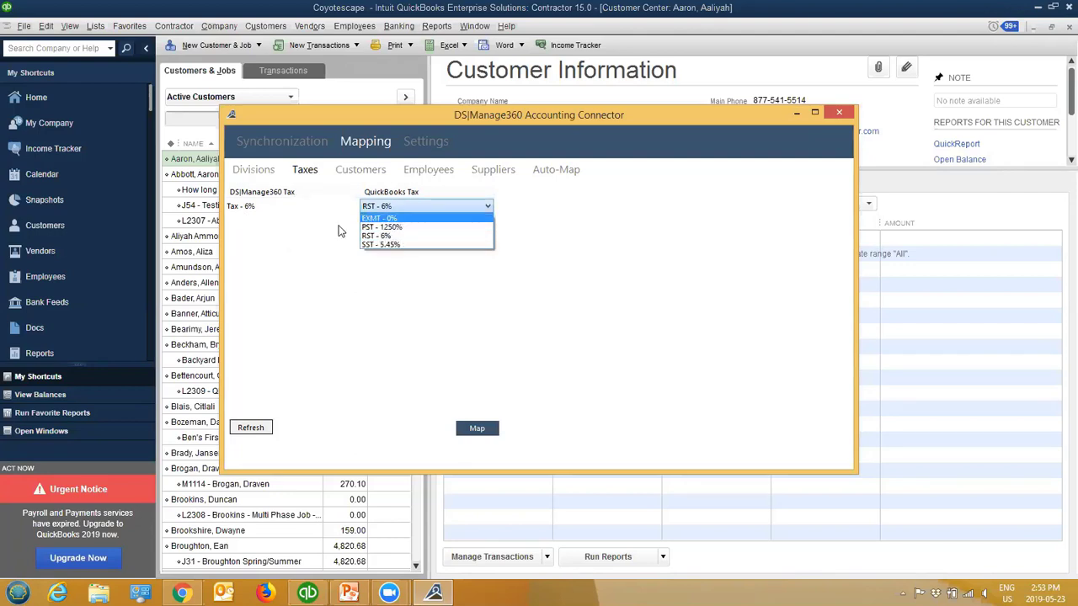
click(395, 245)
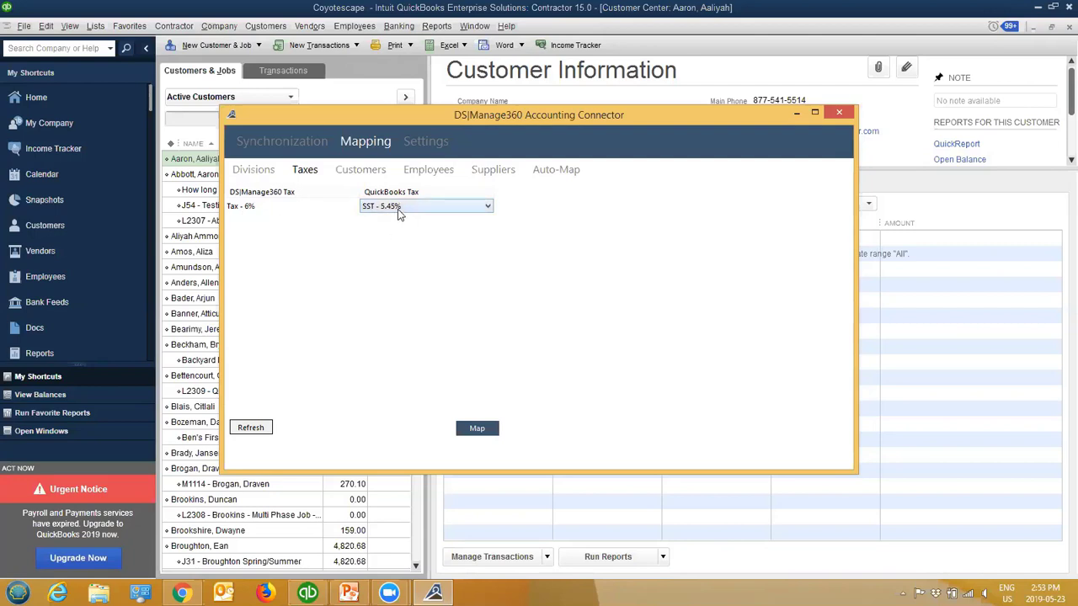
click(470, 429)
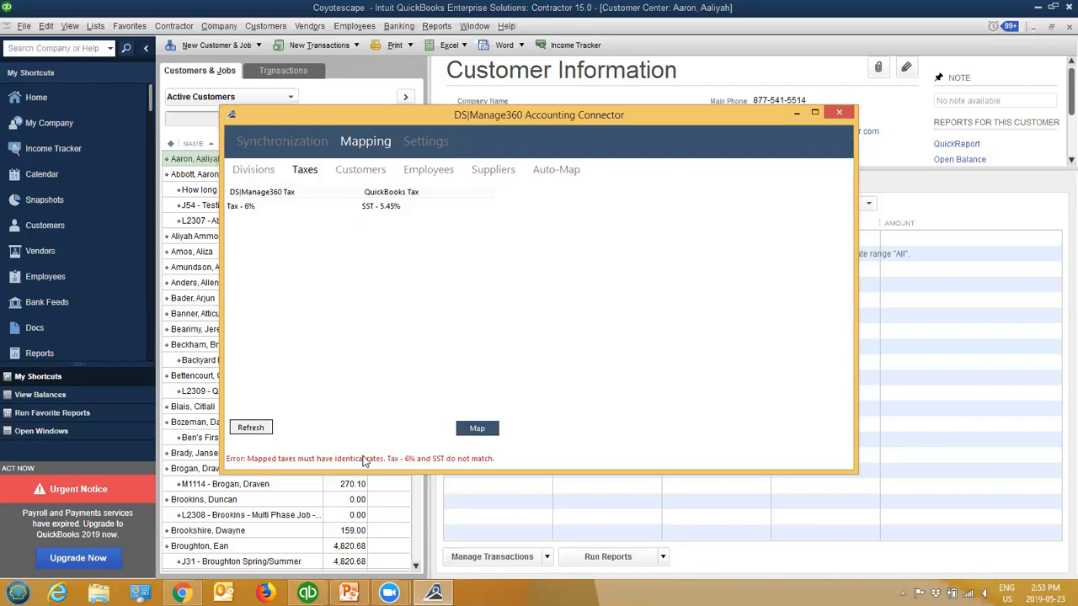
Map the DS|Manage360 tax to the QuickBooks tax RST - 6% and refresh the tax mappings
click(416, 208)
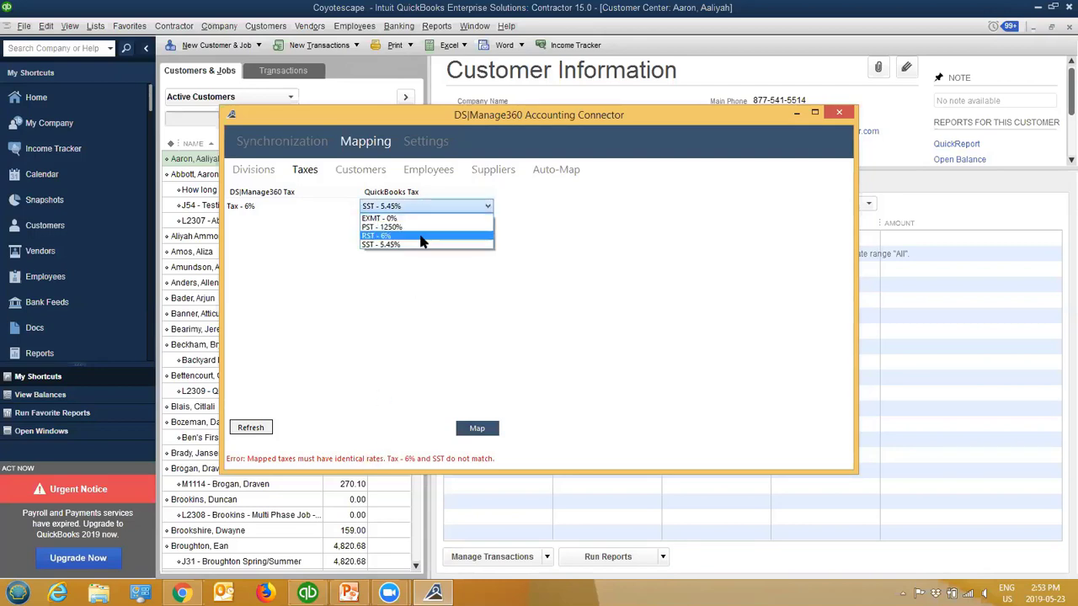
click(421, 237)
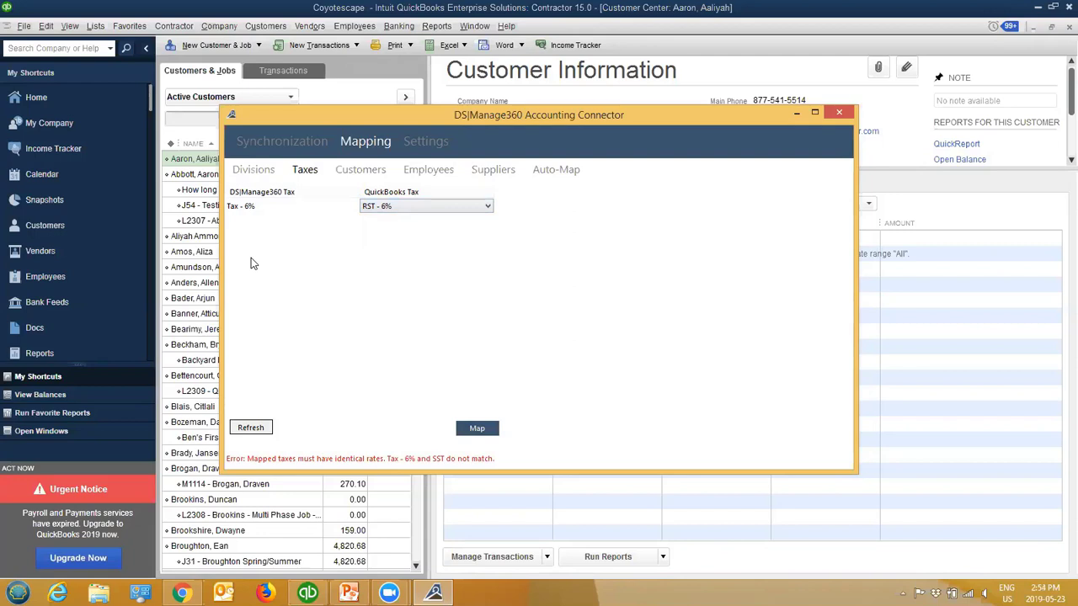
click(476, 428)
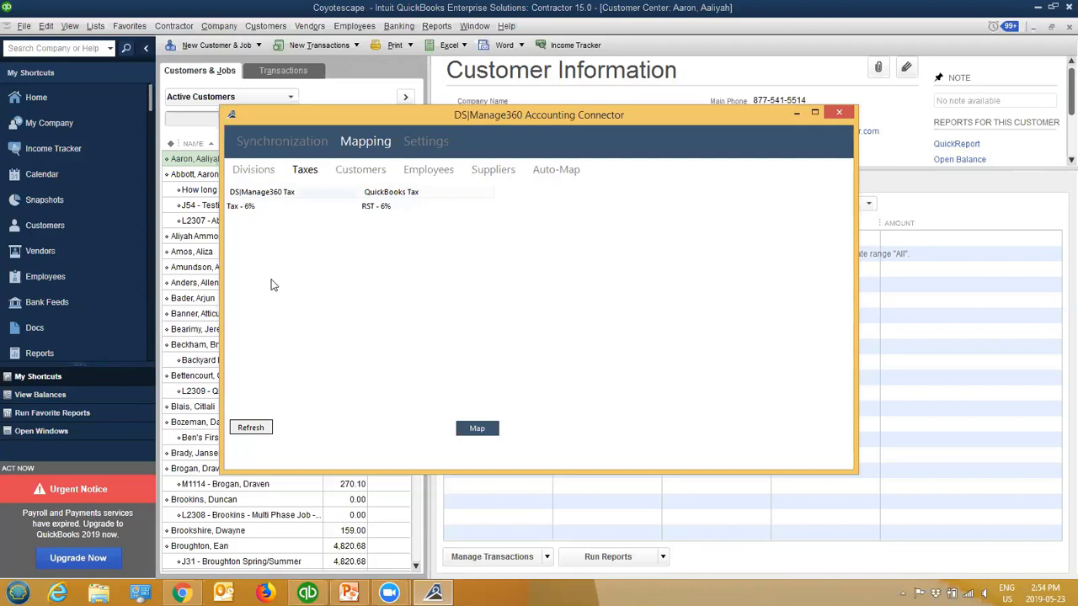
click(257, 432)
List the unmapped customers and map the second QuickBooks customer to its suggested DS|Manage360 customer with the same name
click(367, 175)
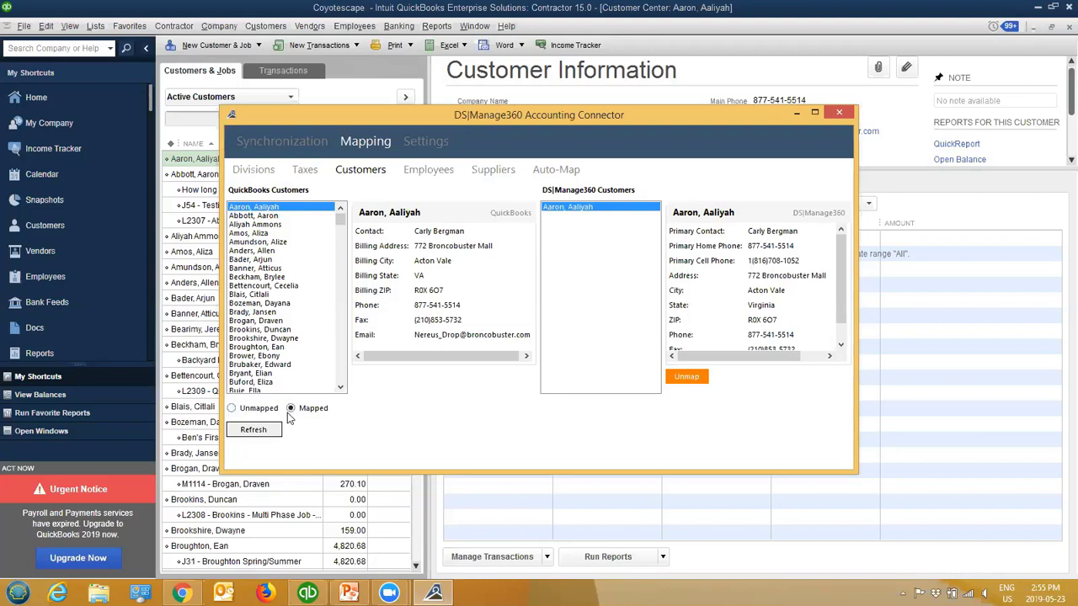
click(231, 408)
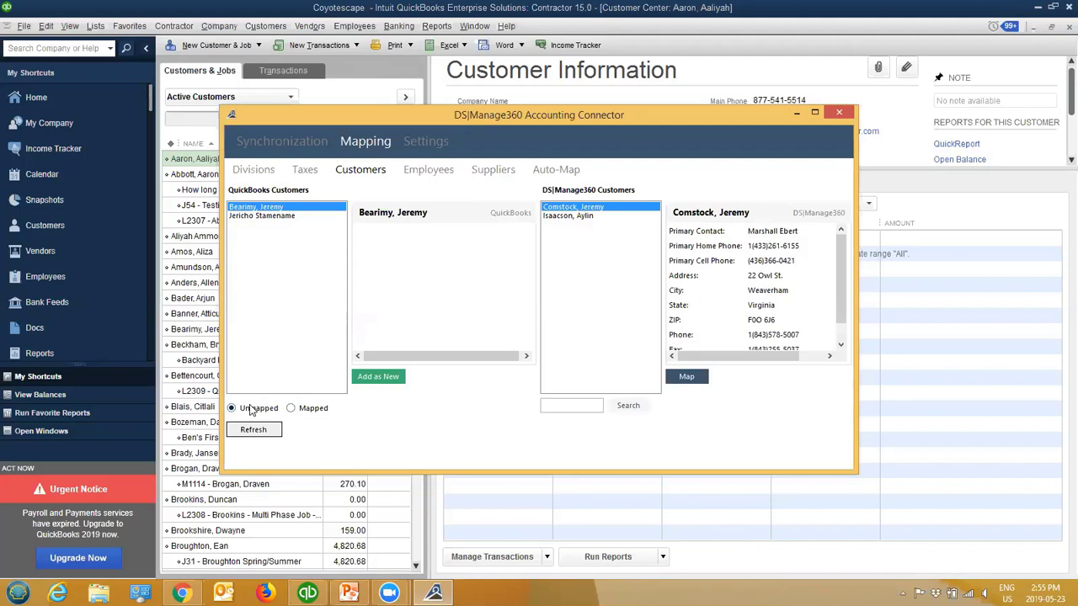
click(261, 217)
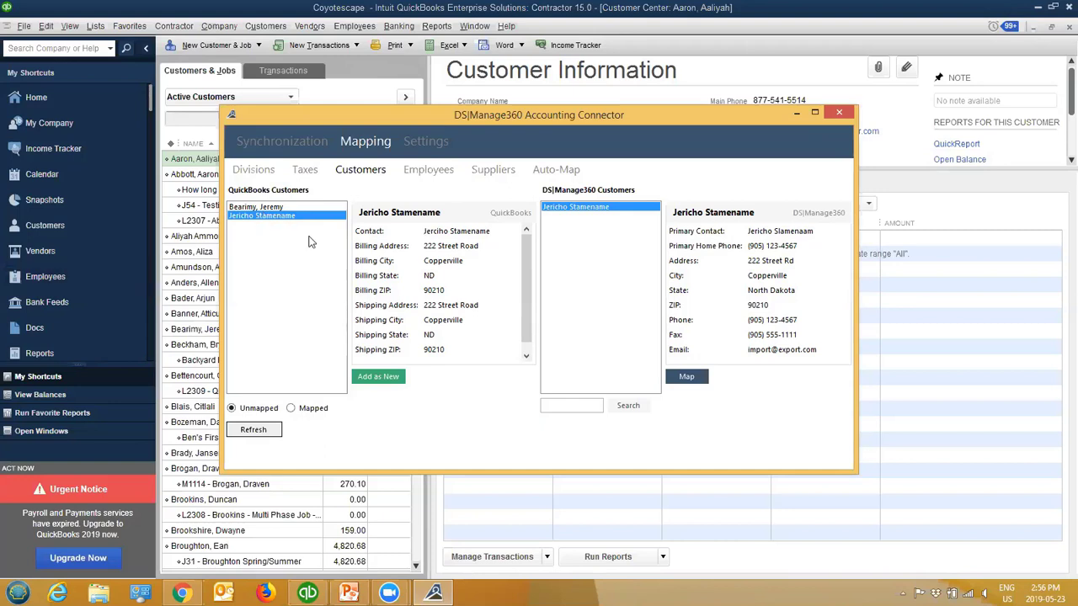
click(268, 208)
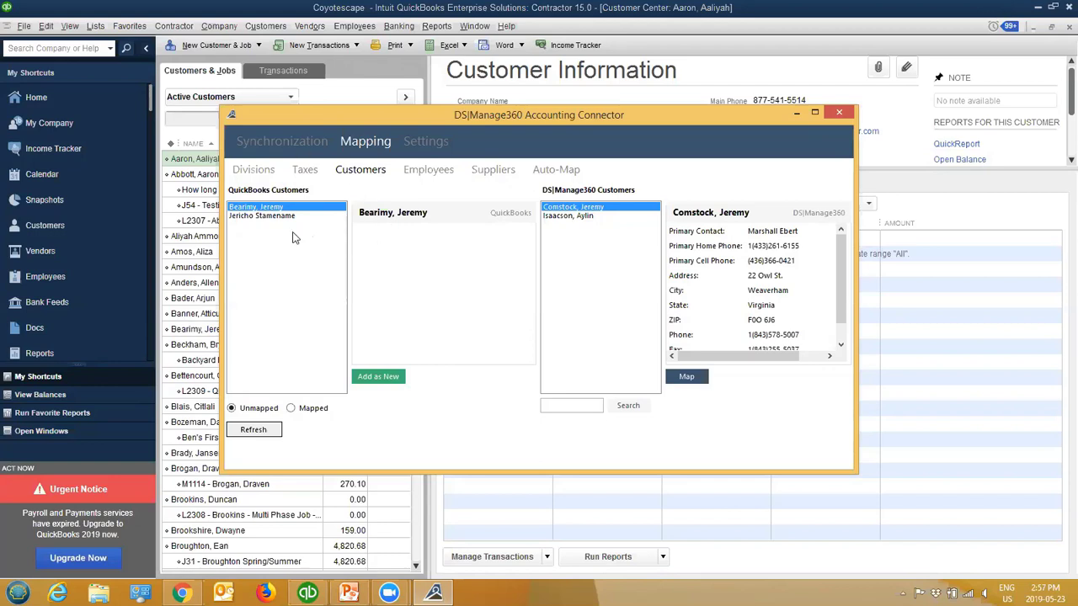
click(271, 217)
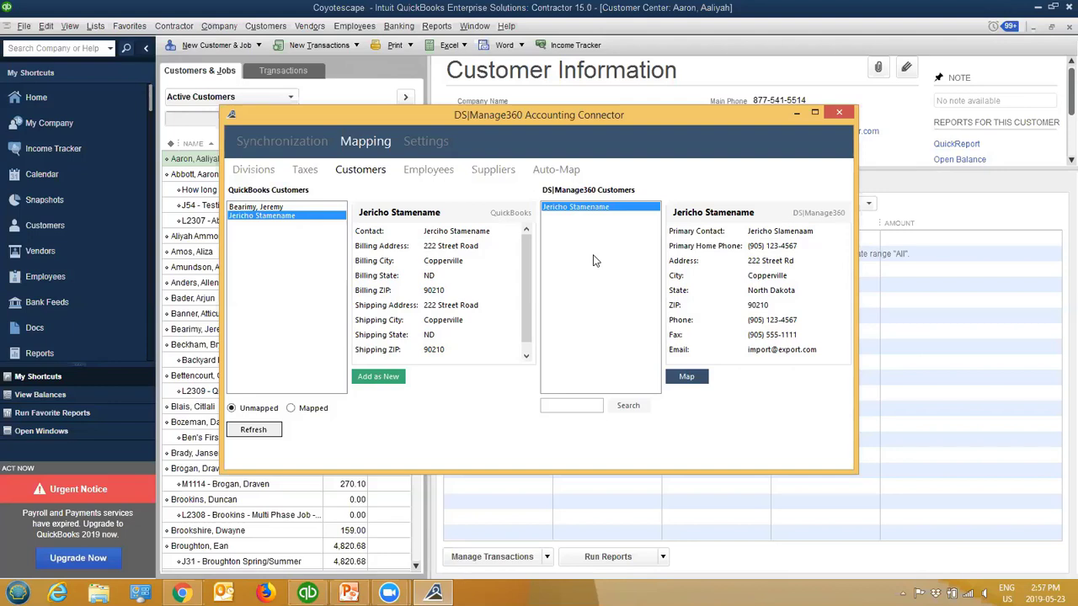
click(686, 379)
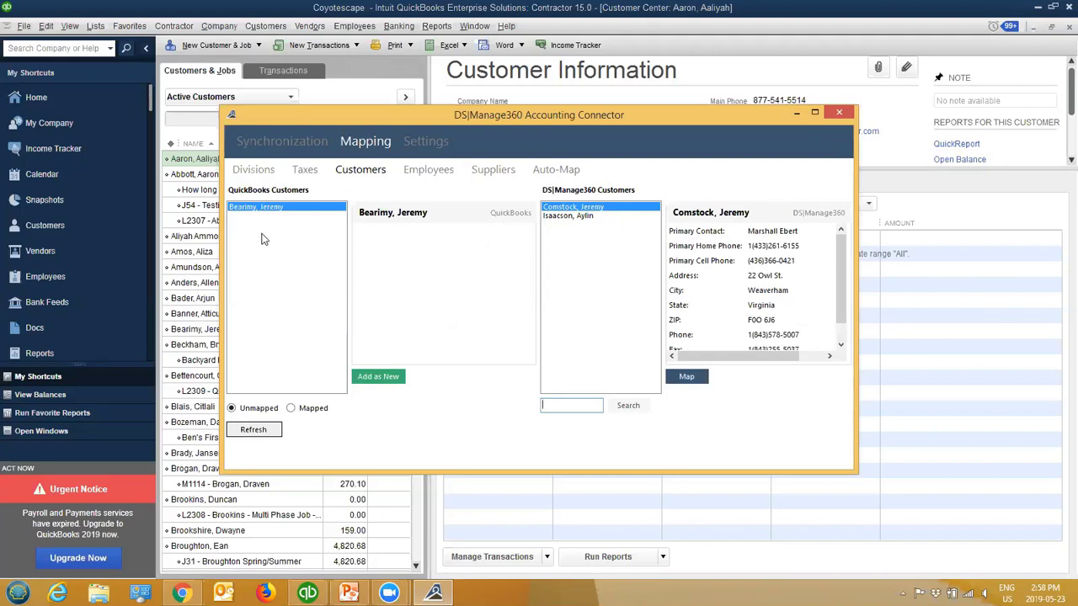
List the mapped customers and compare several customers' details between QuickBooks and DS|Manage360
click(291, 408)
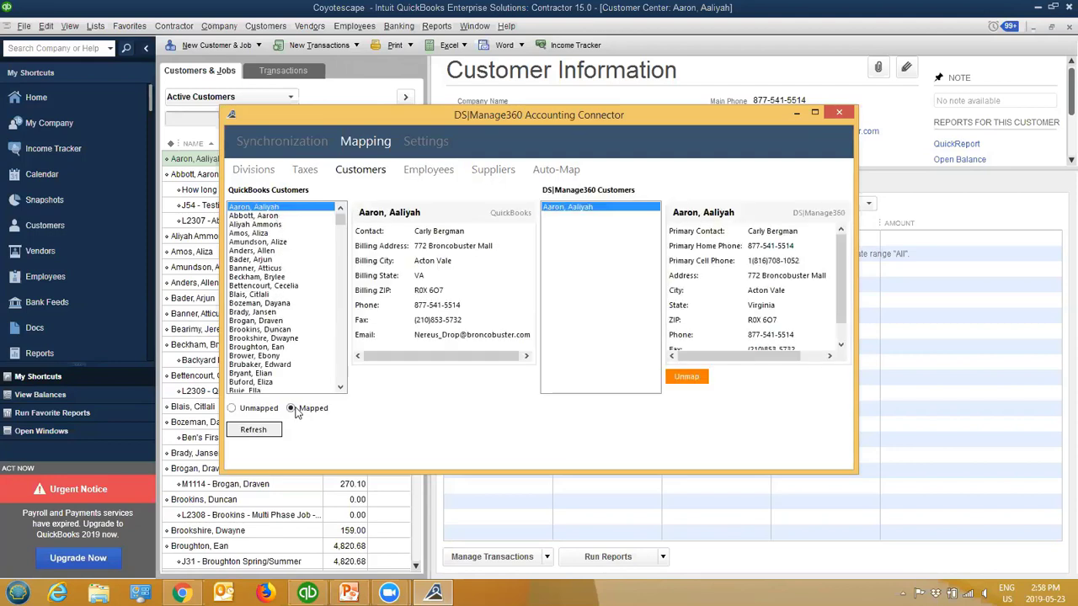
click(255, 225)
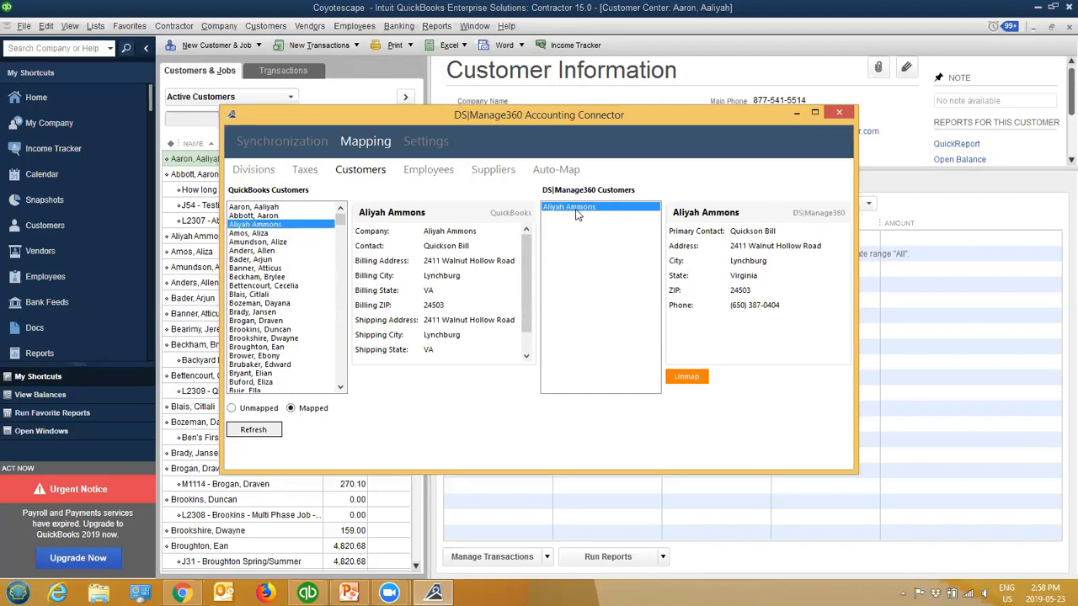
click(249, 242)
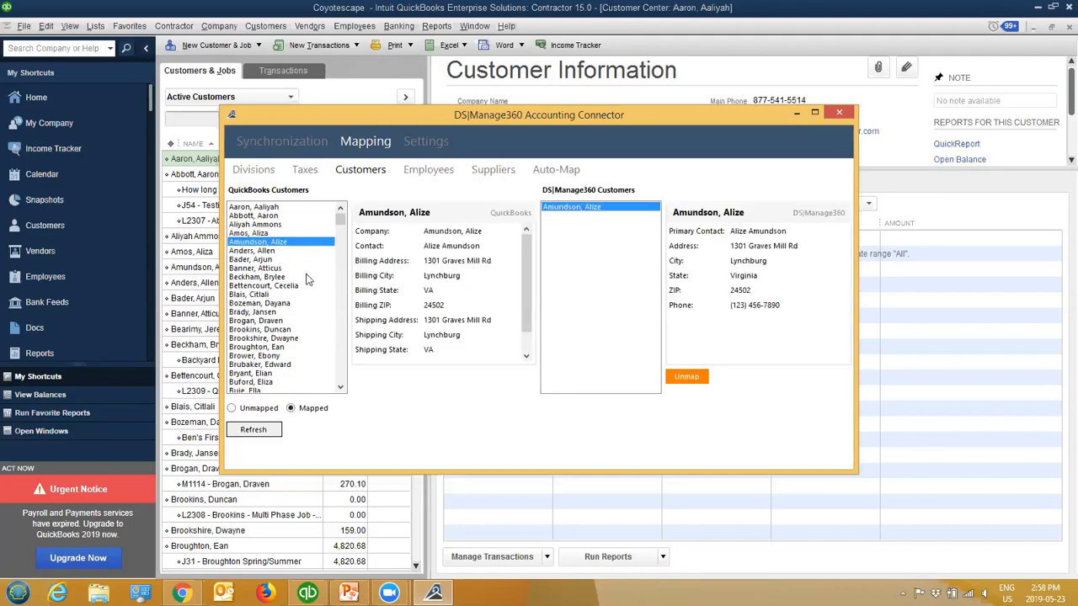
click(268, 295)
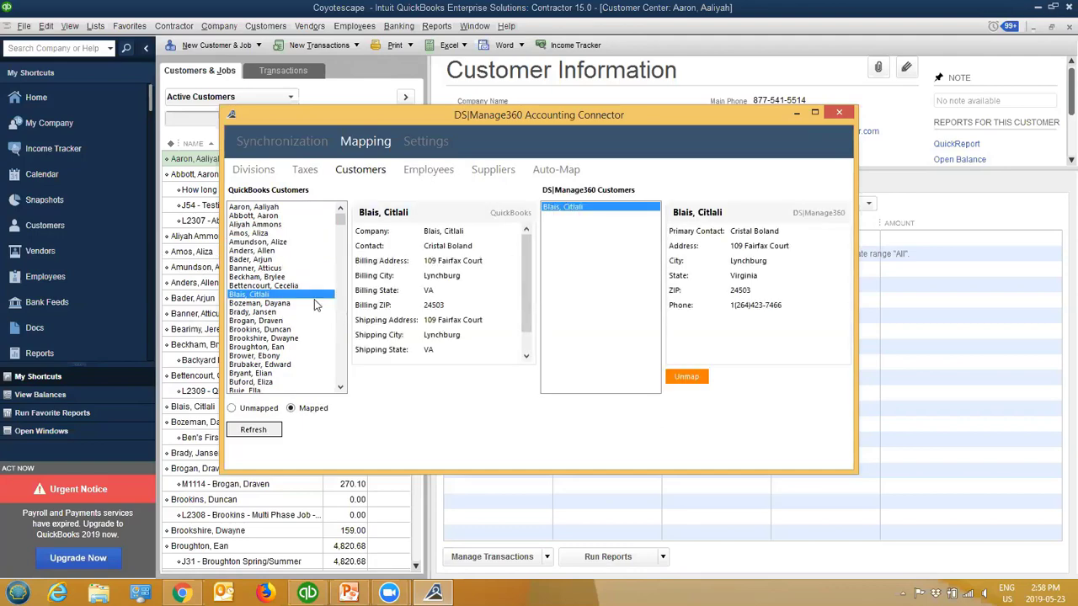
click(286, 304)
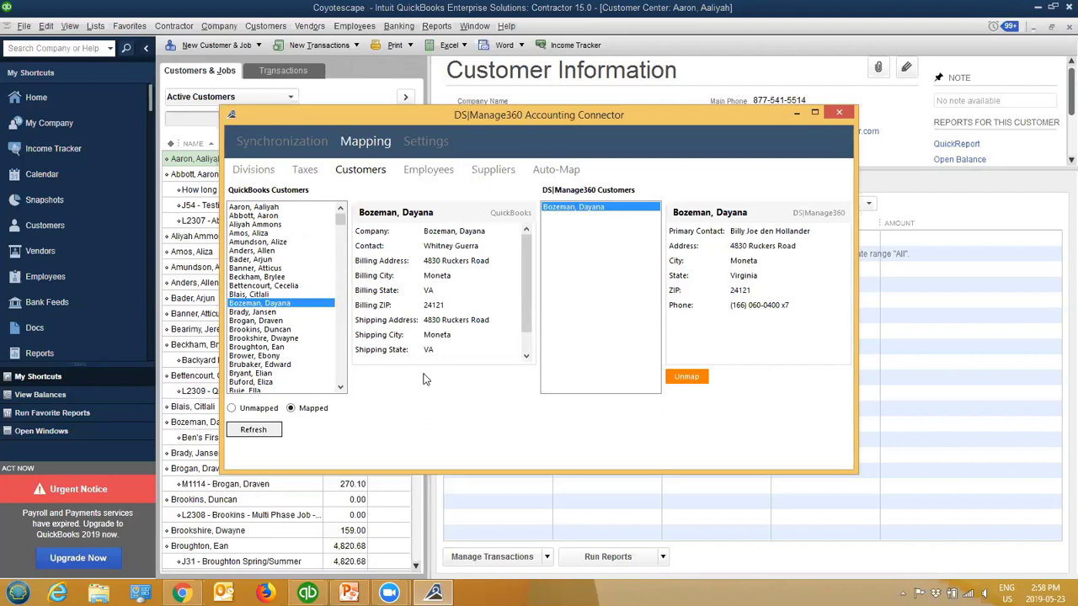
click(278, 313)
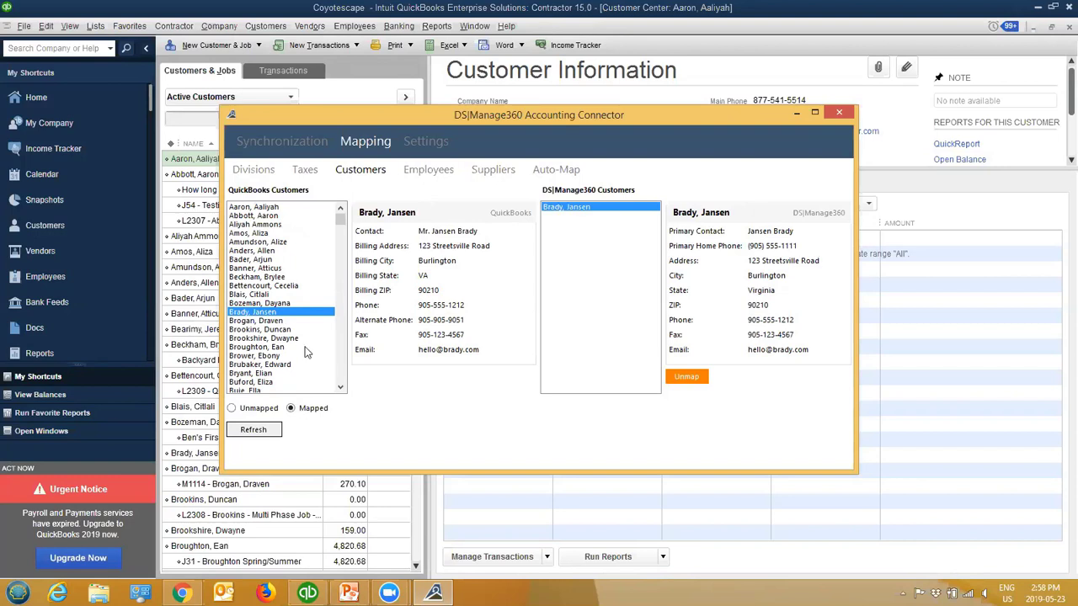
click(261, 321)
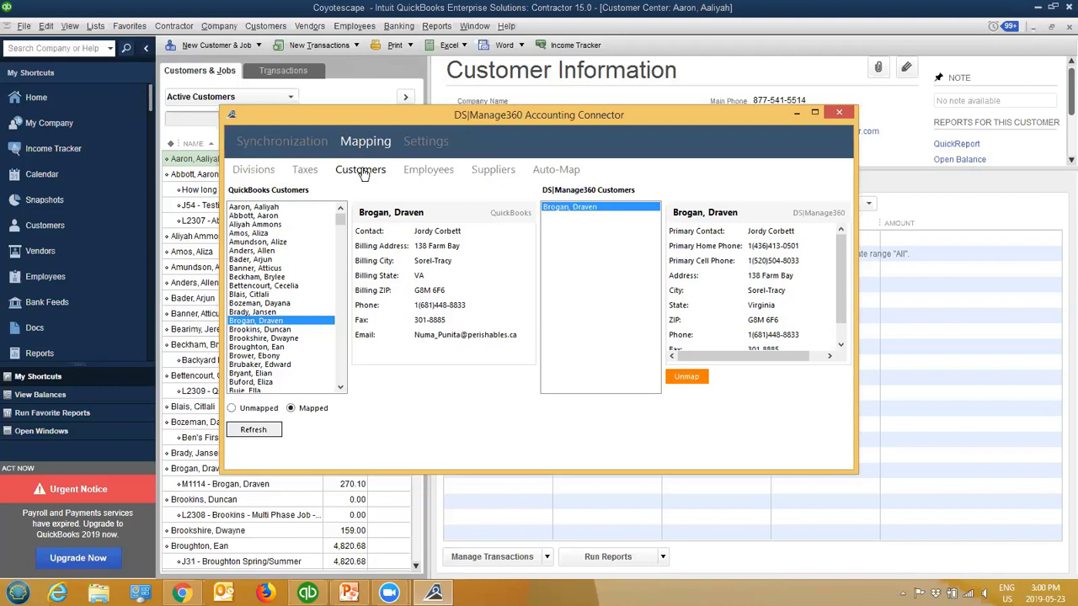
Review the unmapped and mapped employees and the supplier mappings, and return to the customer mappings
click(444, 175)
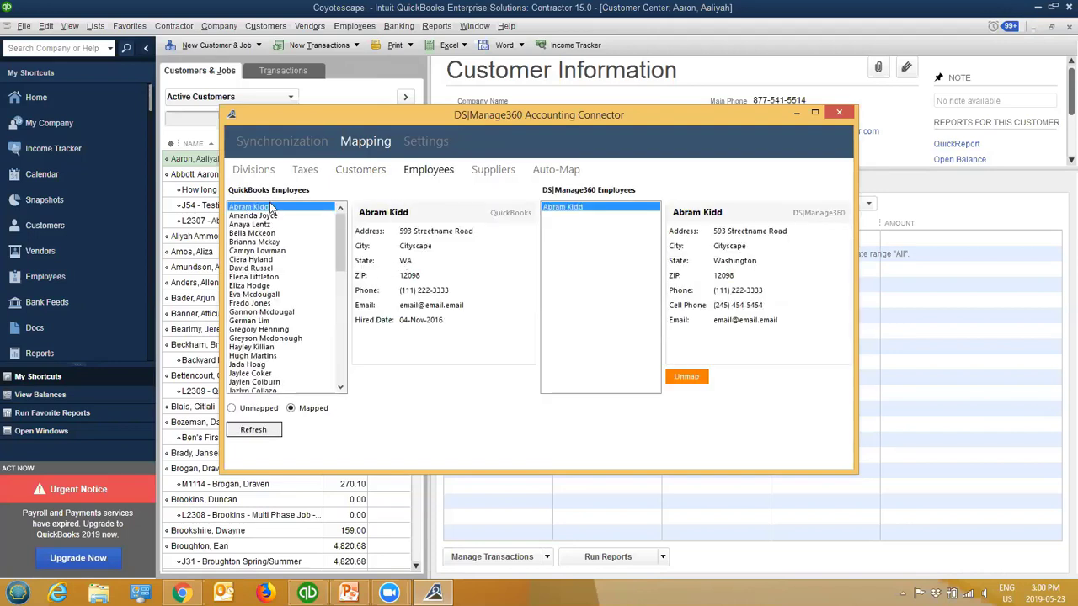
click(232, 408)
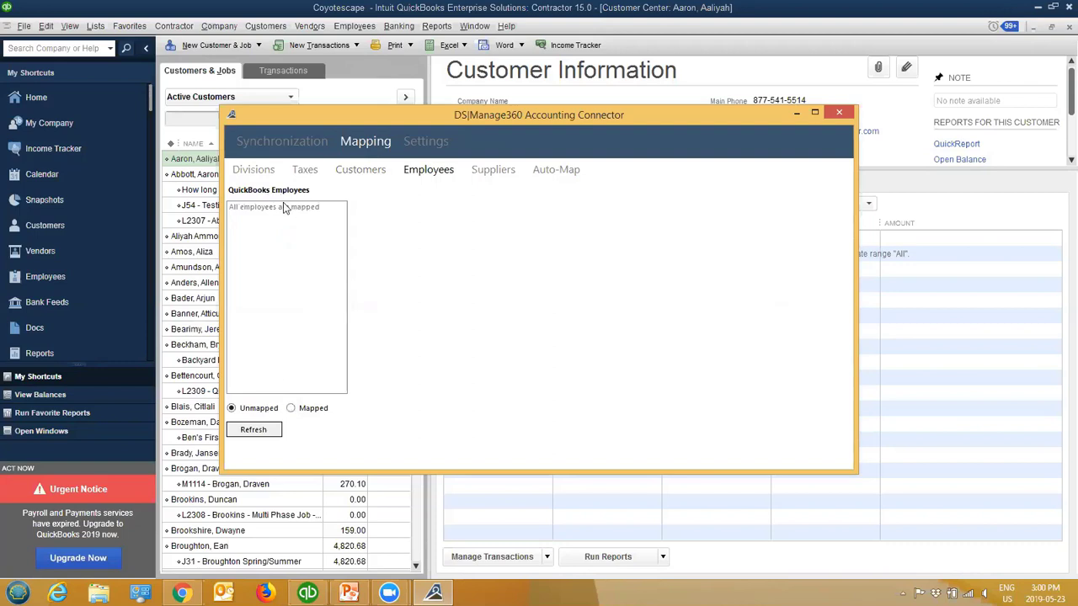
click(290, 409)
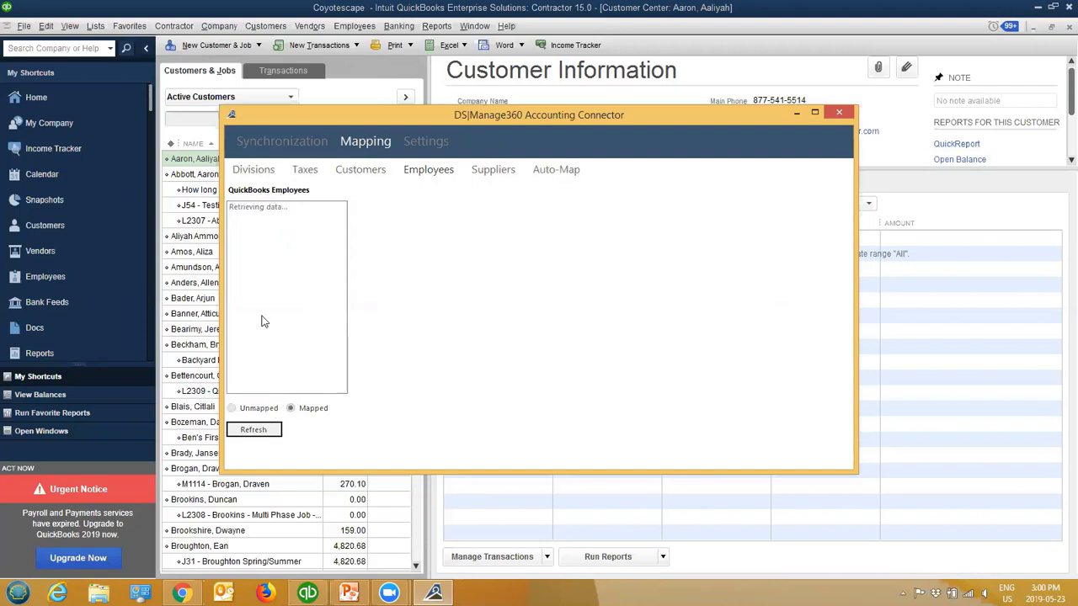
click(254, 277)
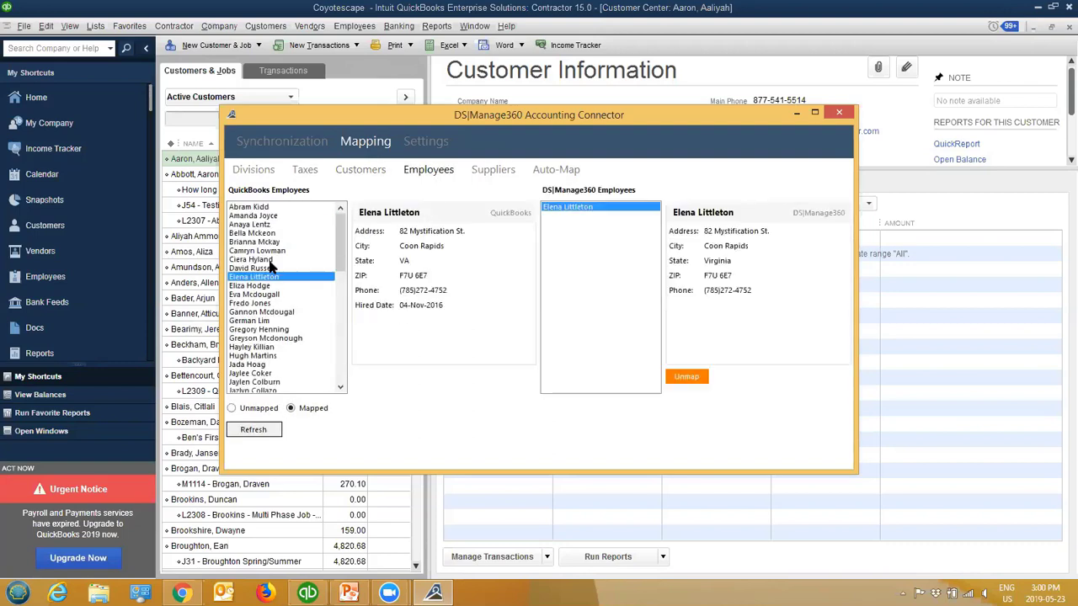
click(492, 171)
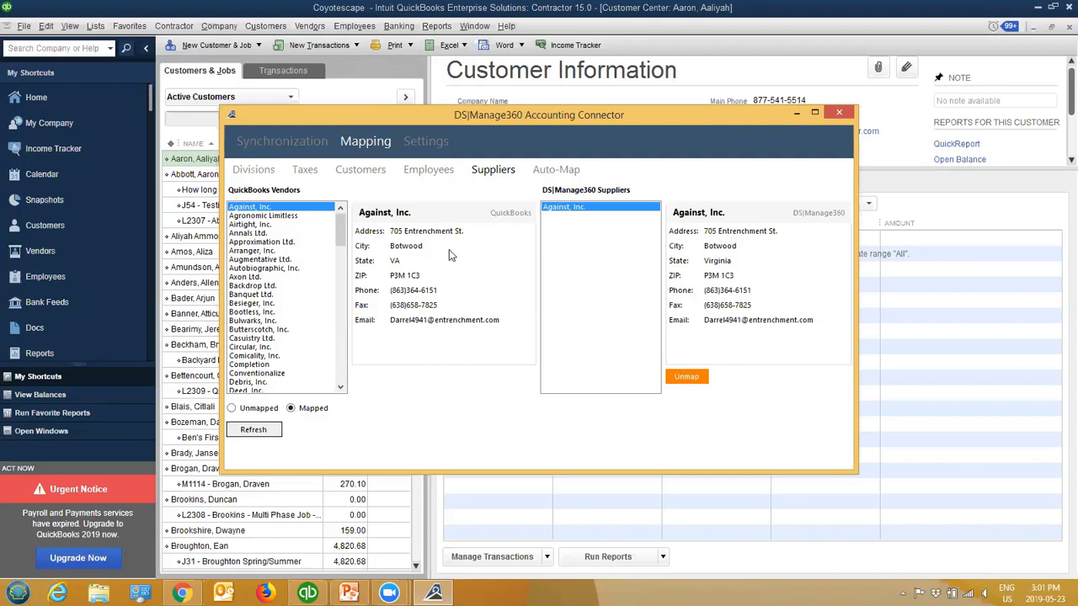
click(381, 175)
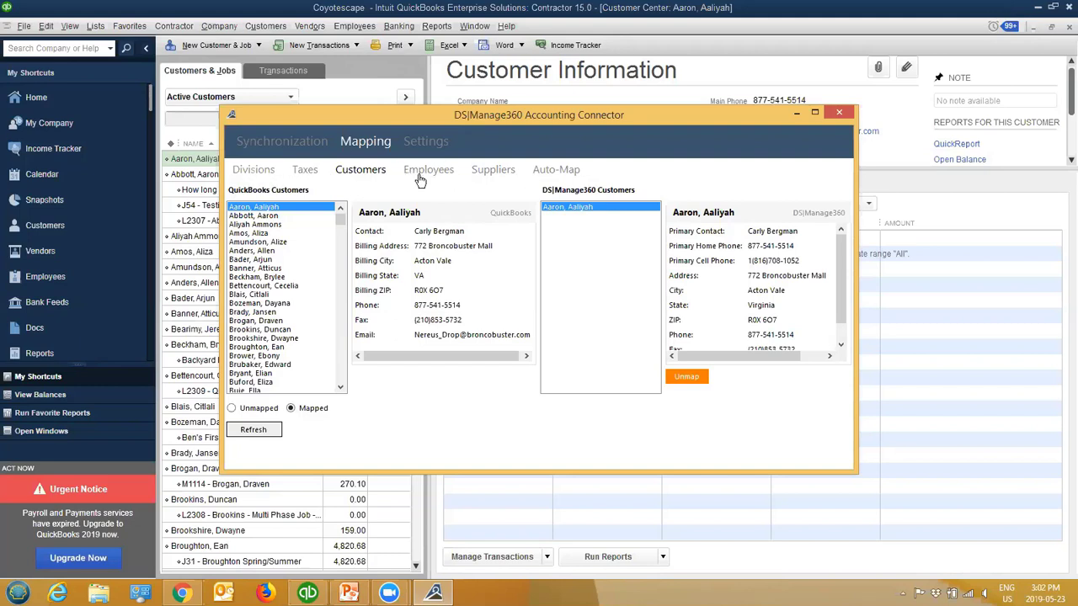
Open the Accounting Connector's synchronization log and look through the list of previous sync sessions
click(299, 148)
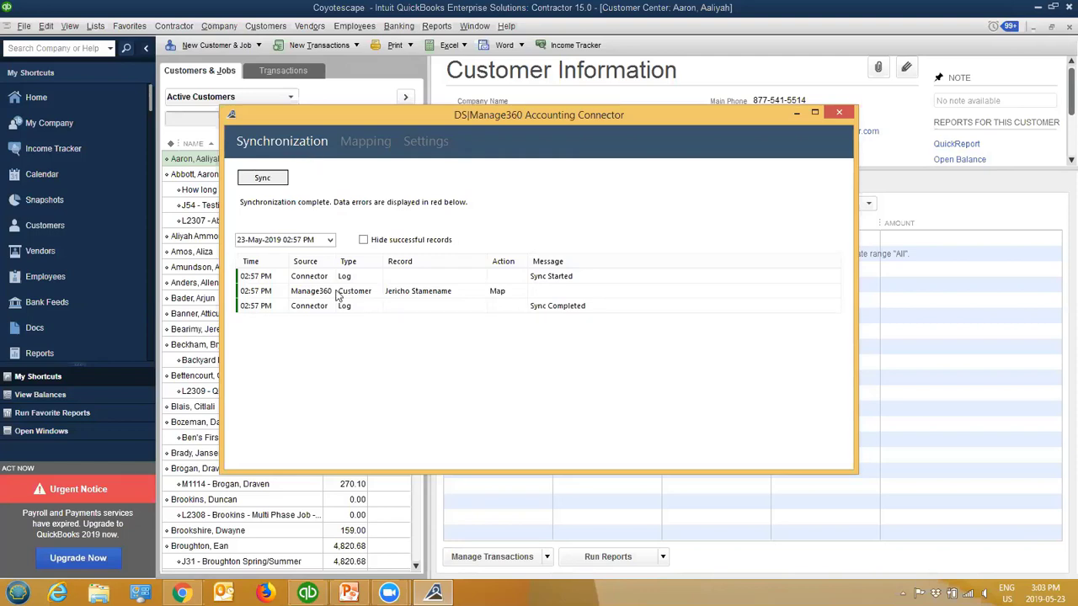
click(330, 240)
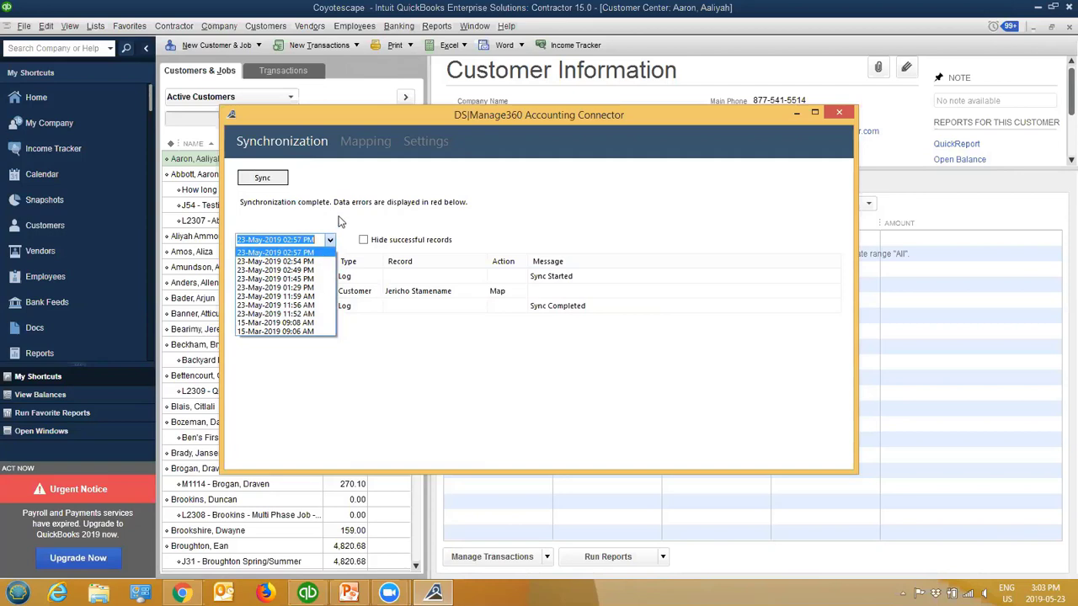
click(341, 221)
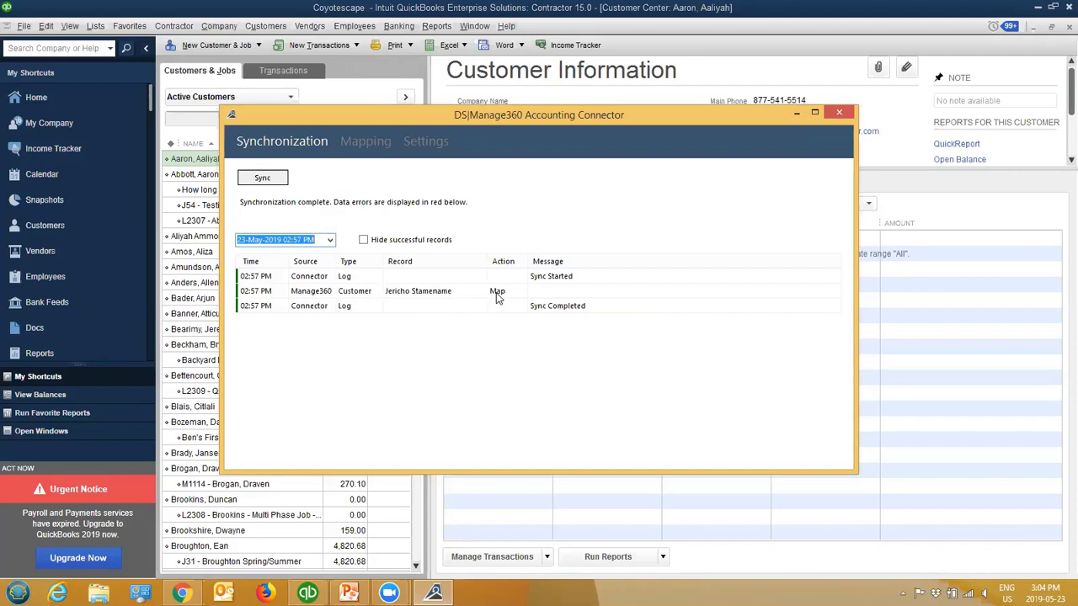
Run a synchronization, limit the log to unsuccessful records, and show the successful records again
click(278, 181)
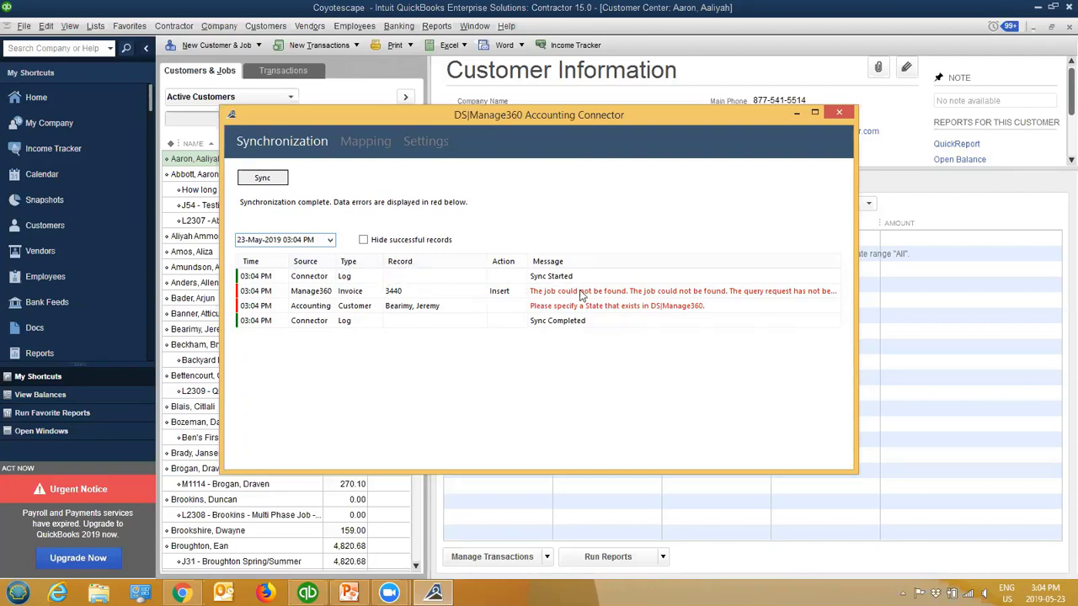
click(364, 241)
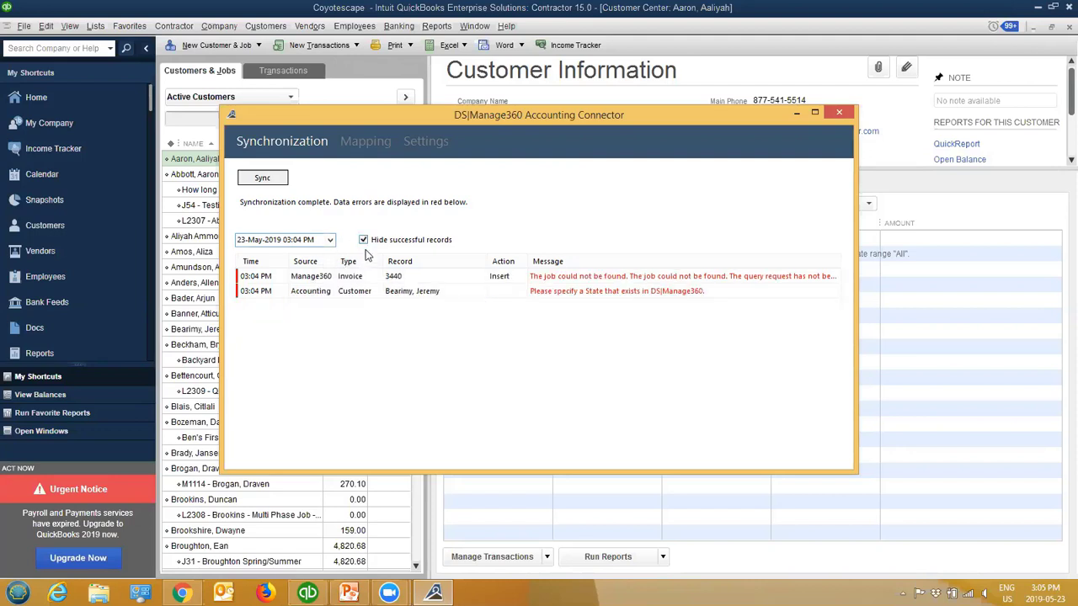
click(364, 241)
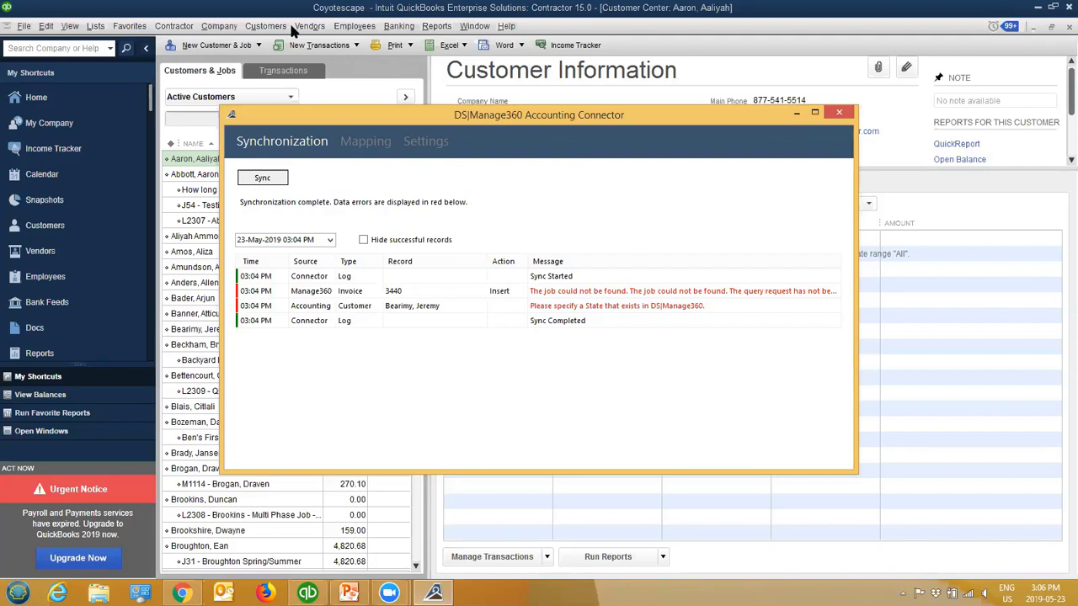
Switch to the QuickBooks customer list and open the customer flagged in the sync log for editing
click(213, 120)
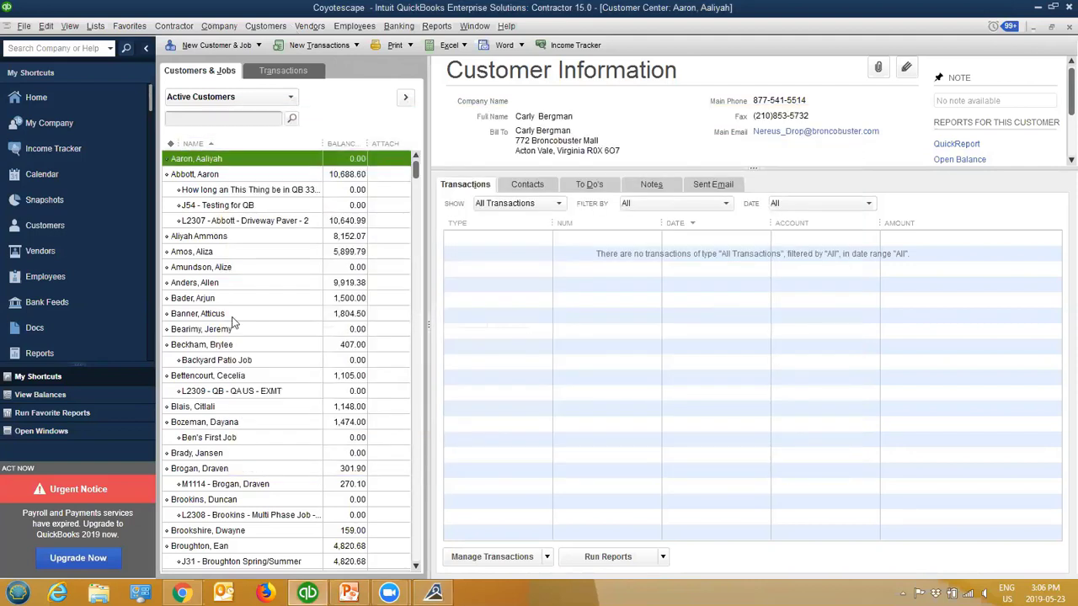
scroll(234, 330, down, 1)
scroll(233, 334, up, 1)
click(216, 335)
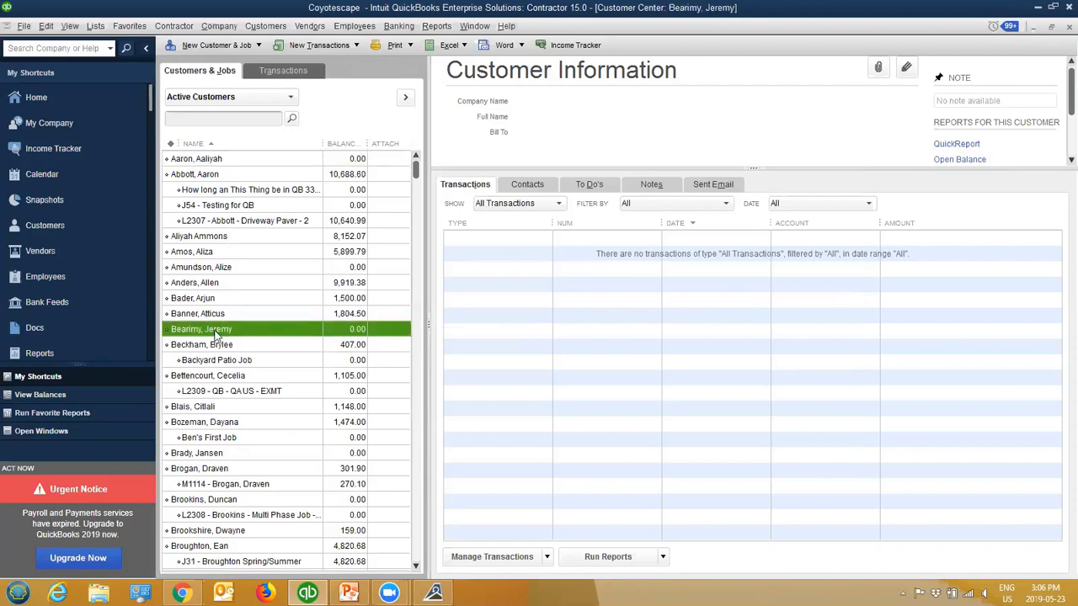
click(907, 67)
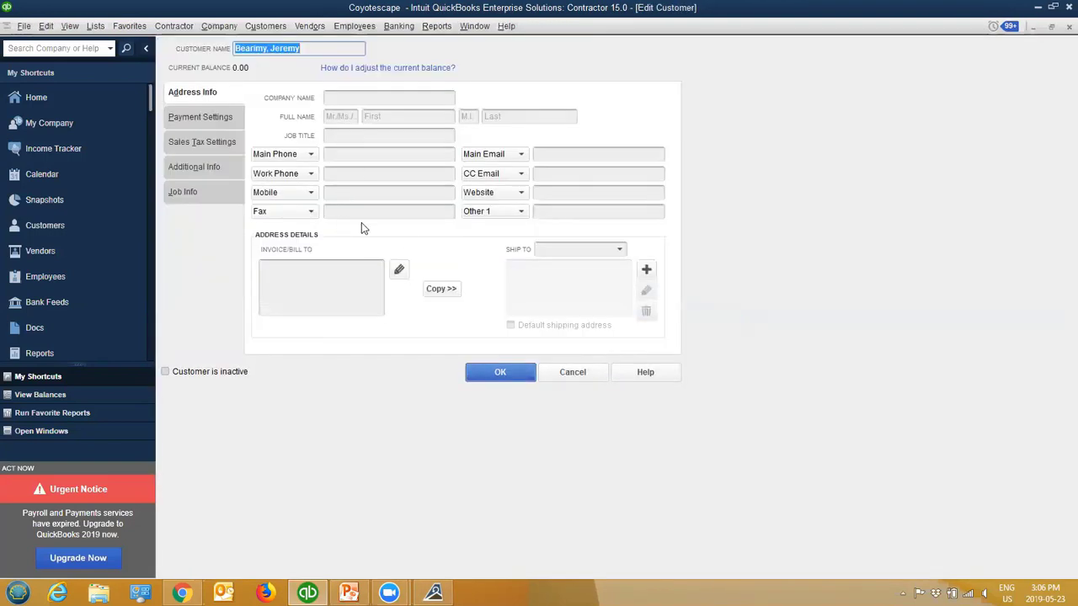
Set the State / Province of the customer's billing address to On and save the customer
click(328, 265)
click(399, 269)
click(602, 260)
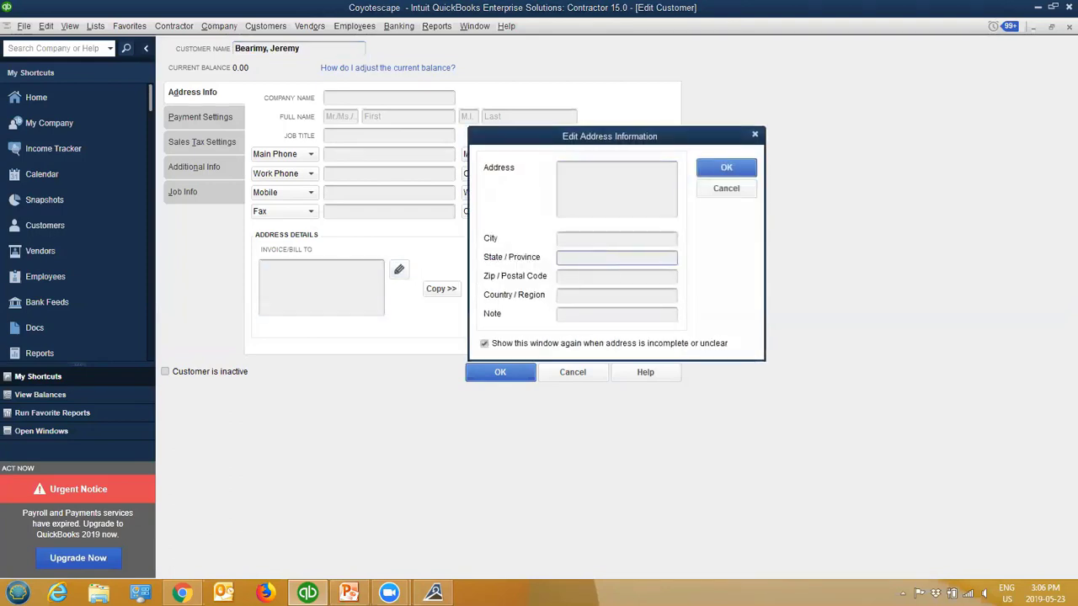
text(On)
click(725, 170)
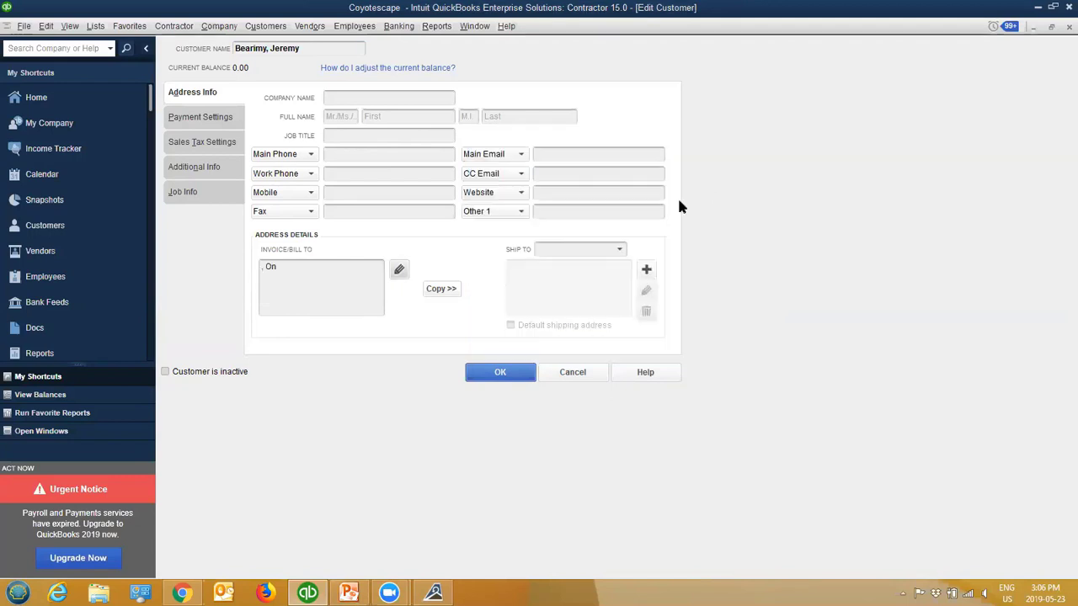
click(501, 373)
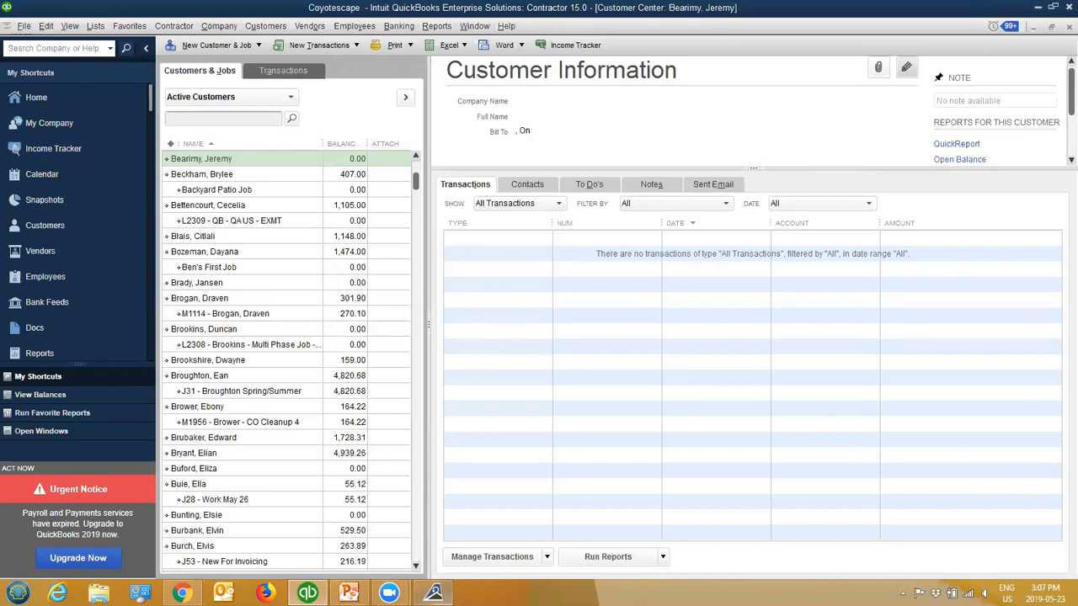
Switch back to the Accounting Connector and run the synchronization again
click(447, 522)
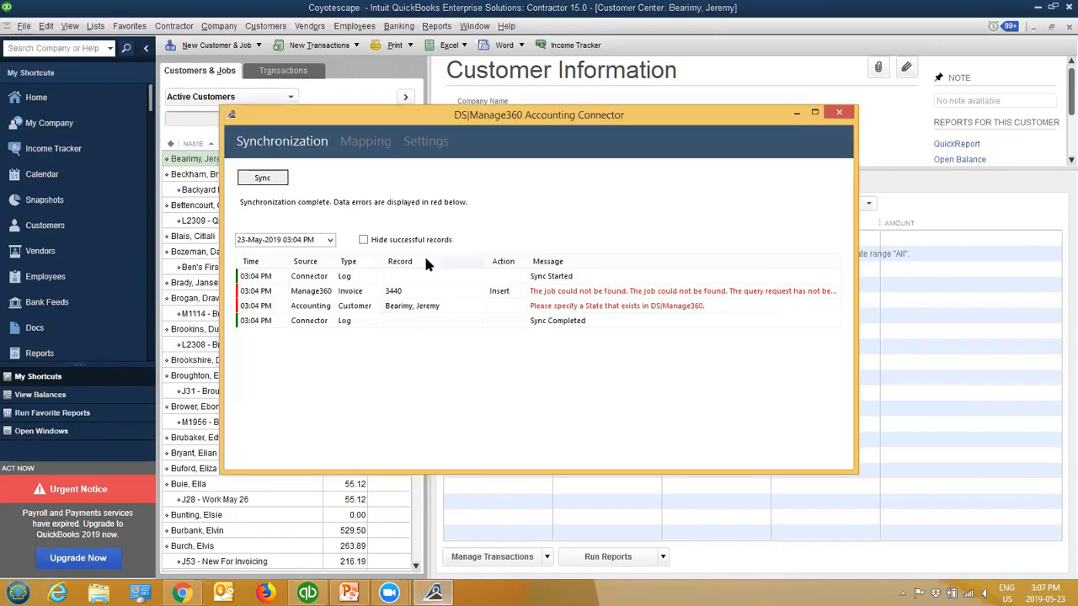
click(269, 181)
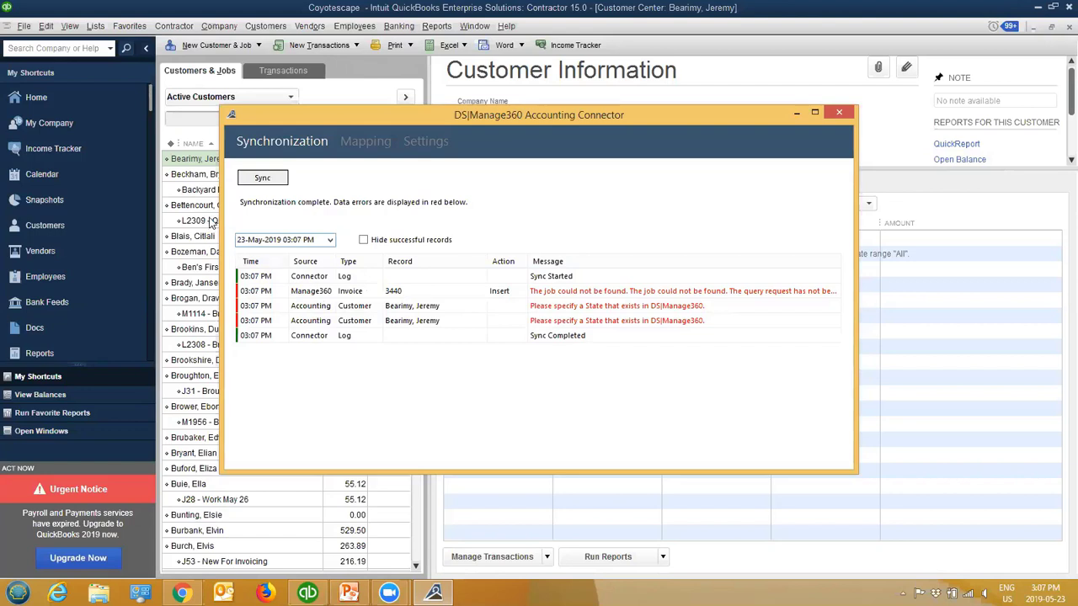
Return to the QuickBooks customer list and examine two customers with their jobs, Backyard Patio Job and job M1114
click(200, 165)
scroll(246, 332, up, 4)
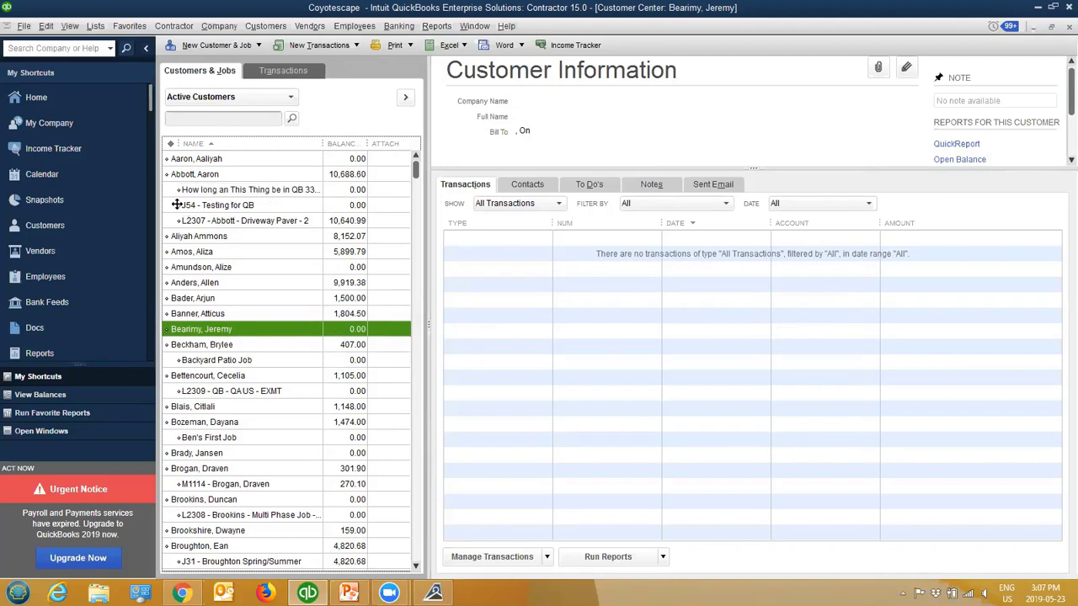
click(189, 346)
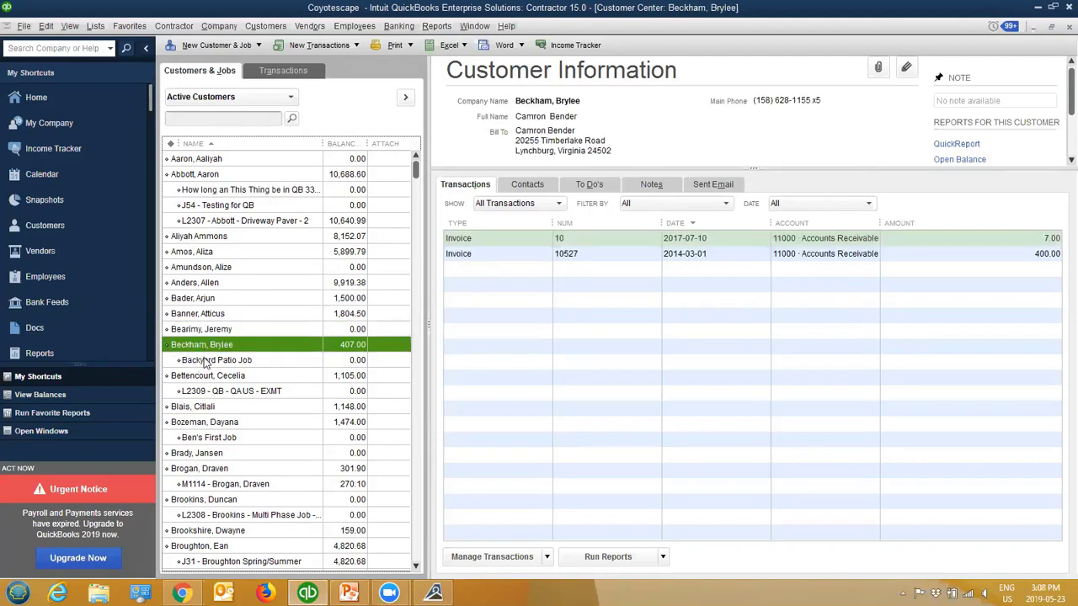
click(207, 361)
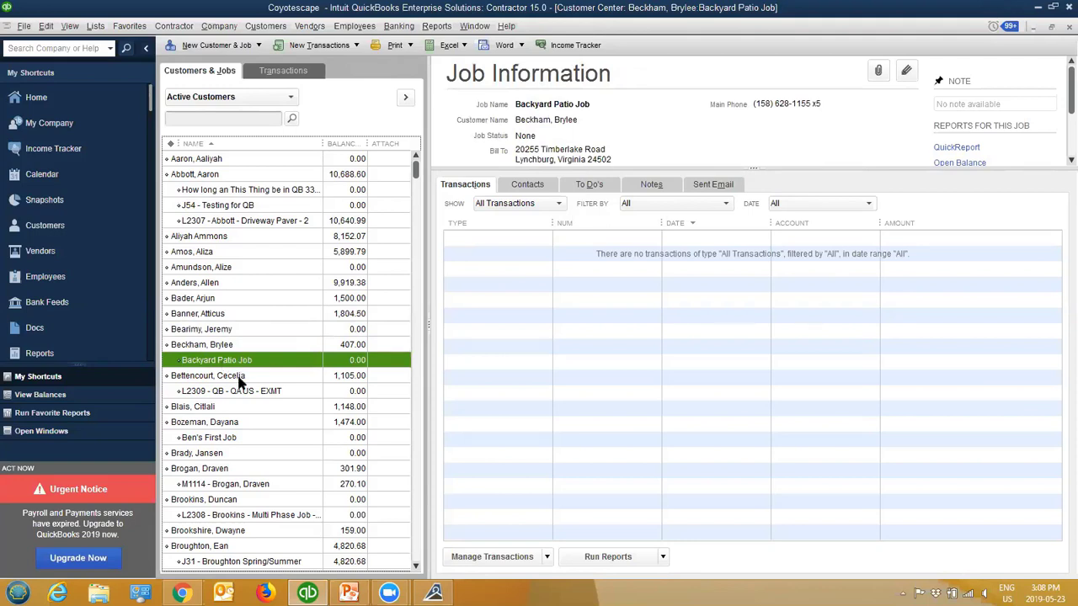
click(224, 474)
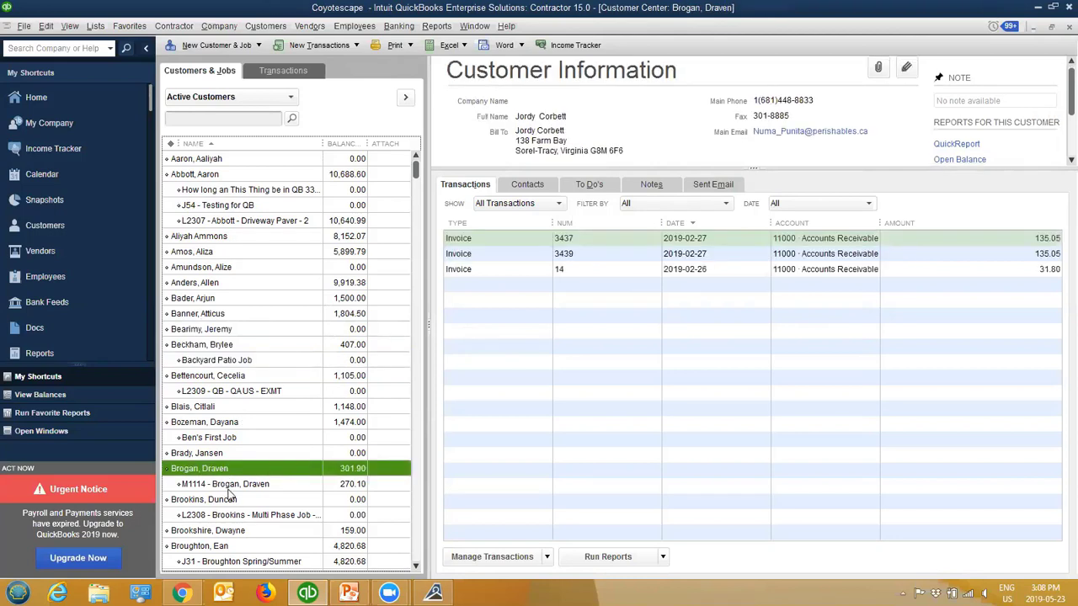
click(232, 490)
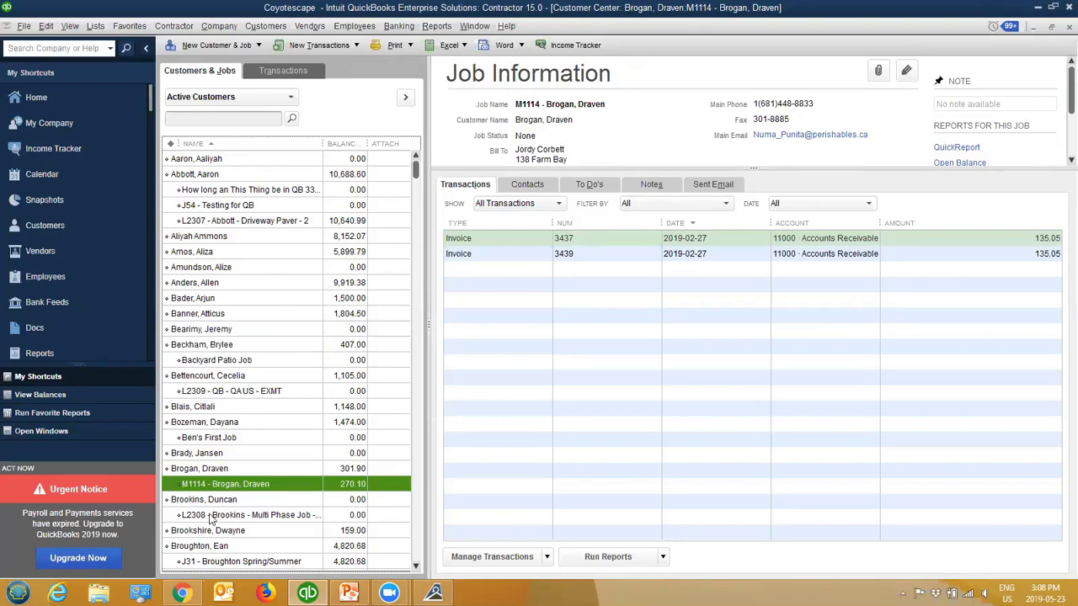
Examine jobs L2308, J31 and J15 - QA for QB under their customers and return to the start of the list
click(207, 516)
scroll(217, 488, down, 2)
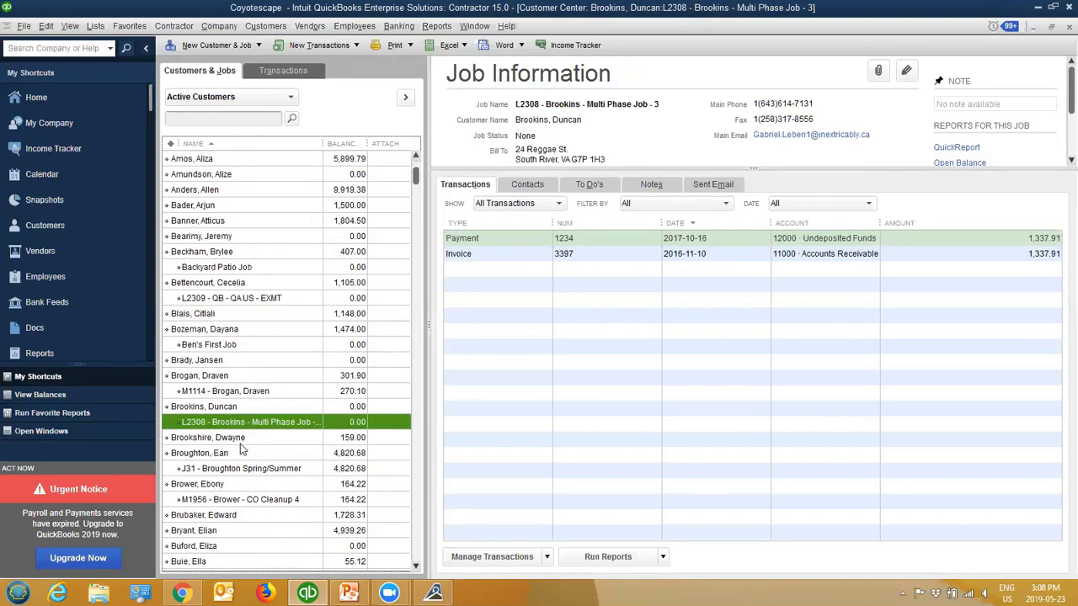
click(225, 455)
click(224, 469)
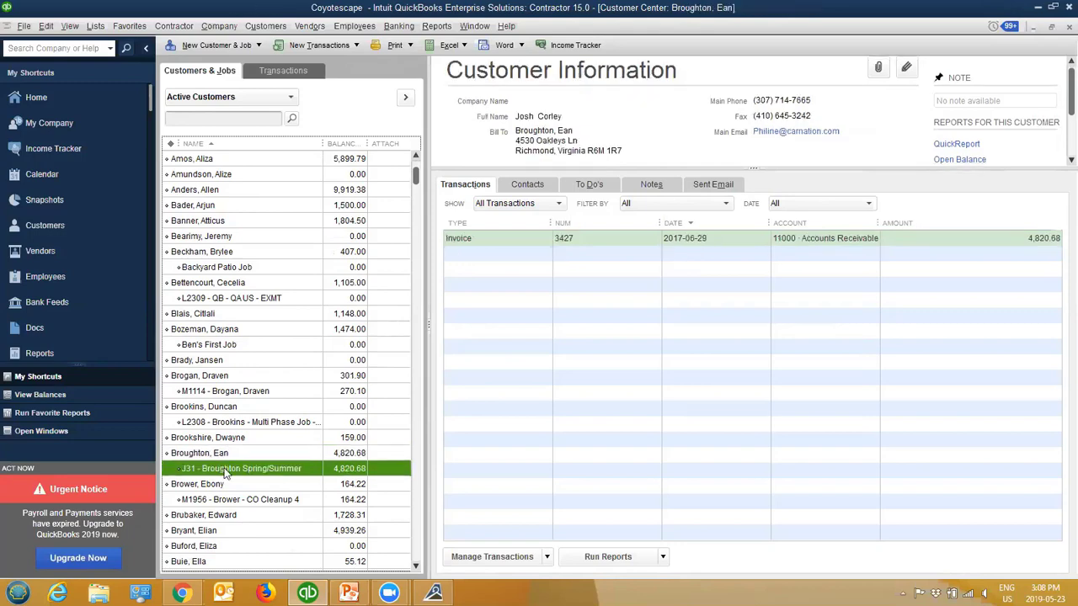
scroll(226, 470, down, 3)
scroll(224, 476, down, 5)
click(229, 499)
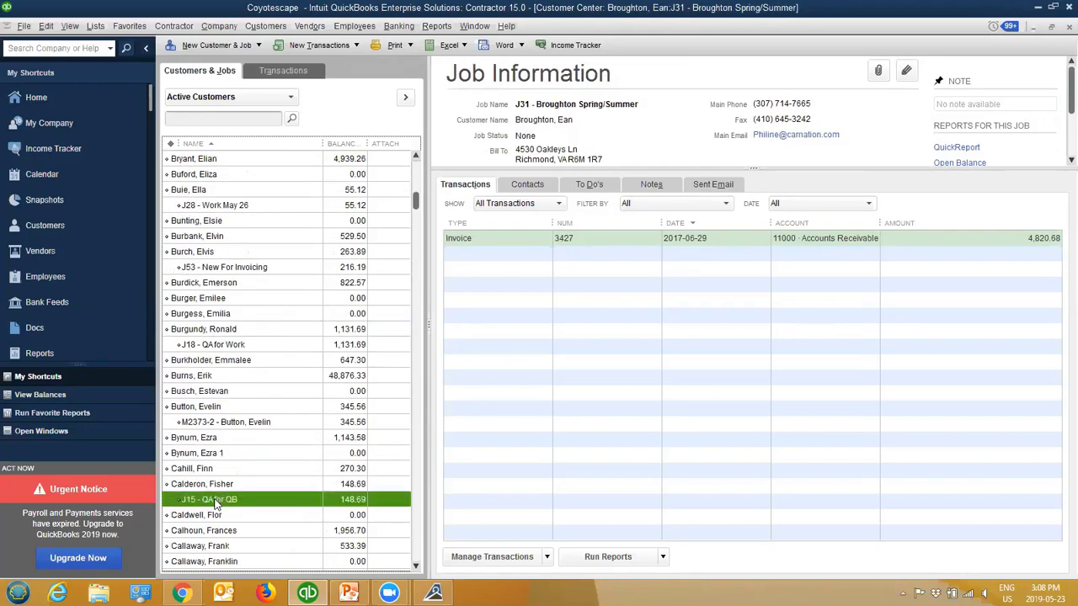
scroll(242, 447, down, 3)
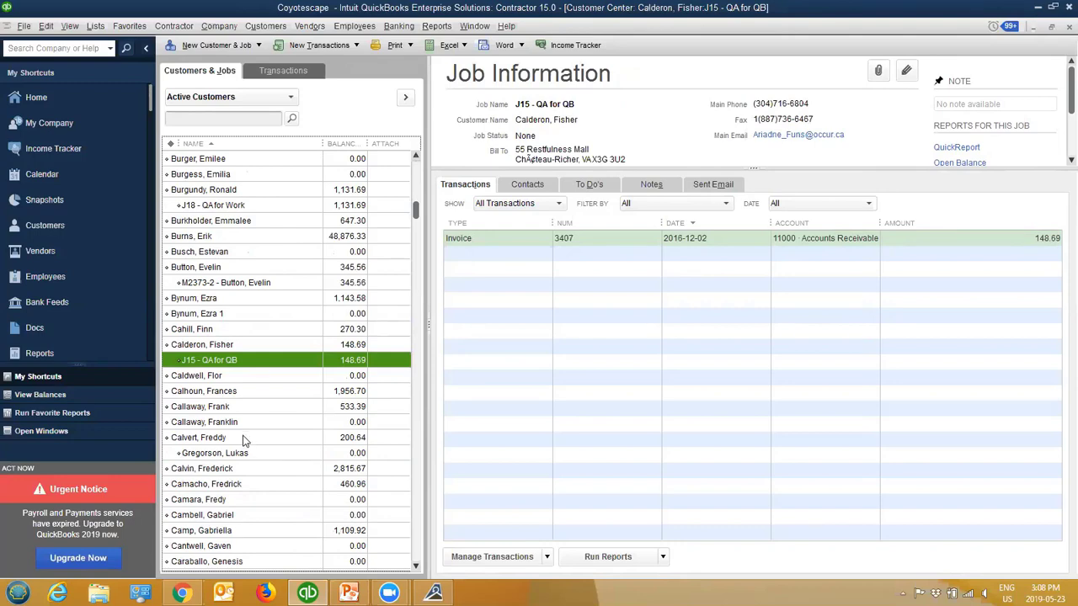
scroll(243, 441, up, 12)
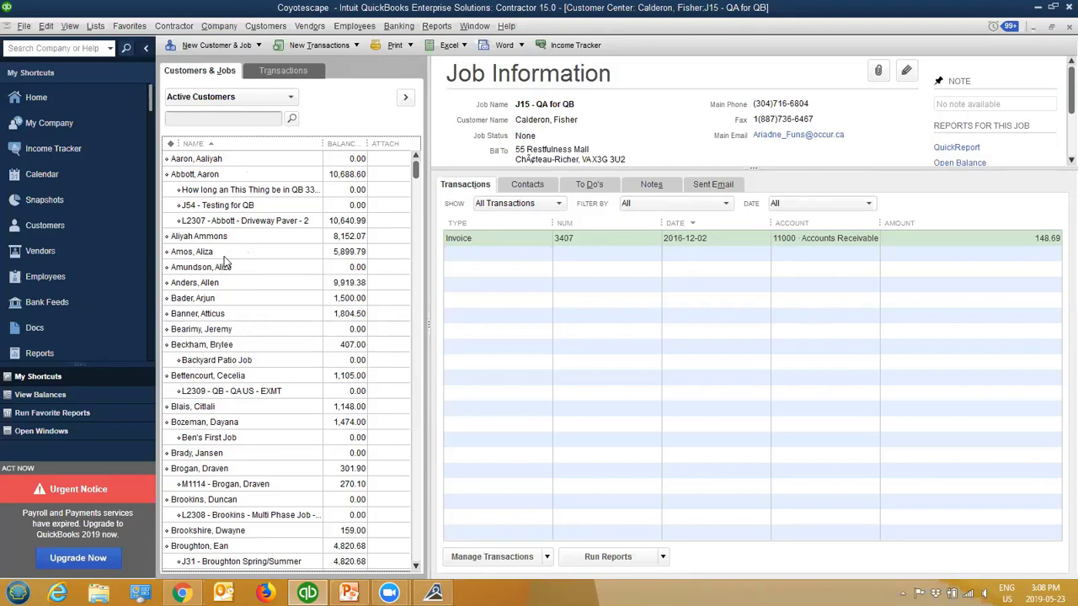
Switch the customer list to Flat View and return it to Hierarchical View
right_click(224, 267)
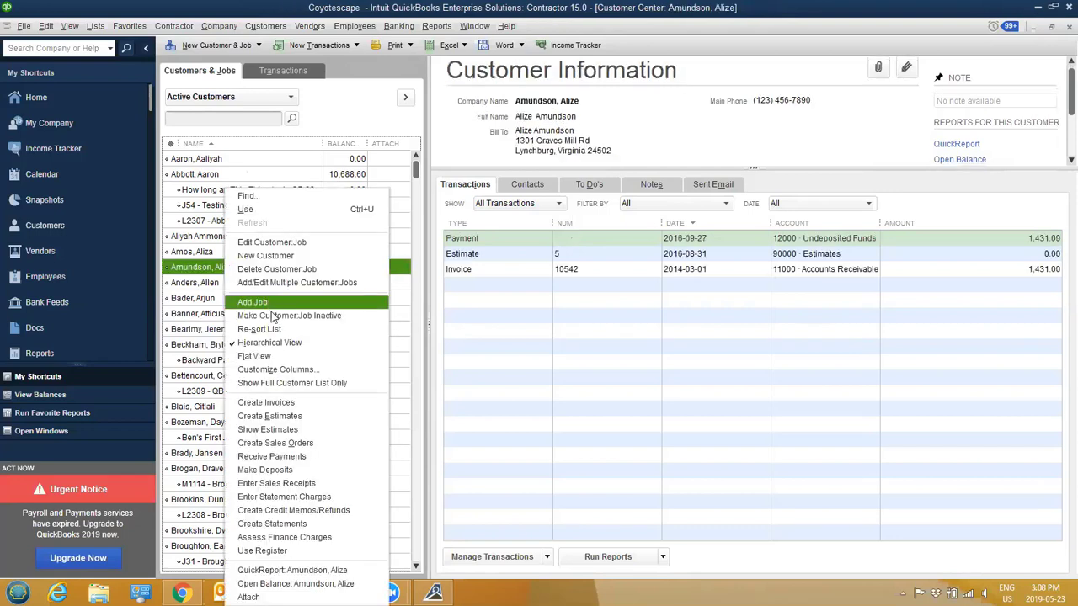
click(282, 358)
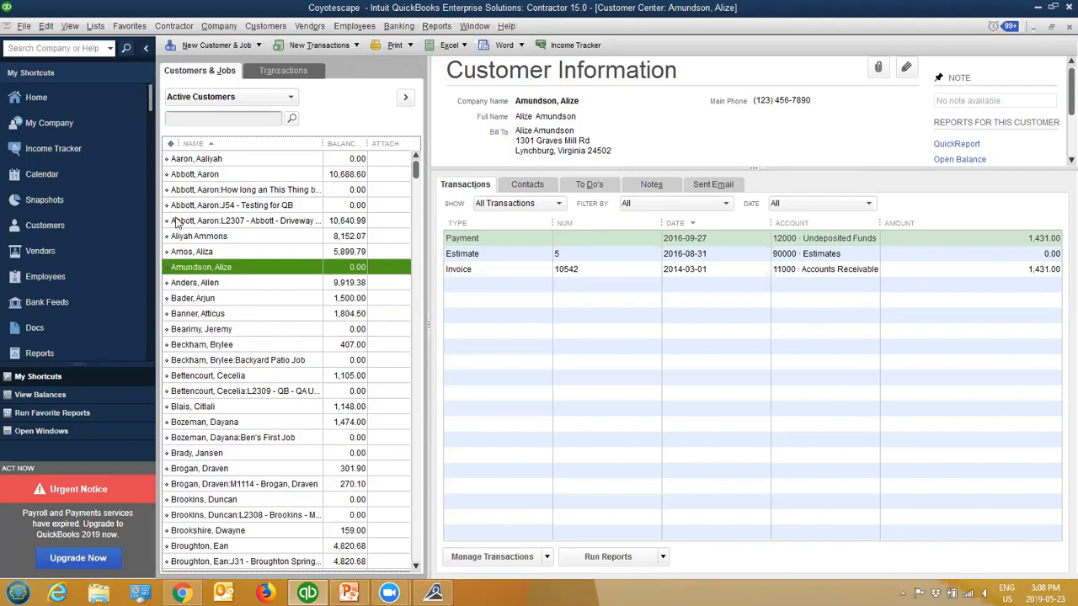
click(229, 222)
right_click(229, 222)
click(269, 342)
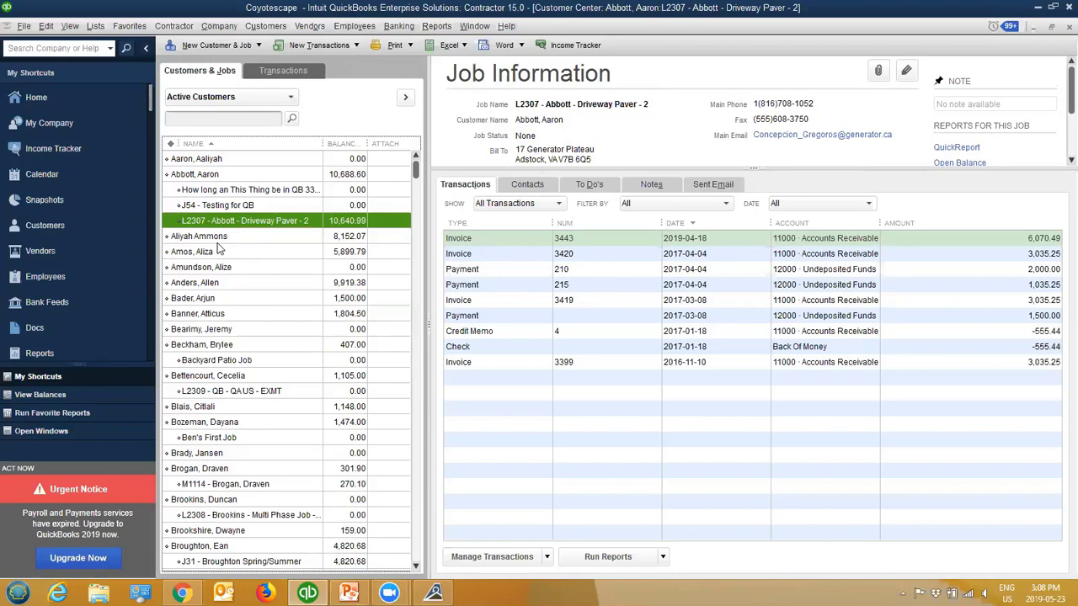
Examine a customer whose nested job carries a person's name, and compare it with the customer that owns job L2307
scroll(225, 299, down, 7)
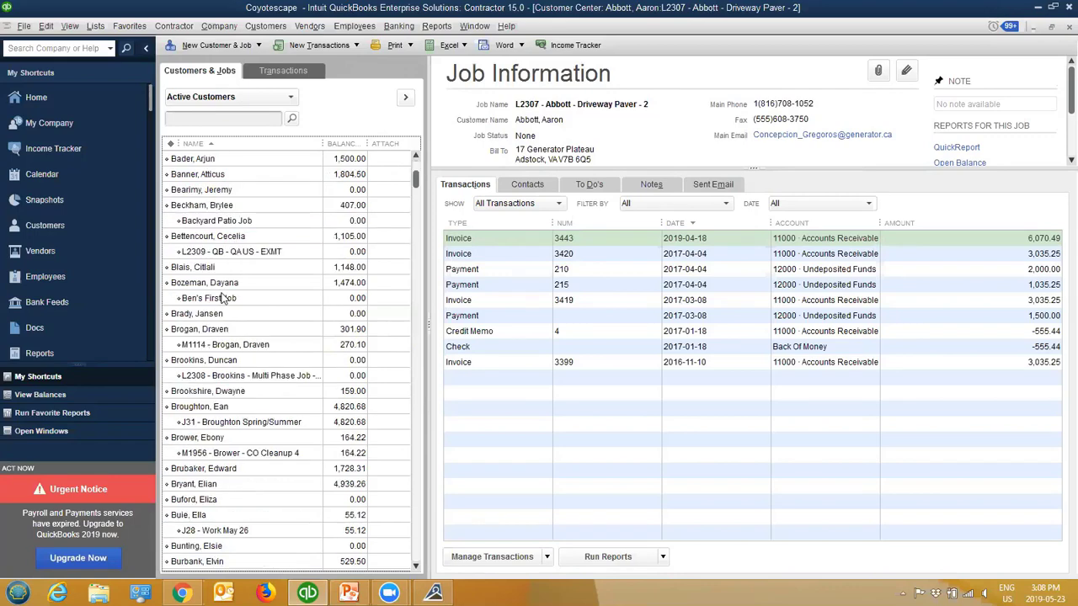
scroll(228, 307, down, 6)
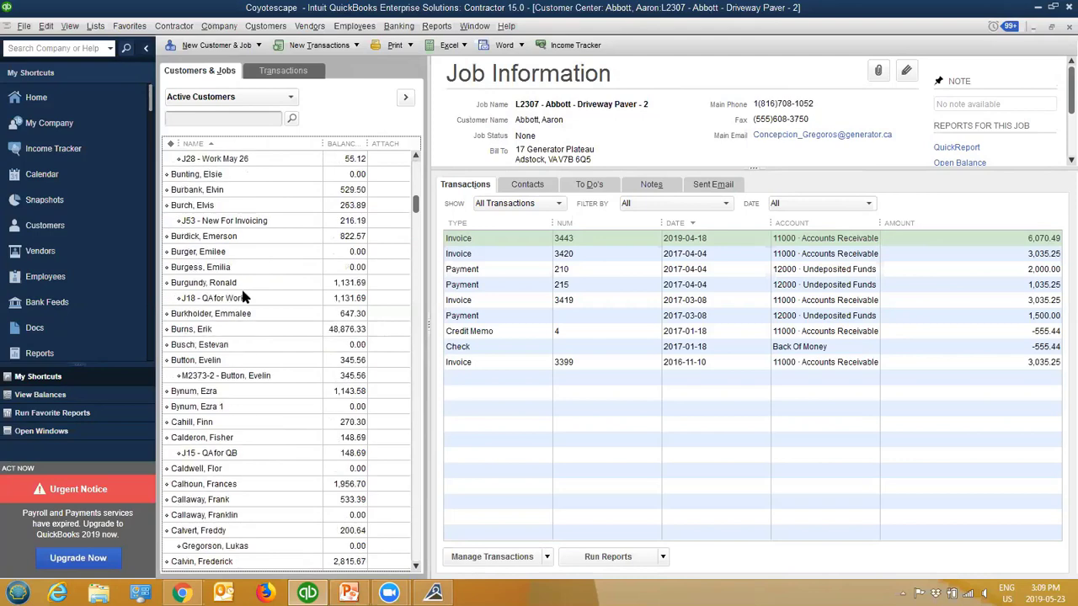
click(237, 436)
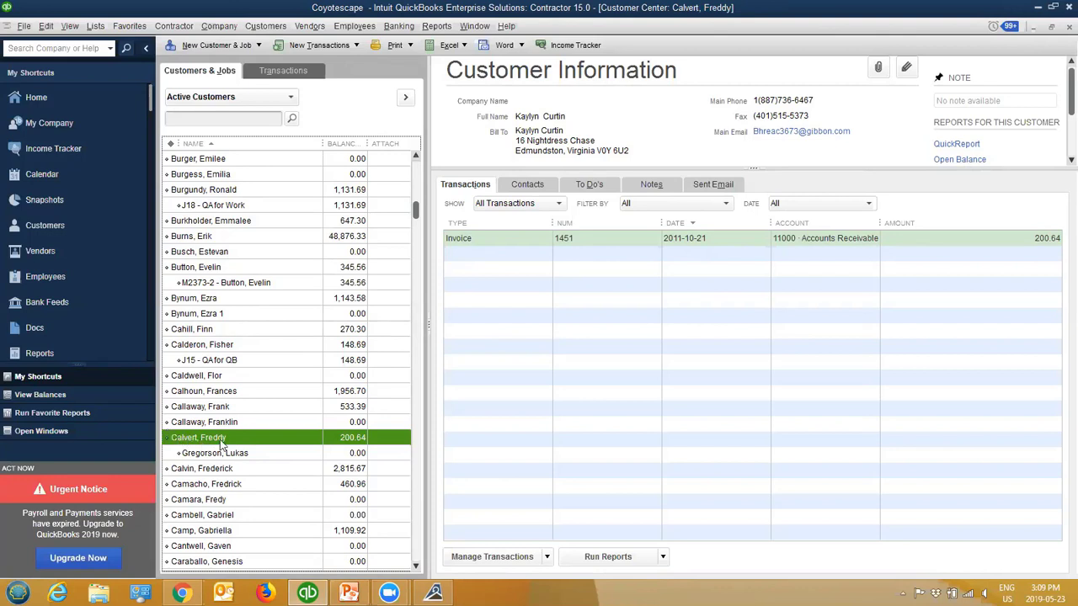
click(243, 453)
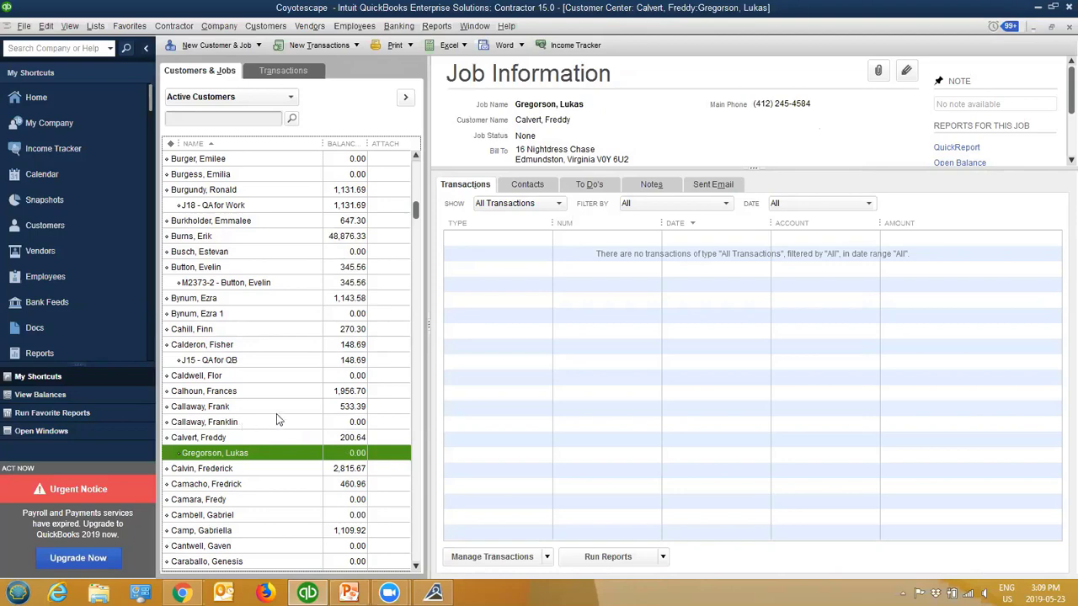
scroll(273, 379, up, 5)
scroll(274, 375, up, 8)
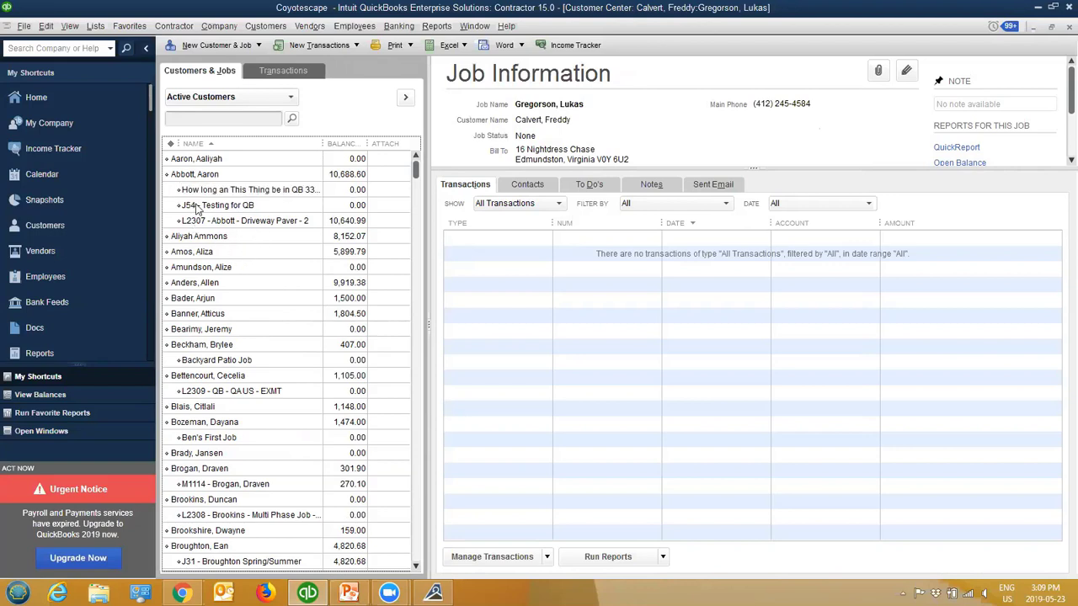
click(191, 175)
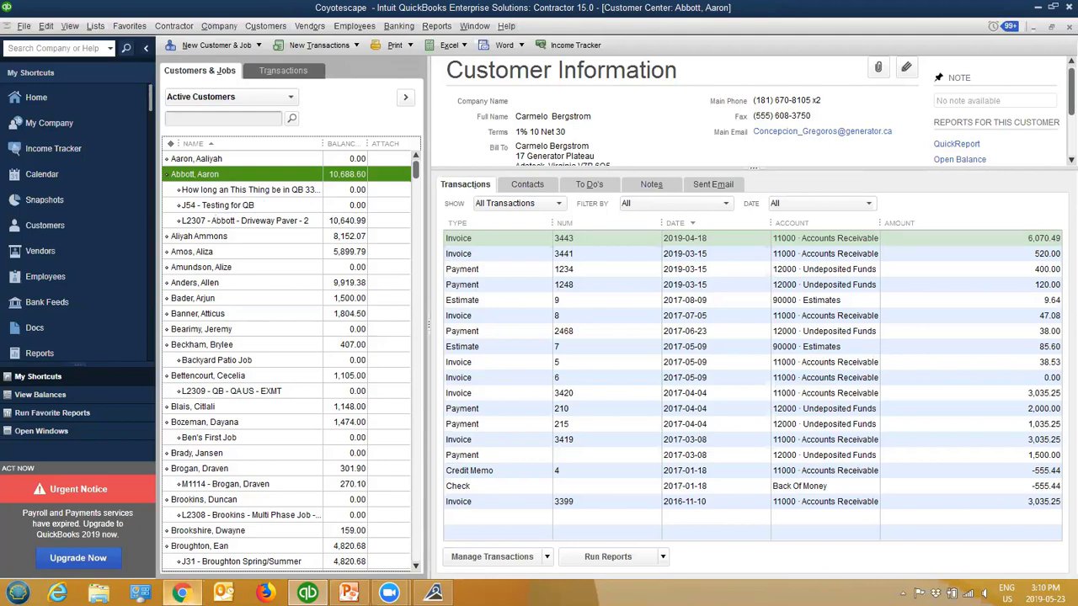
Switch to Manage360, open the Production billing page and check which views are available for the billables
click(181, 593)
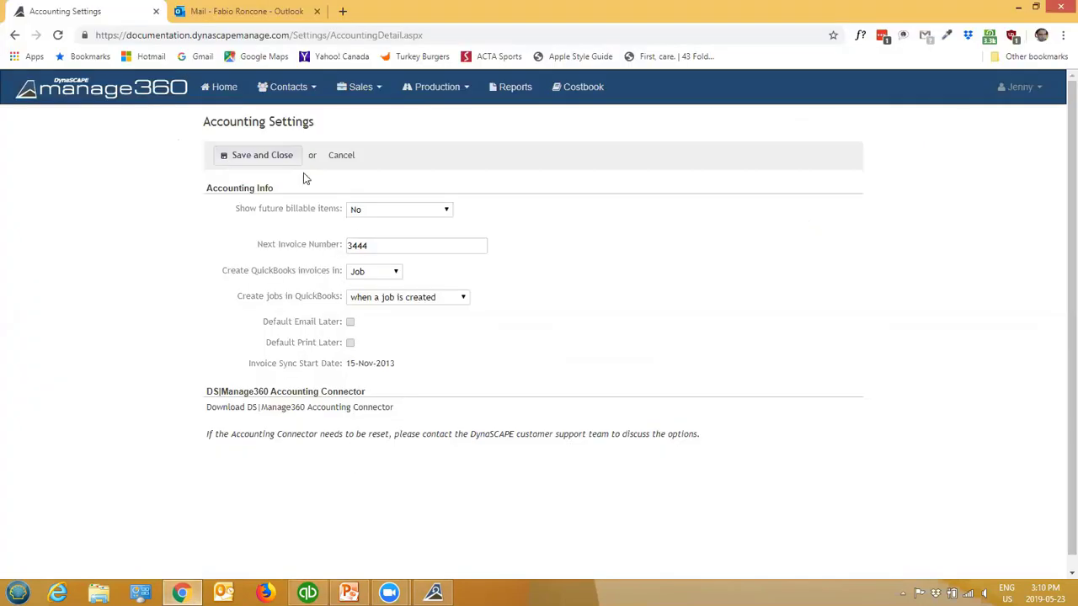
click(434, 91)
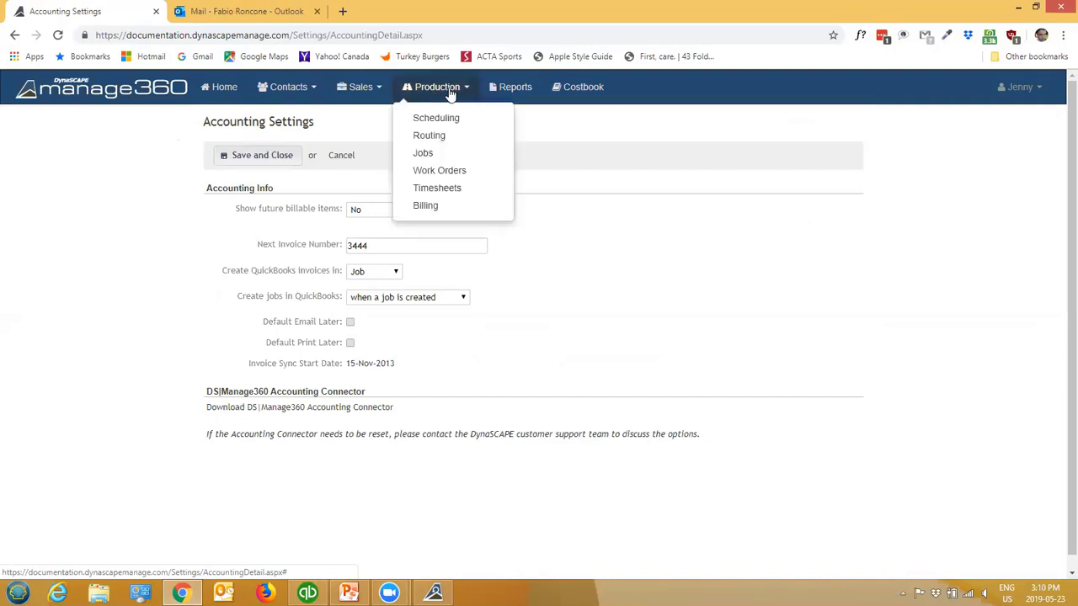
click(447, 212)
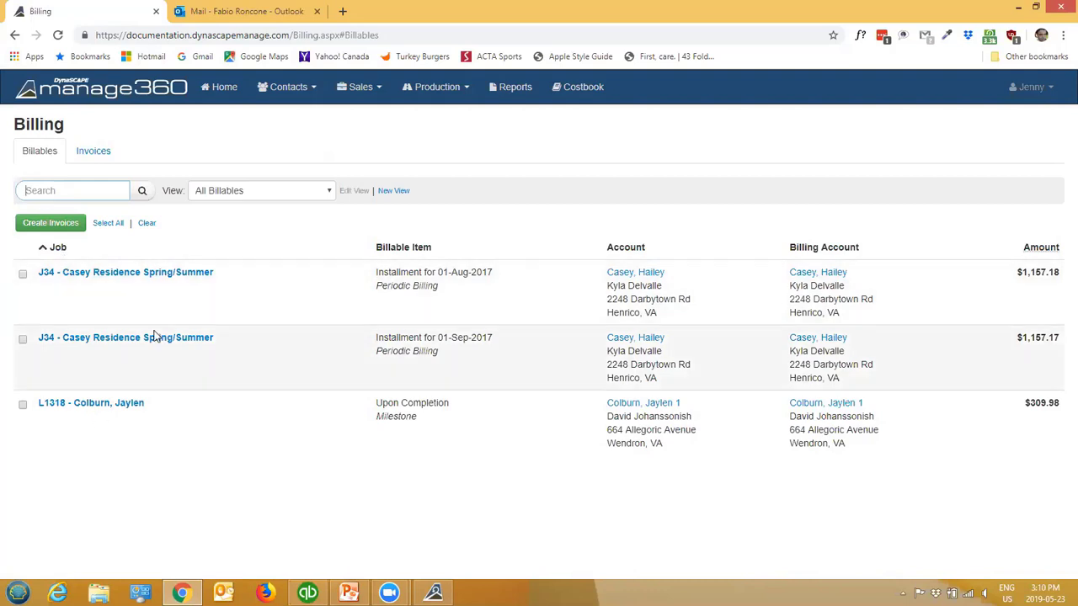
click(307, 193)
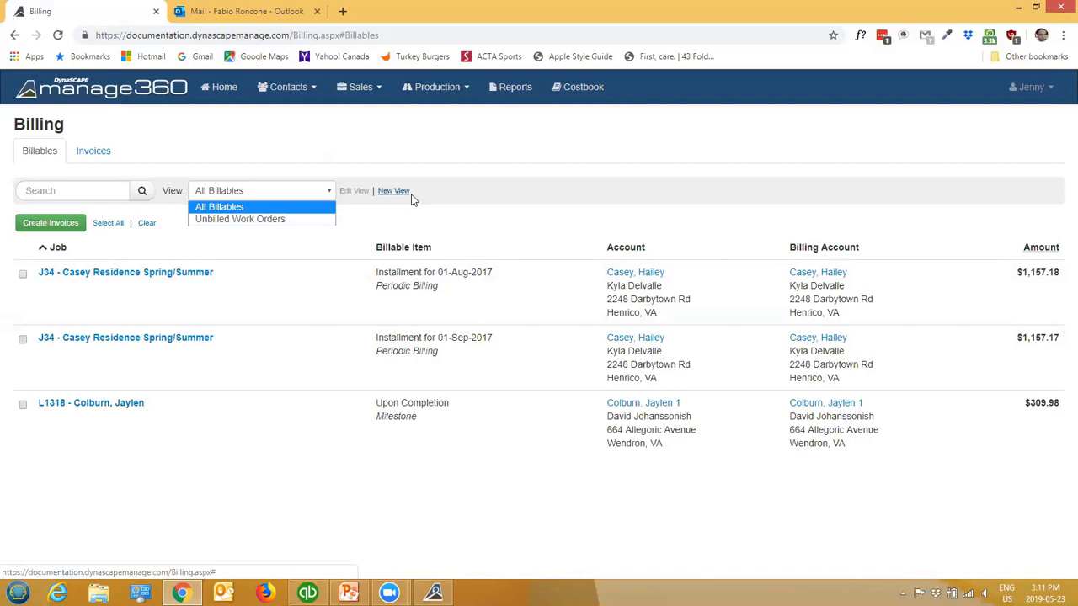
click(434, 210)
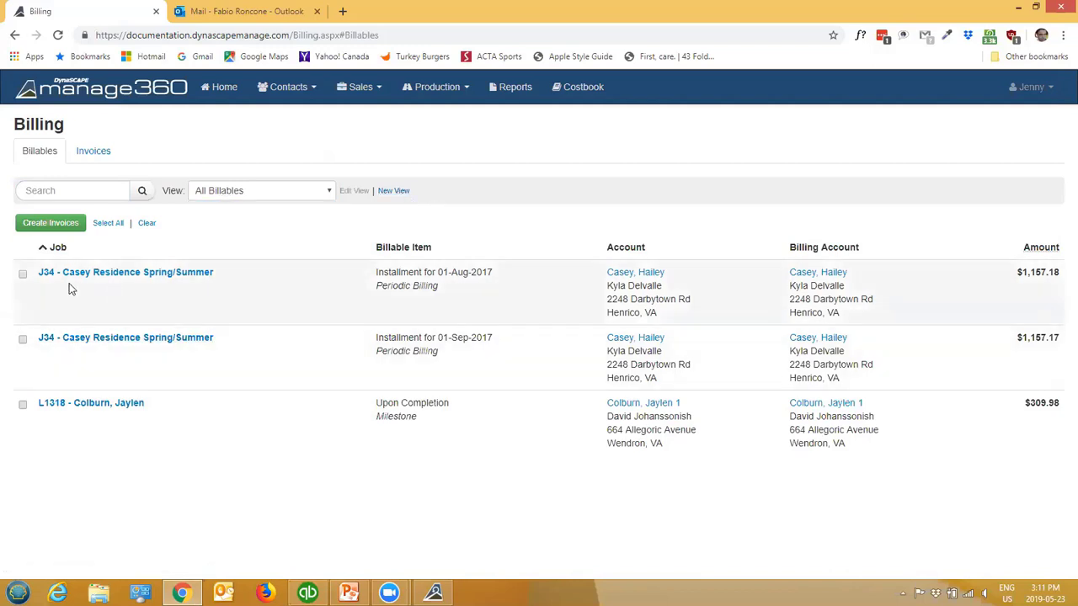
Create an invoice dated 23-May-2019 for only job J34's 01-Aug-2017 installment, keeping completed visits listed
click(22, 273)
click(114, 224)
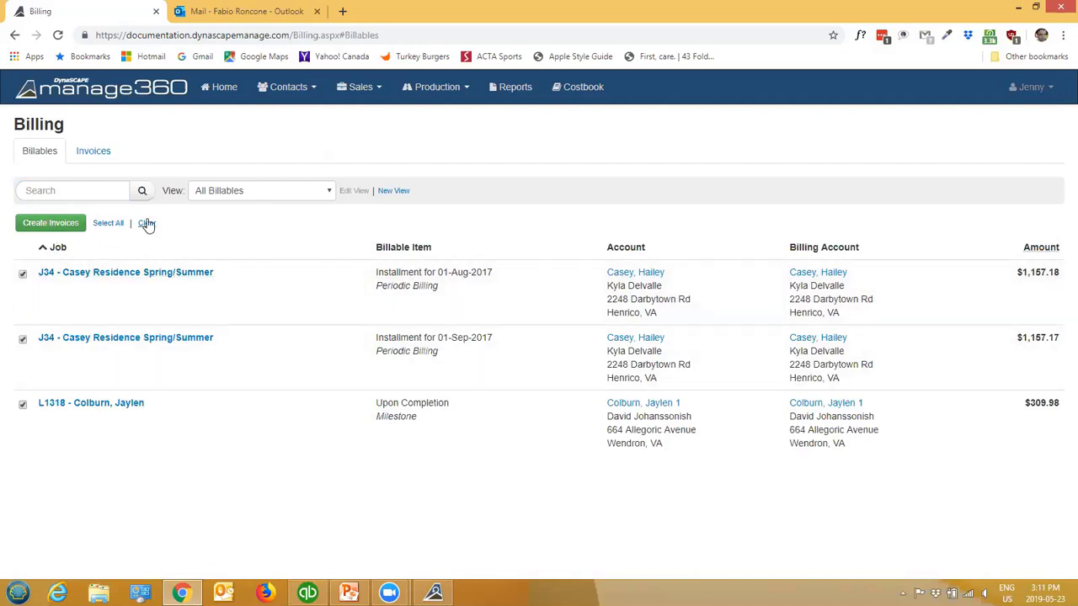
click(147, 222)
click(24, 276)
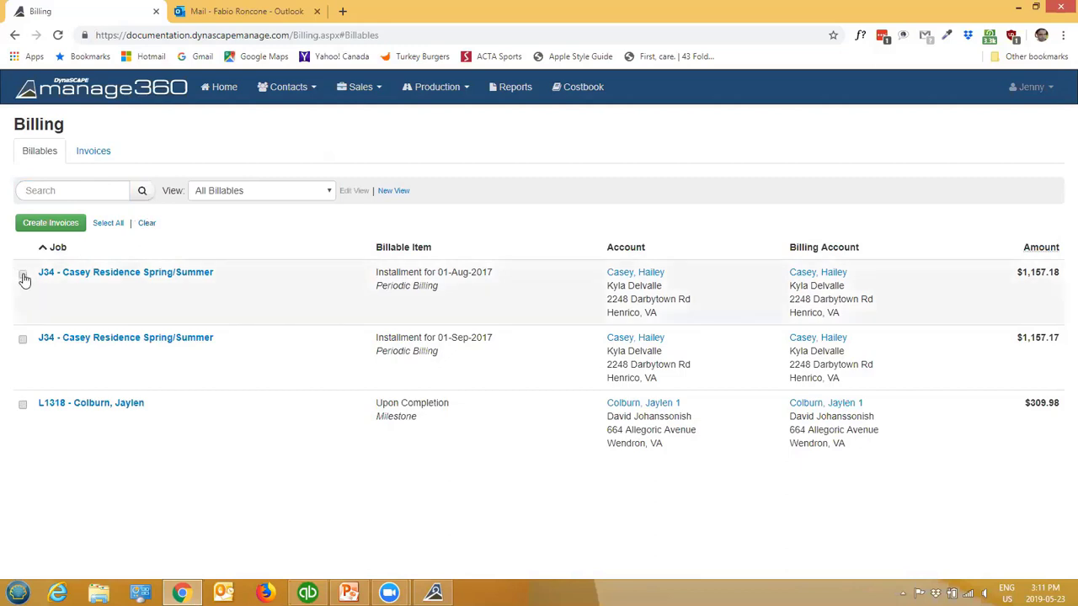
click(53, 224)
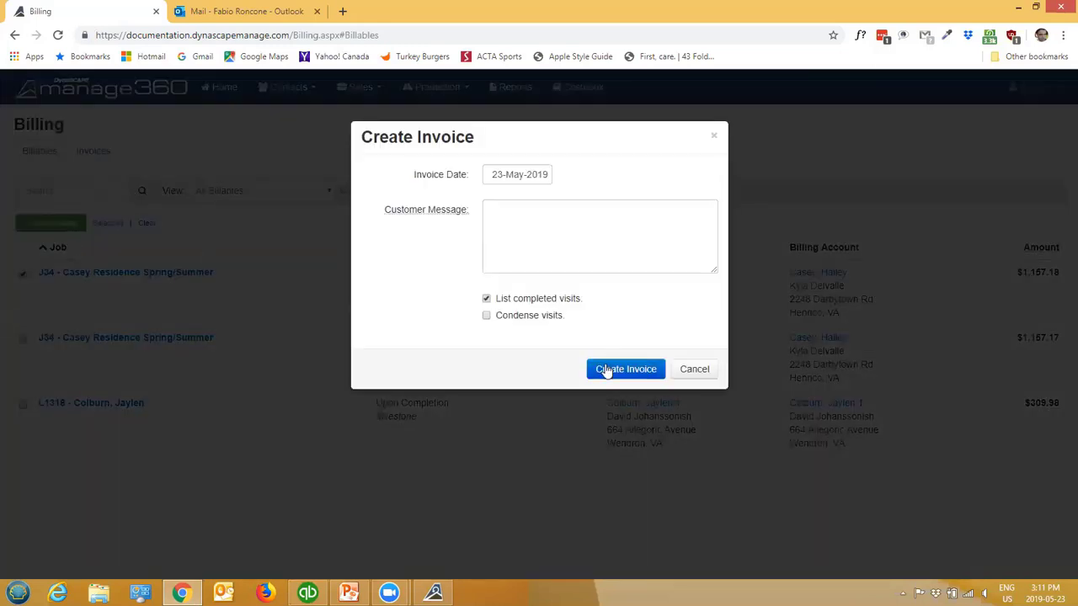
click(613, 372)
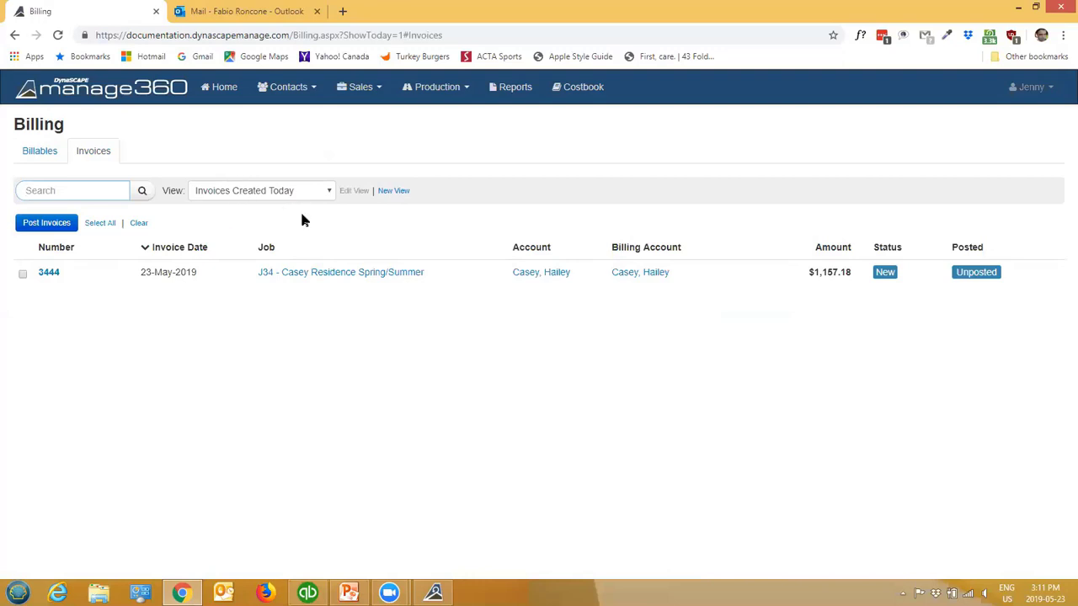
Check the available invoice views and post the new J34 invoice from Invoices Created Today
click(327, 193)
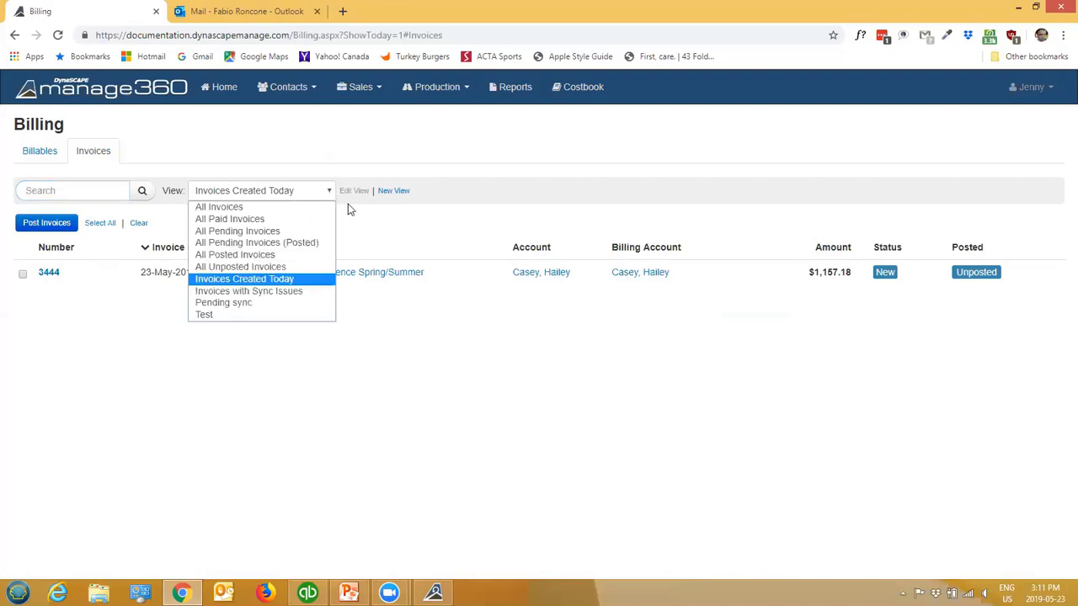
click(348, 206)
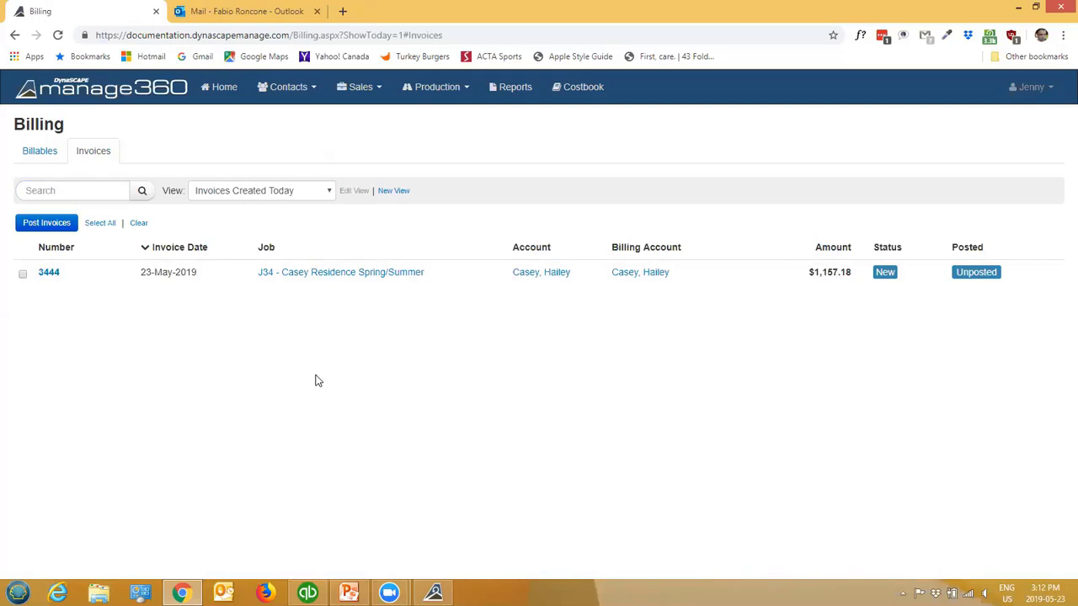
click(47, 223)
click(23, 274)
click(39, 227)
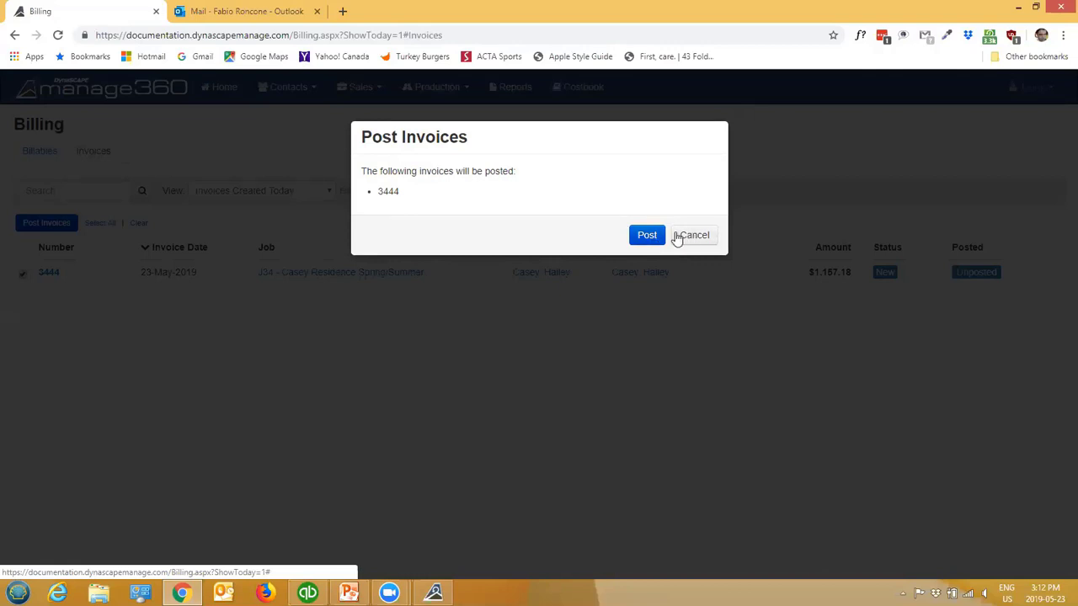
click(647, 236)
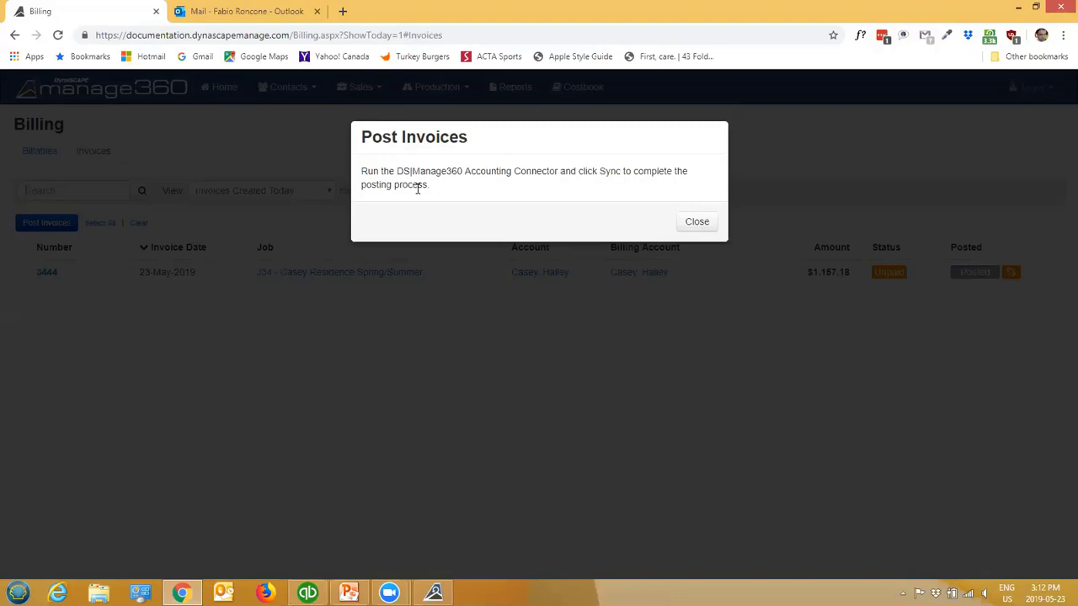
click(699, 223)
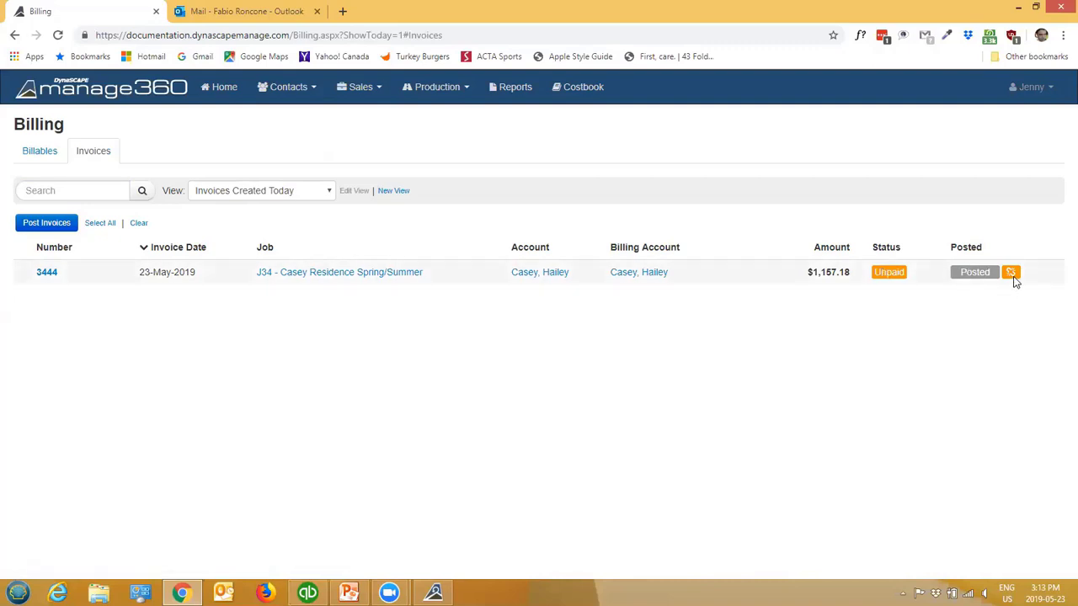
Synchronize through the Accounting Connector, refresh the Manage360 invoice list and check the J34 invoice's sync status
mouse_move(1016, 280)
click(433, 593)
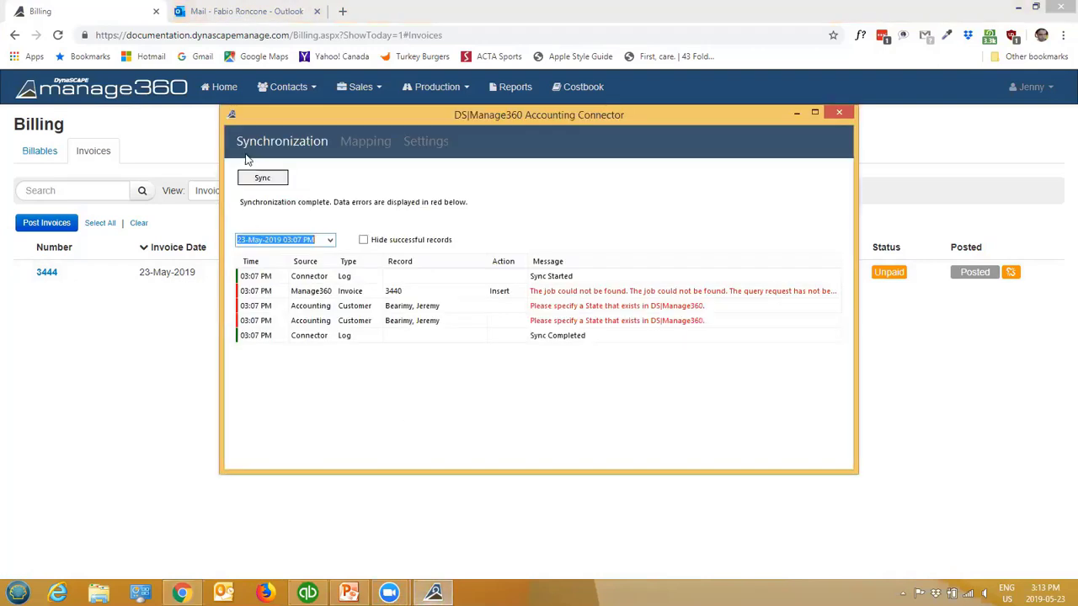
click(262, 178)
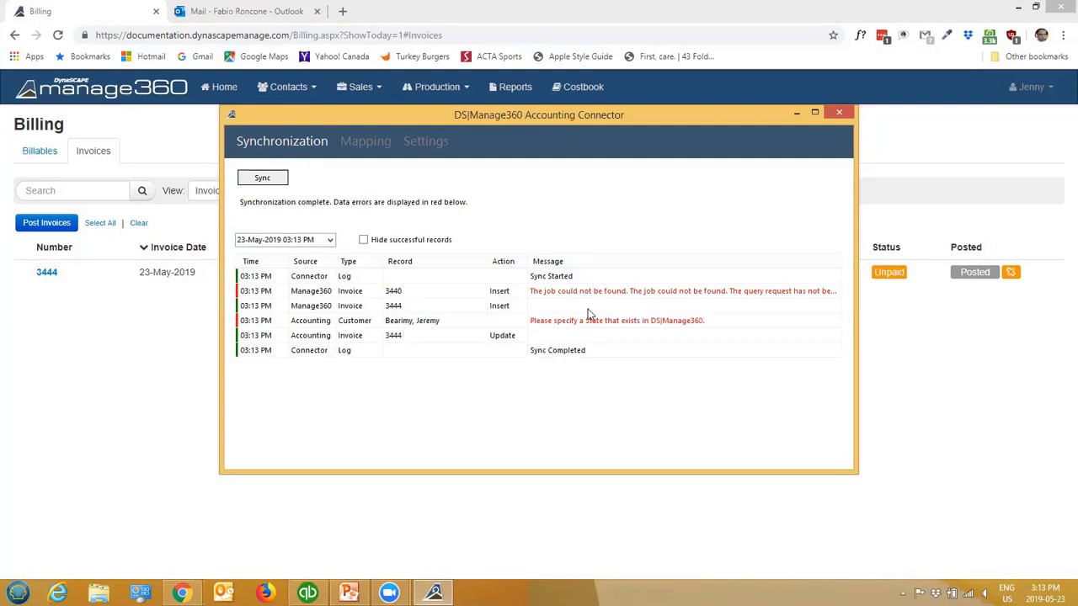
click(121, 384)
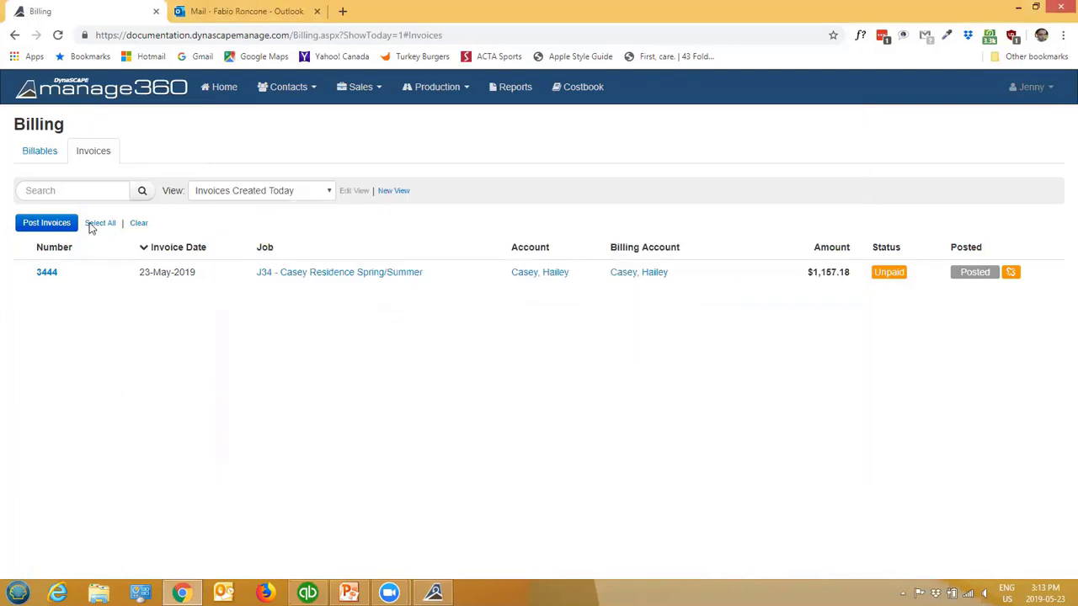
click(57, 35)
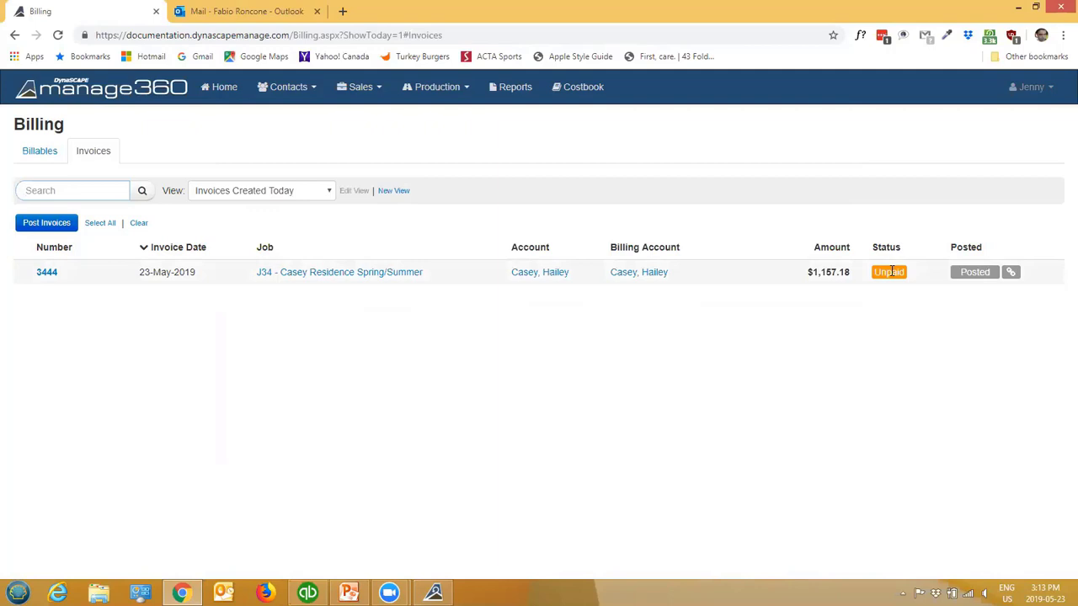
mouse_move(1015, 278)
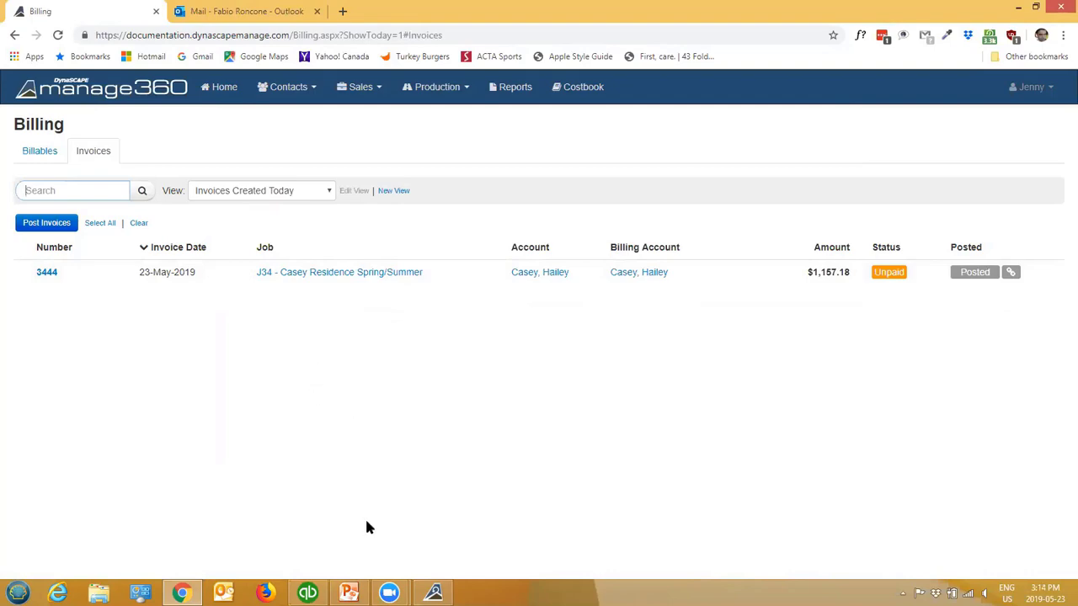
Switch to QuickBooks, search the active customers for "ais" and clear the search
click(307, 593)
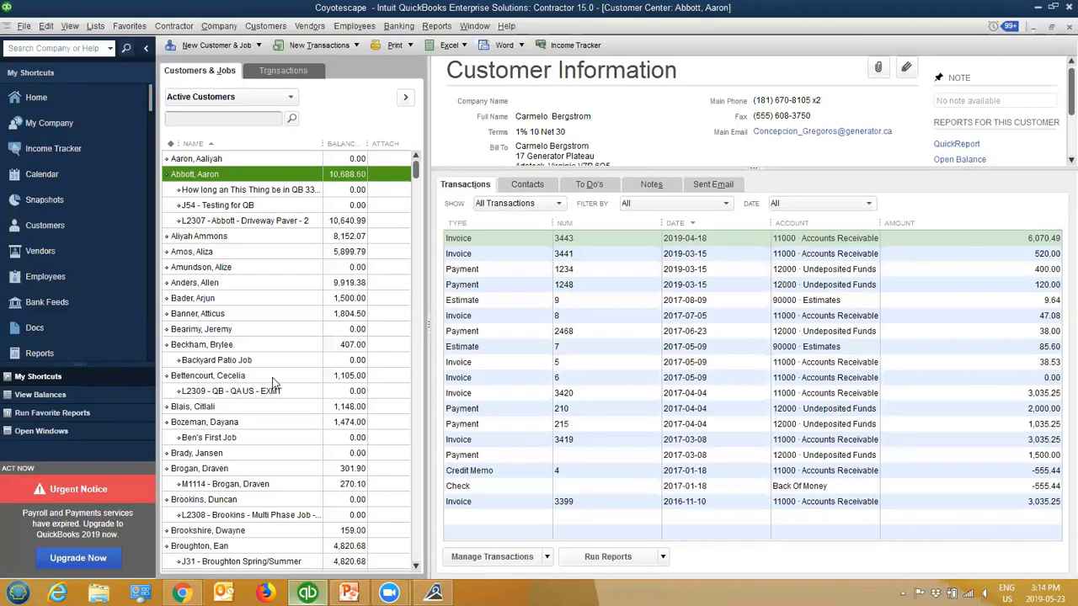
click(230, 117)
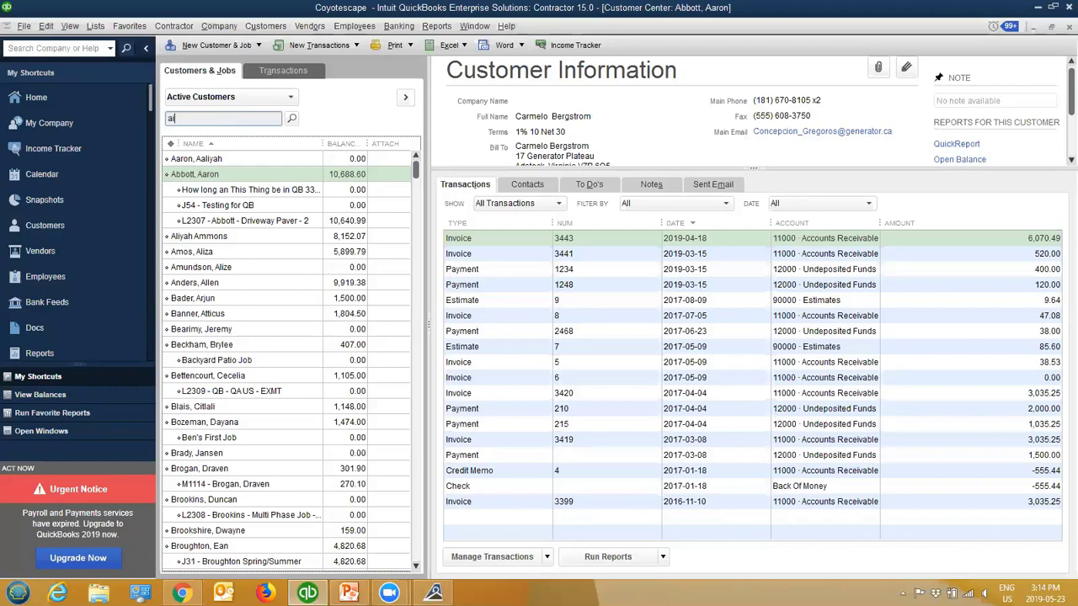
text(ais)
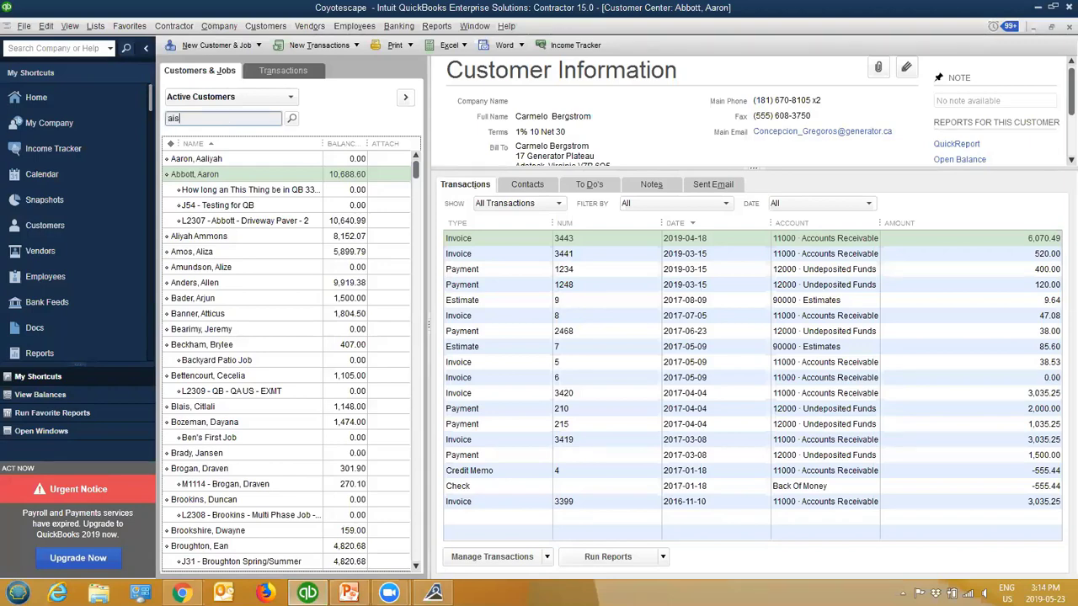
click(290, 118)
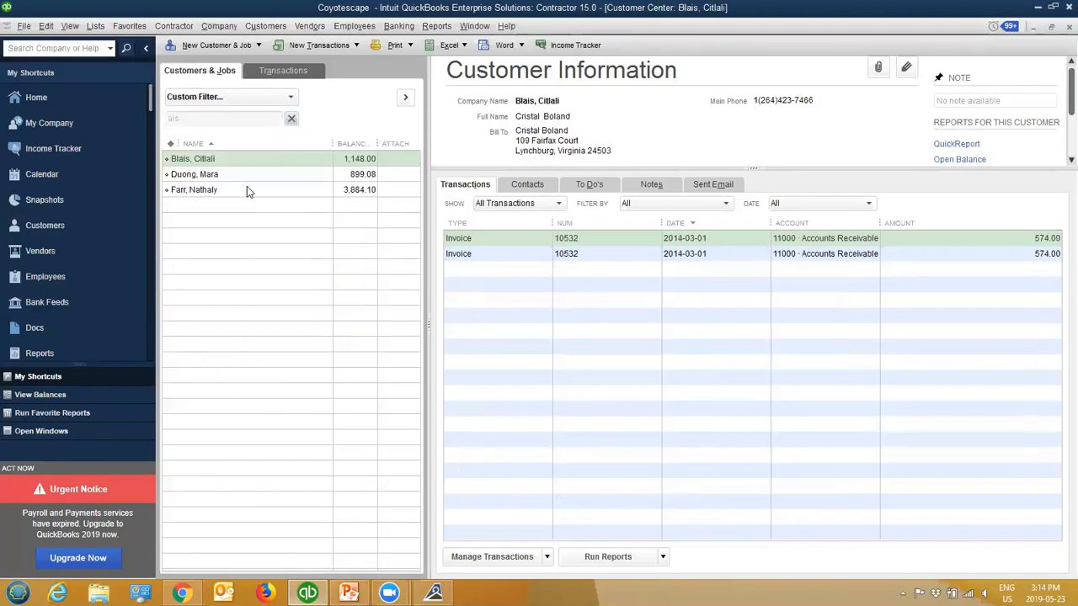
click(291, 119)
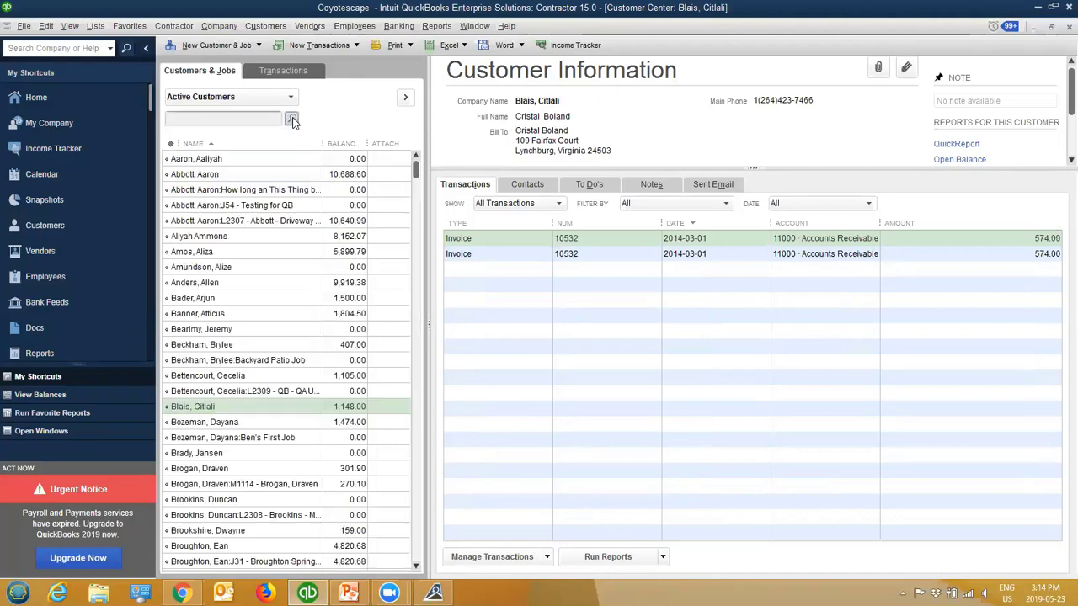
Find the customer who owns job J34 in the QuickBooks list, checking the name against the Manage360 invoice, and view the customer's transactions
scroll(243, 312, down, 7)
scroll(244, 330, down, 8)
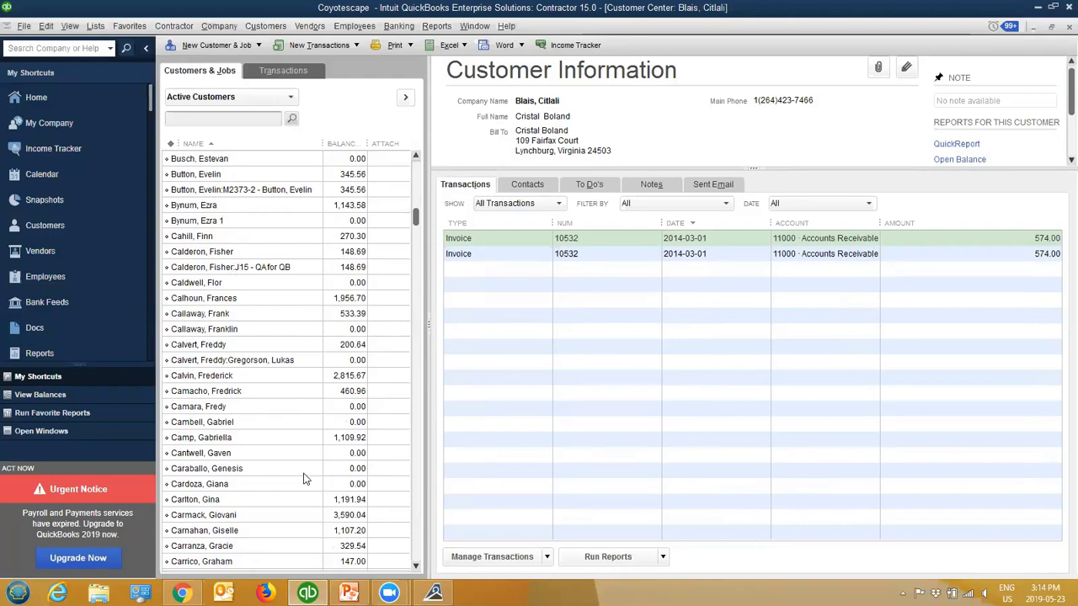
click(181, 593)
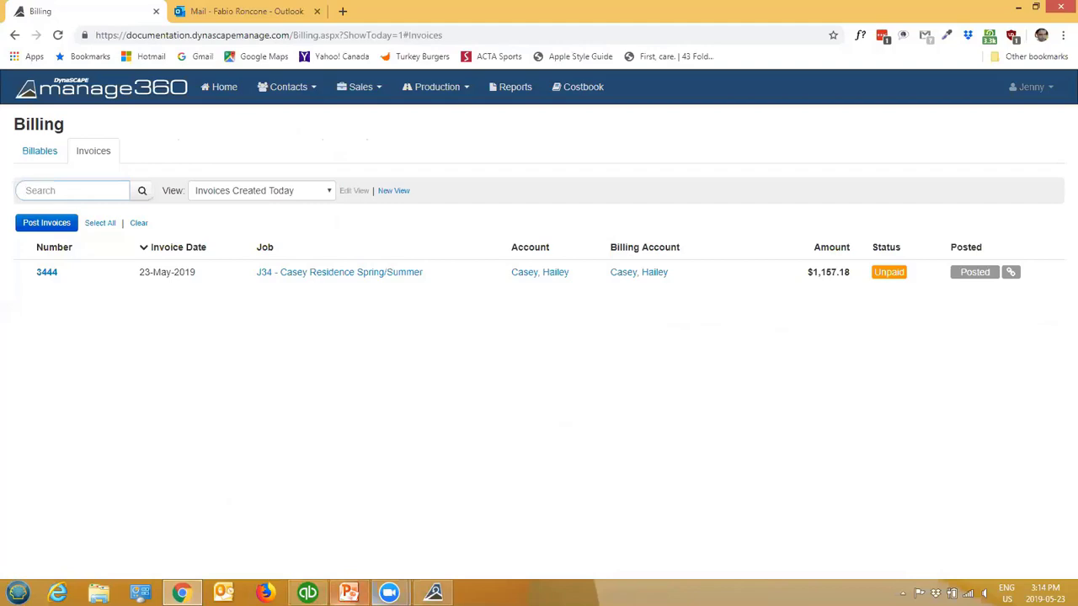
click(314, 596)
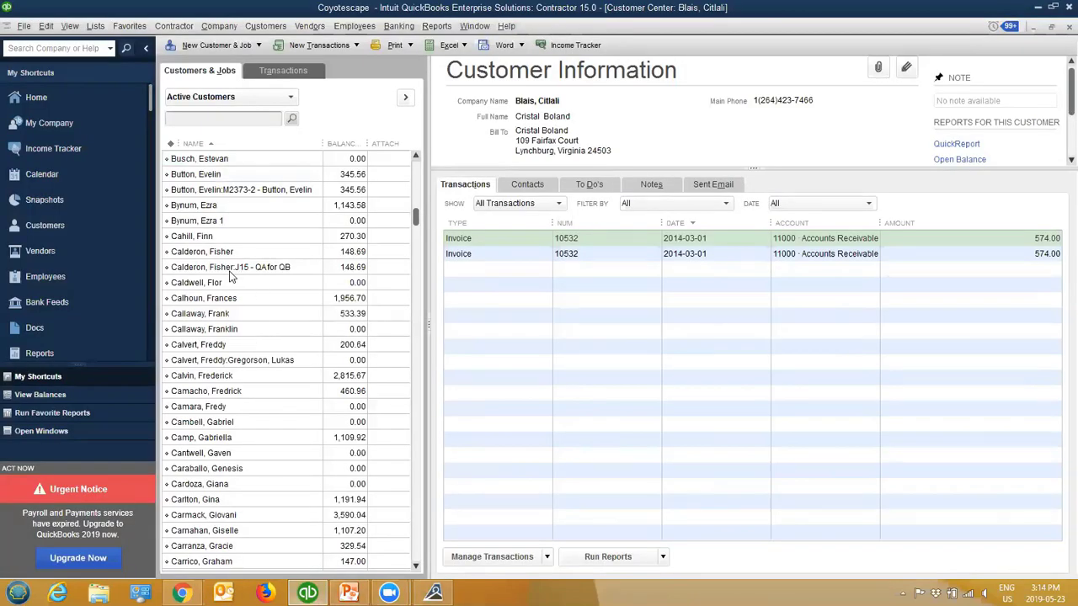
scroll(212, 451, down, 4)
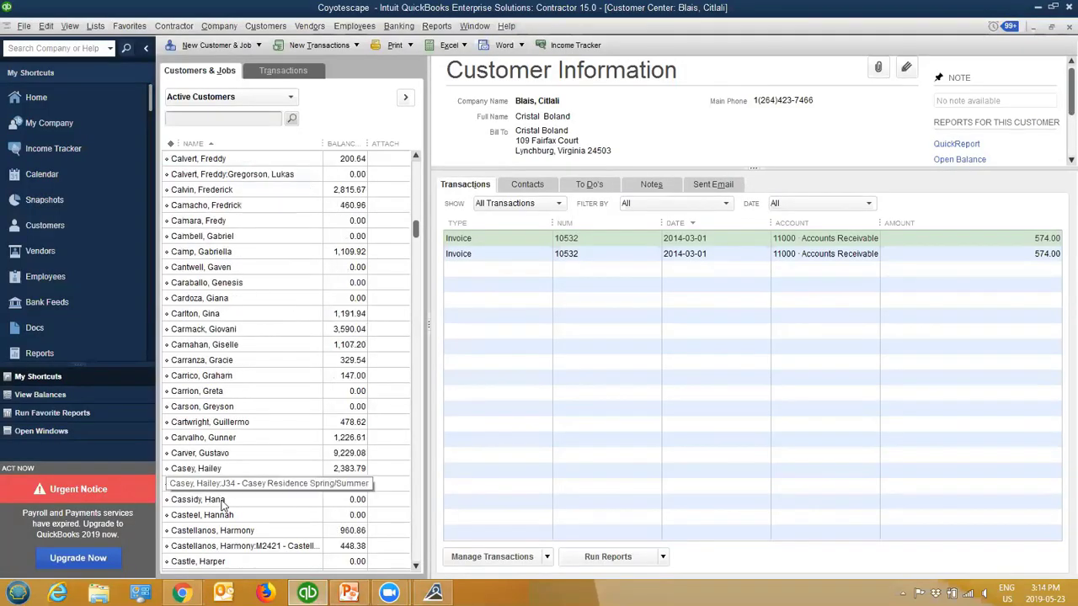
click(209, 469)
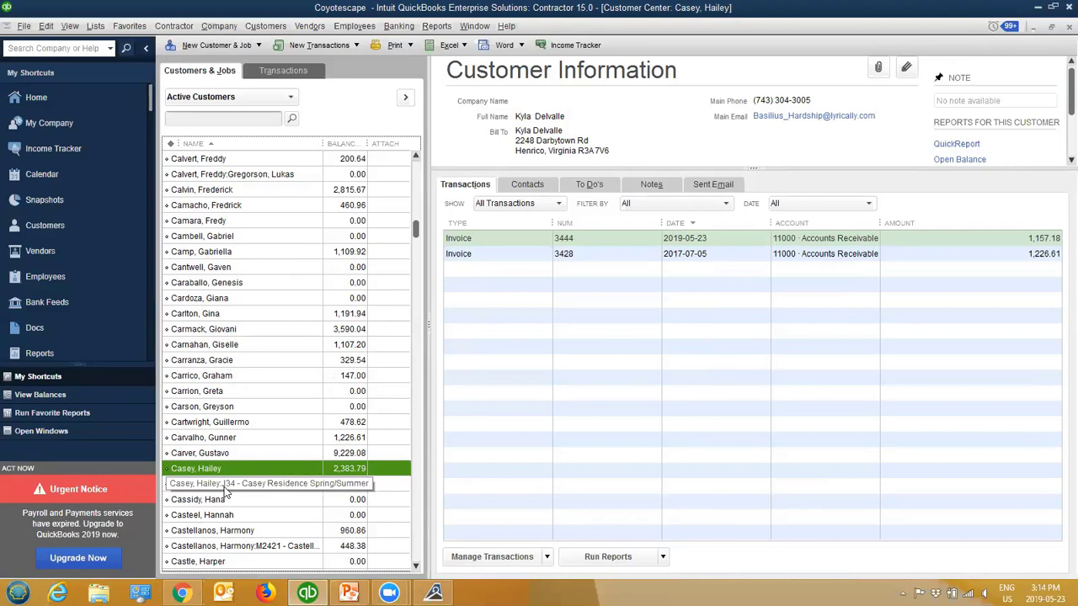
Return the customer list to Hierarchical View and show the transactions of job J34 under its customer
right_click(245, 406)
click(278, 370)
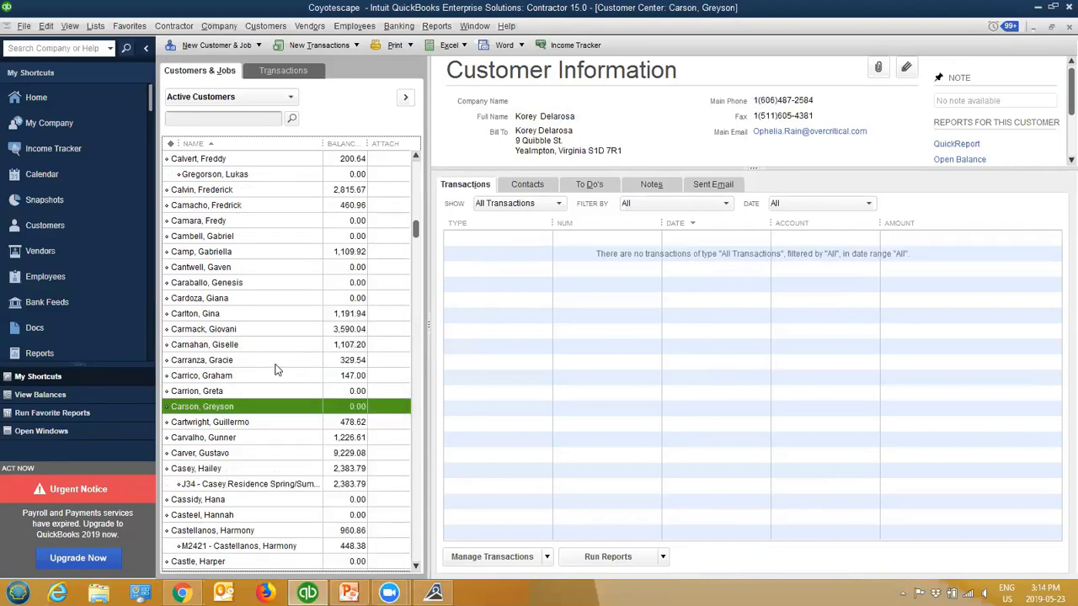
scroll(238, 390, down, 2)
click(226, 377)
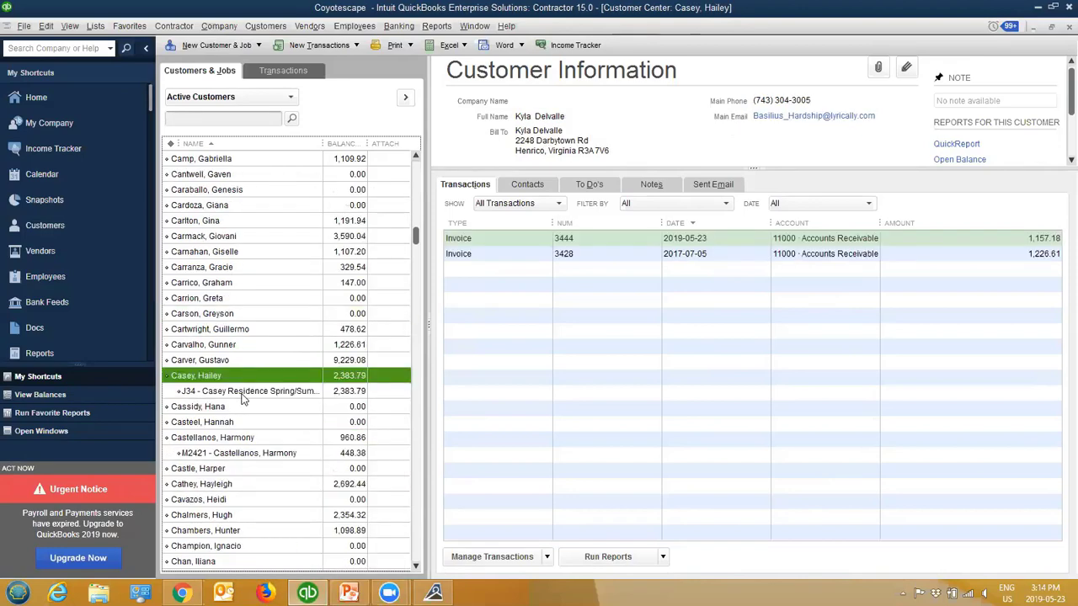
click(242, 392)
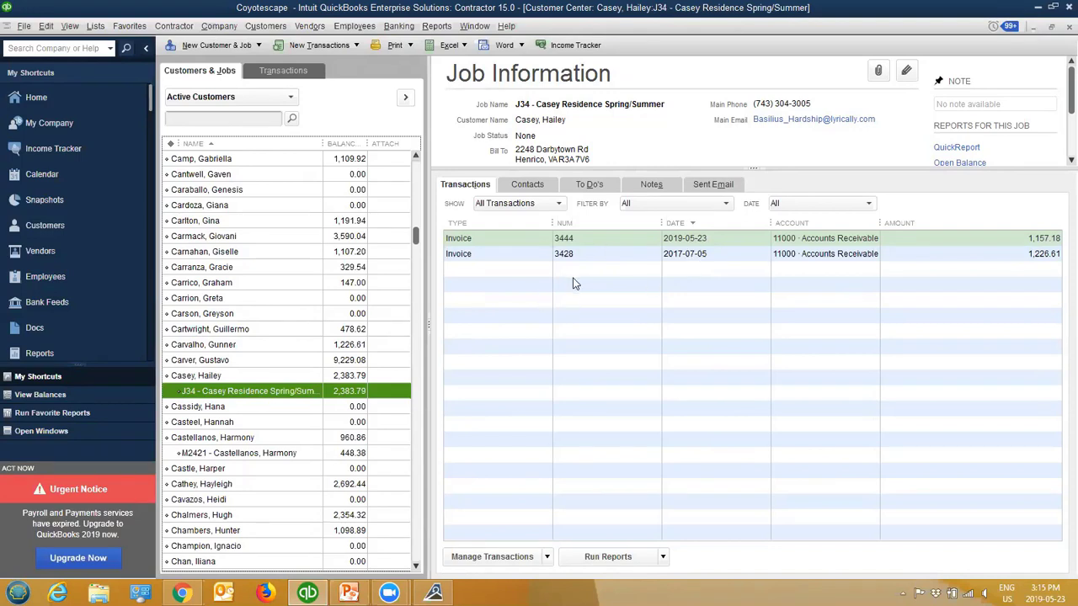
Open job J34's invoice dated 2019-05-23 and examine its First Service line and the description "Installment for 01-Aug-2017"
double_click(602, 239)
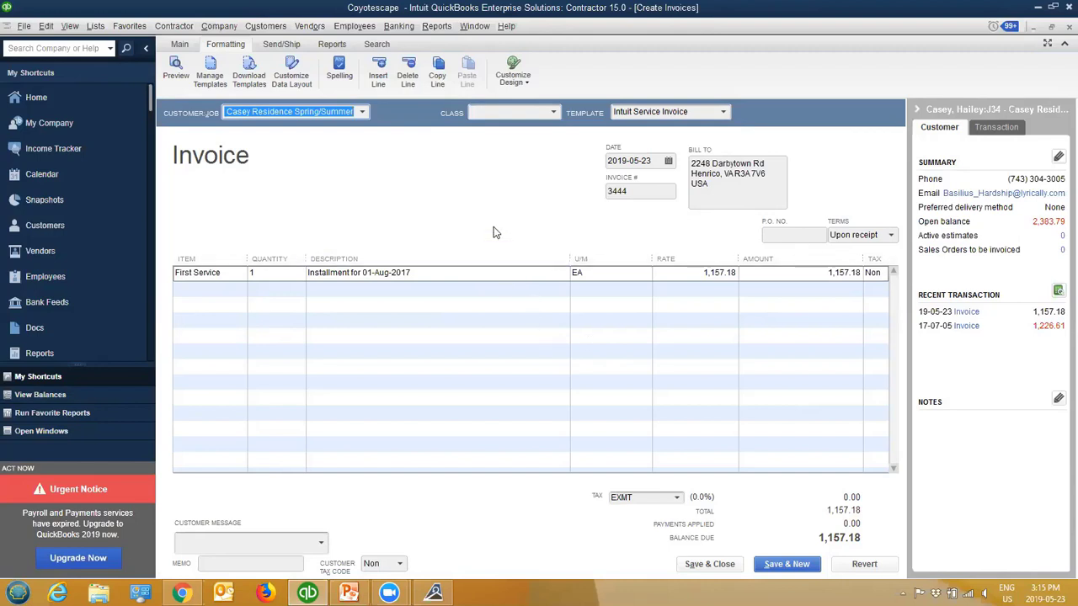
click(463, 272)
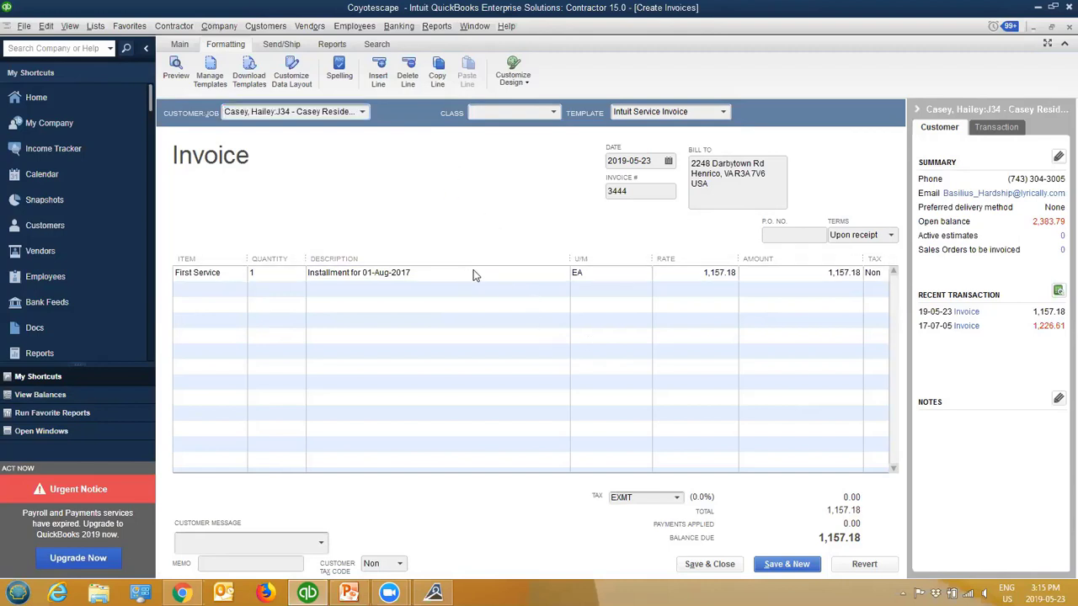
right_click(474, 270)
click(502, 213)
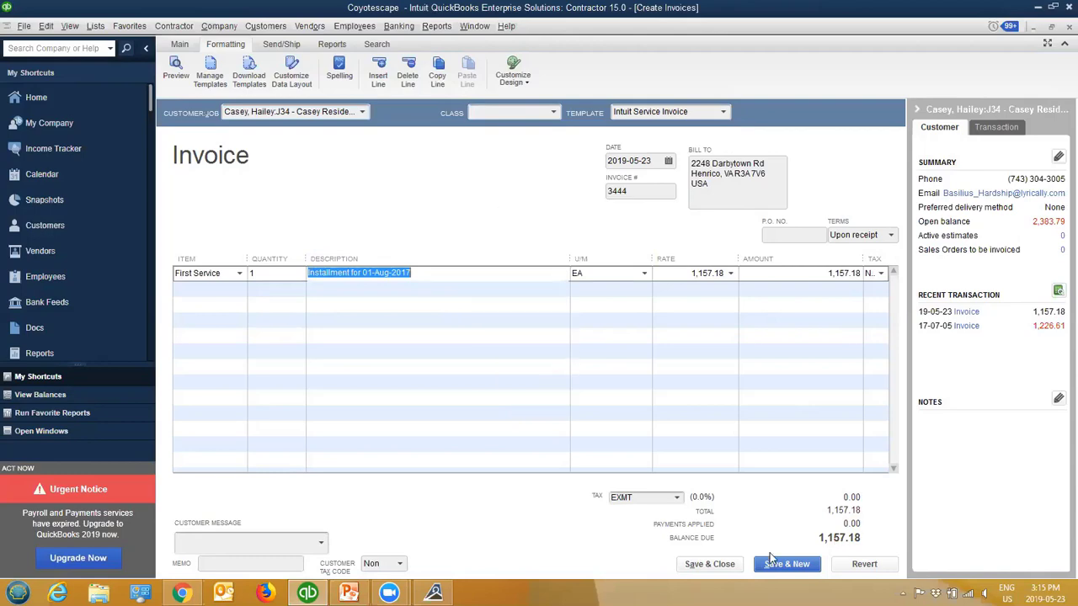
Close the invoice and begin a customer payment for job J34, paid by check with check number 1233
click(724, 564)
right_click(588, 242)
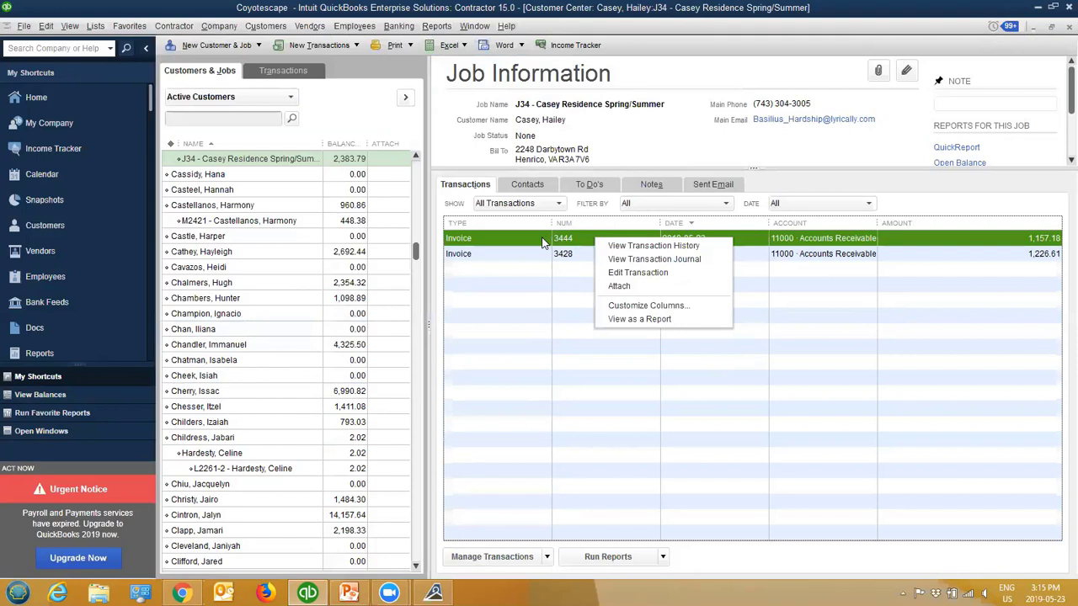
click(540, 551)
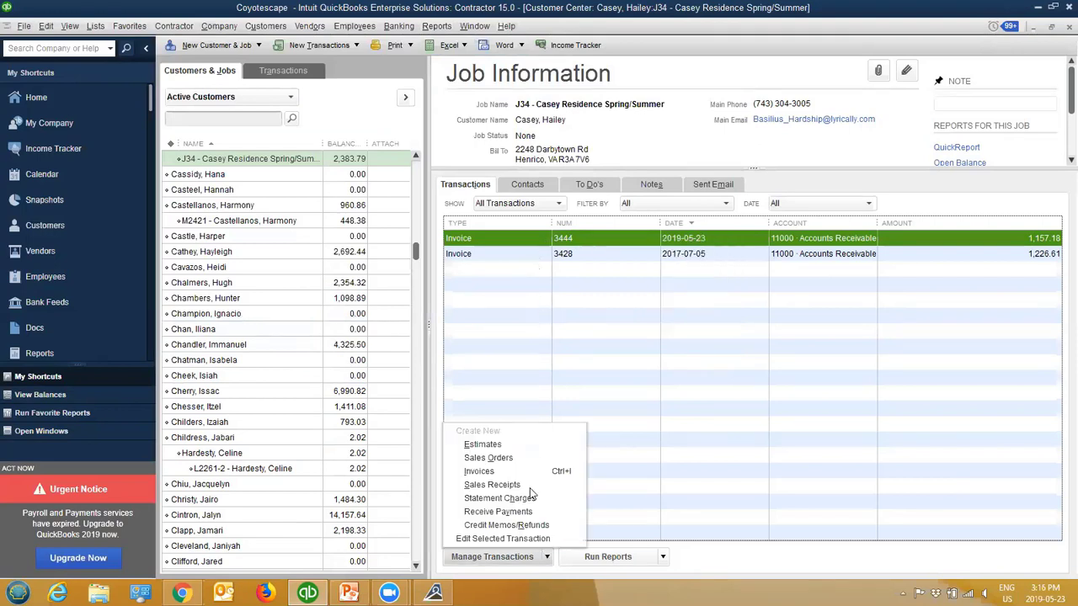
click(529, 499)
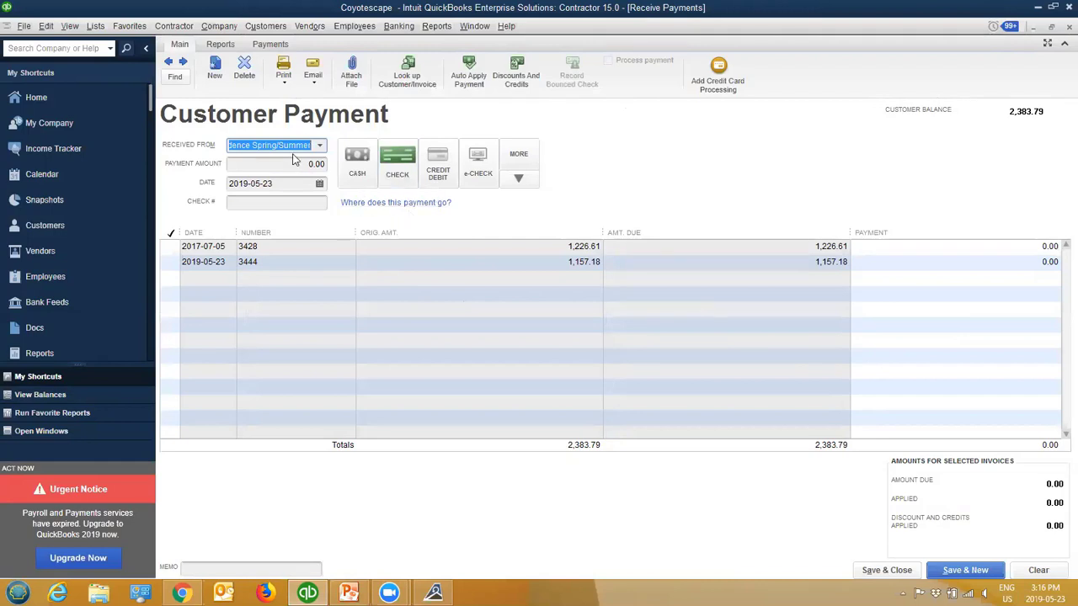
click(390, 164)
click(299, 203)
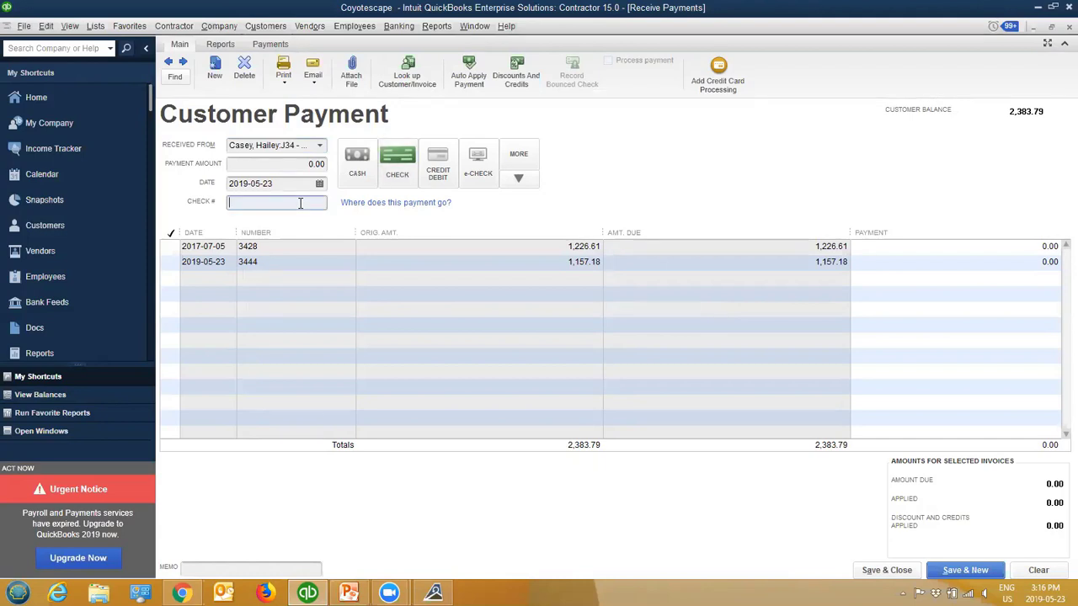
text(1233)
Set the payment amount to 1500, then save and close the customer payment
click(331, 165)
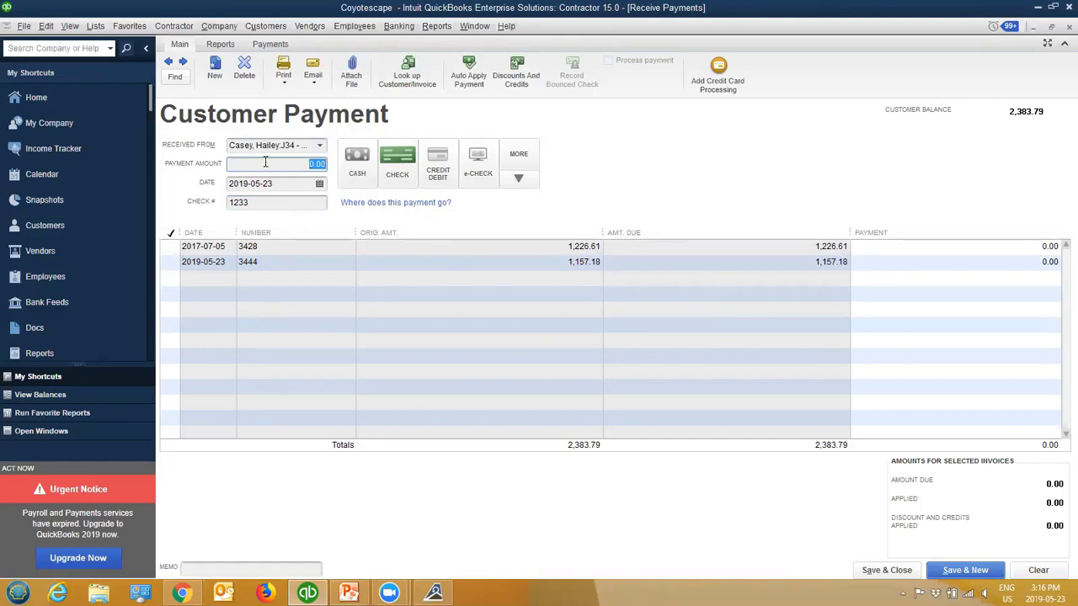
text(1500)
key(Tab)
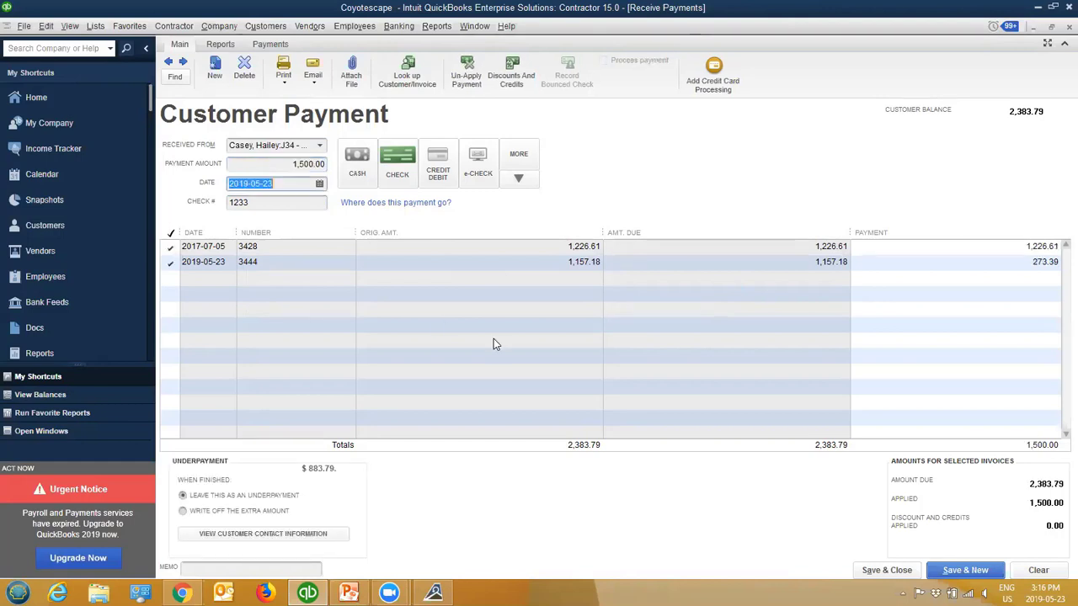
click(899, 571)
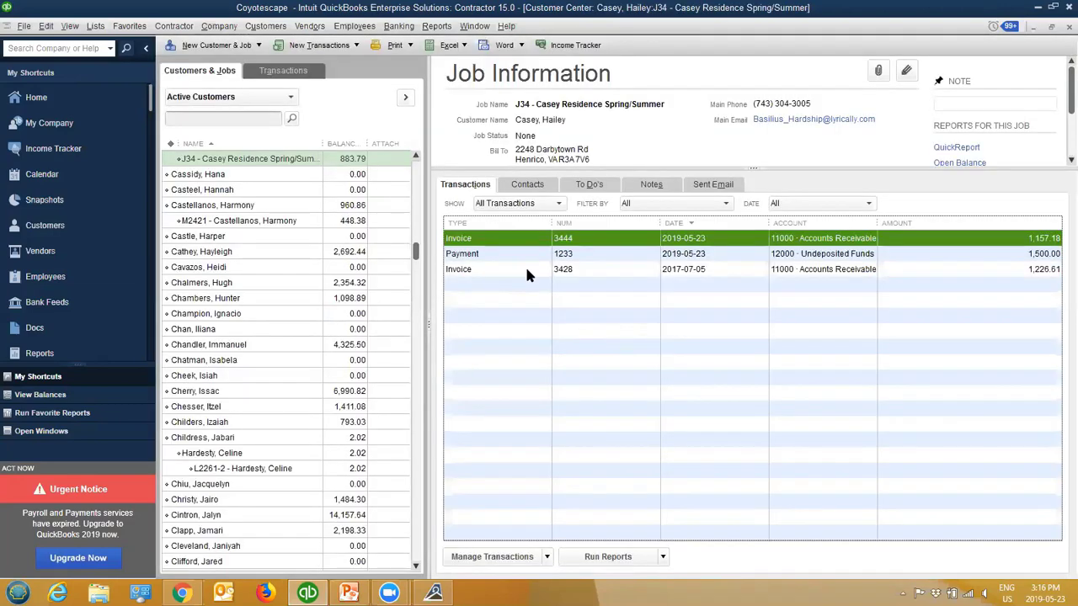
Open job J34's invoices dated 2017-07-05 and 2019-05-23 in turn and check the payments applied and balance due
double_click(459, 270)
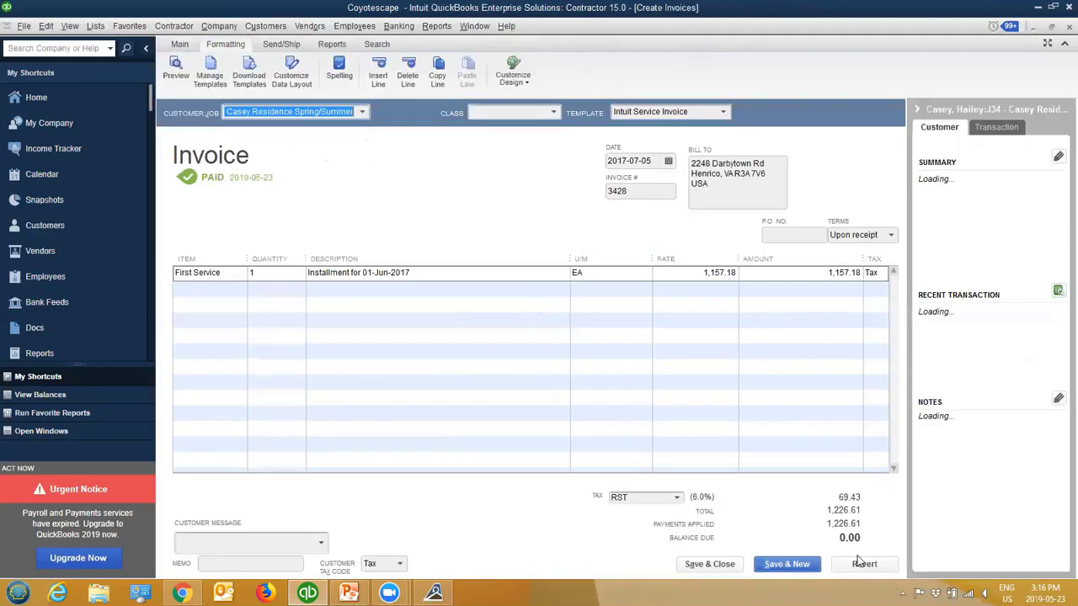
click(701, 565)
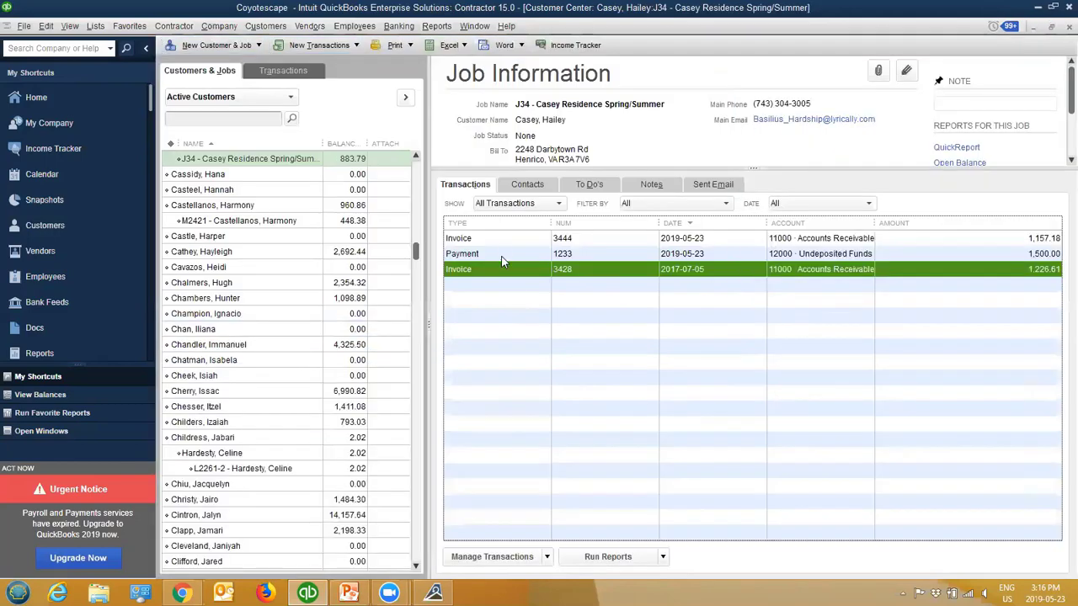
double_click(501, 238)
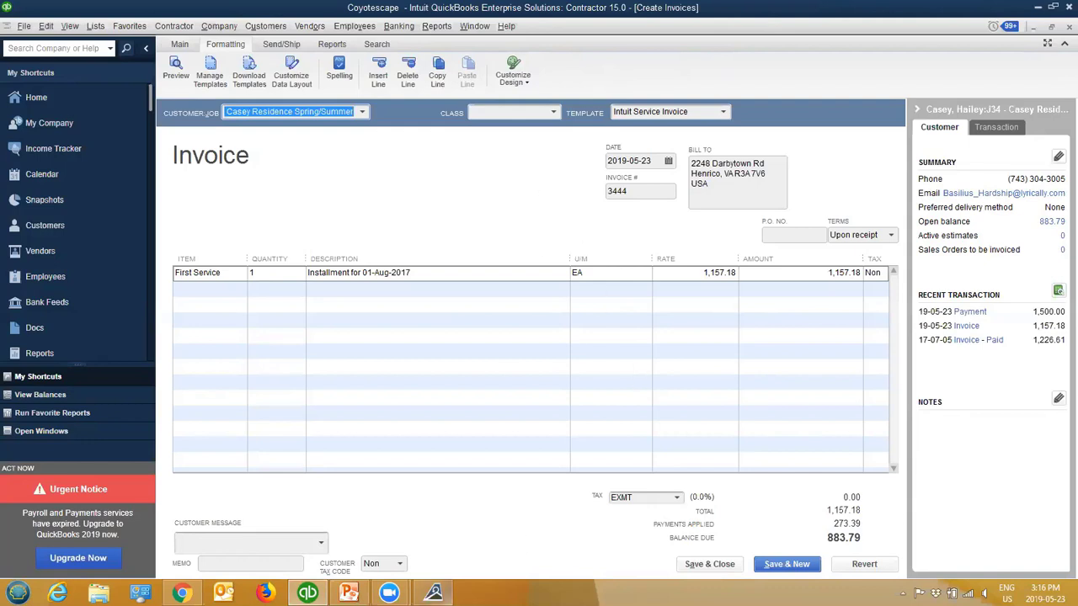
Run a synchronization in the Accounting Connector and refresh the Manage360 list of invoices created today
click(436, 591)
click(270, 180)
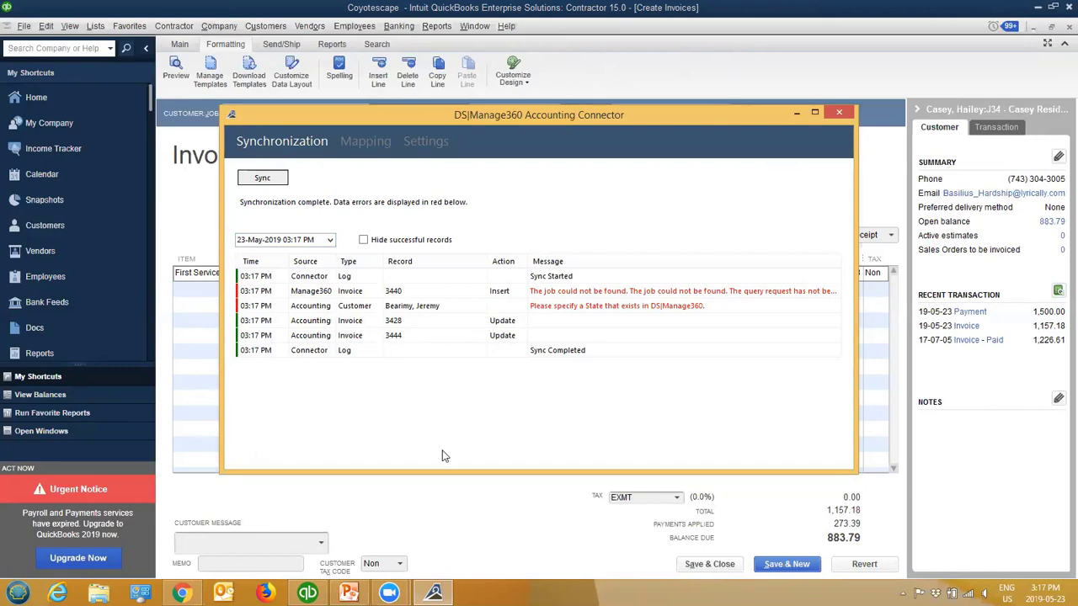
click(180, 593)
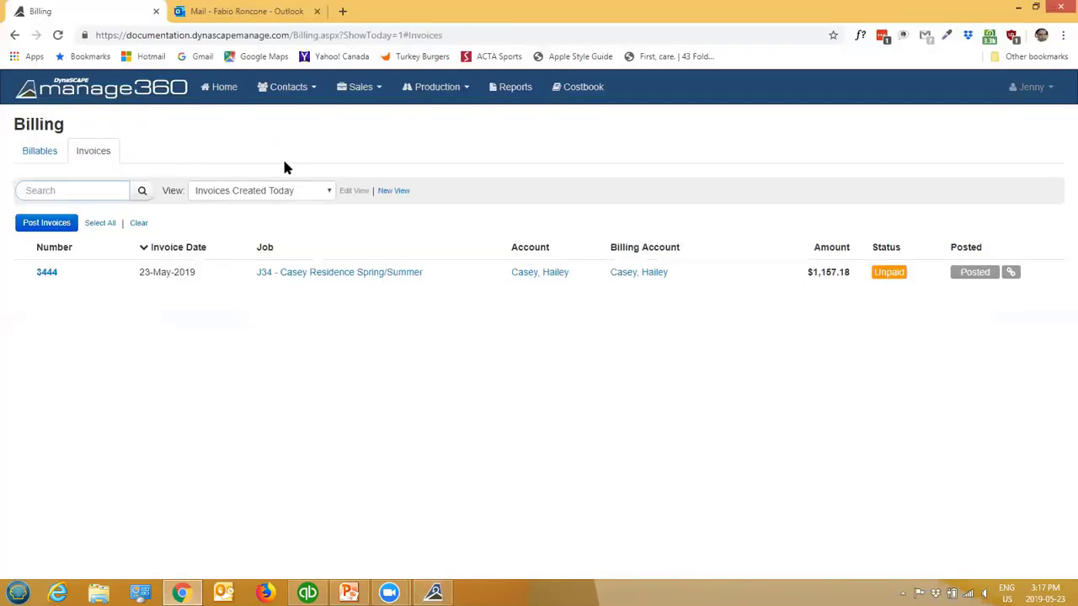
click(57, 35)
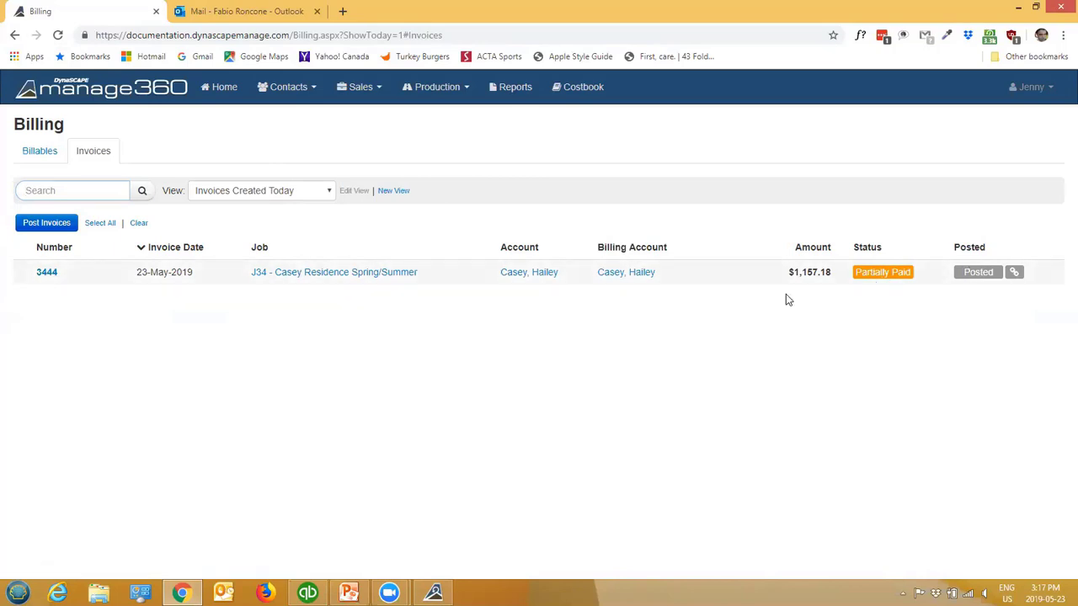
Open job J34 in a separate browser tab and examine the payment status of its invoices under Billing
middle_click(384, 278)
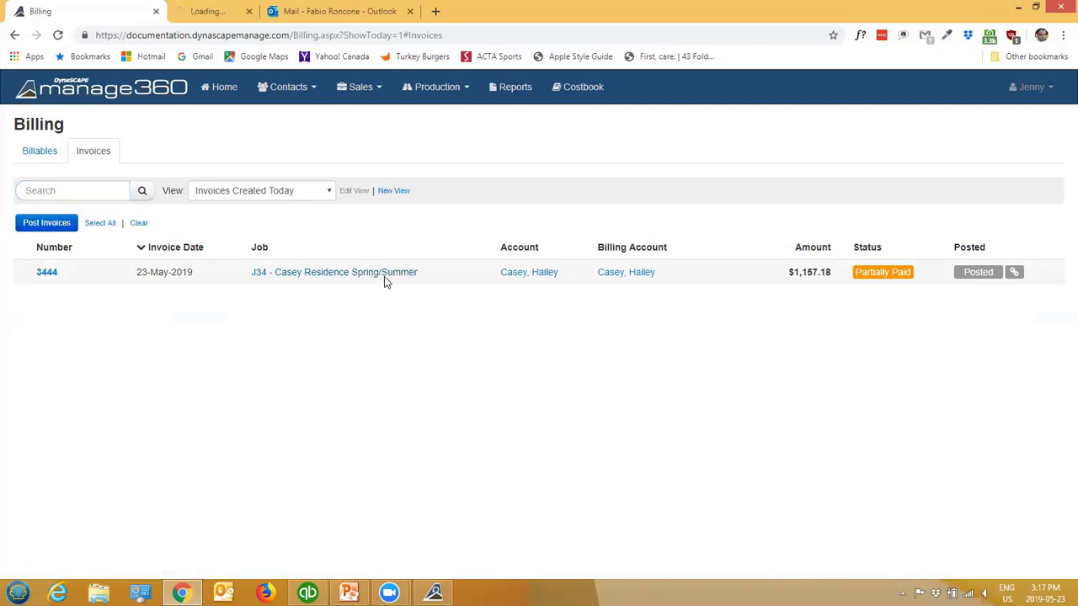
click(238, 12)
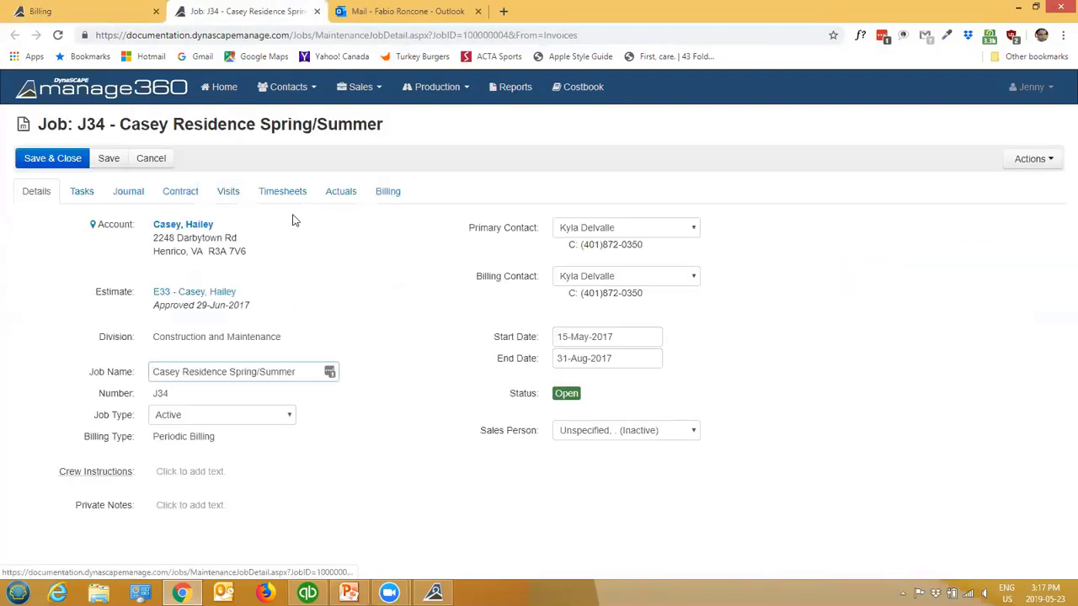
click(386, 195)
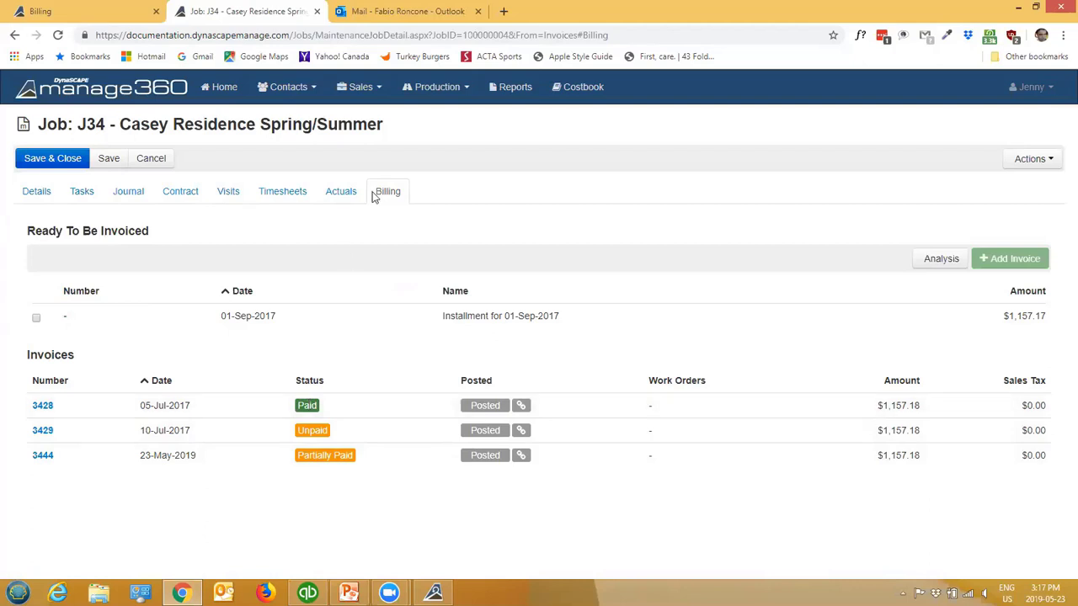
Return to the Billing page, show Invoices with Sync Issues and read the sync error on job J22's invoice
click(102, 10)
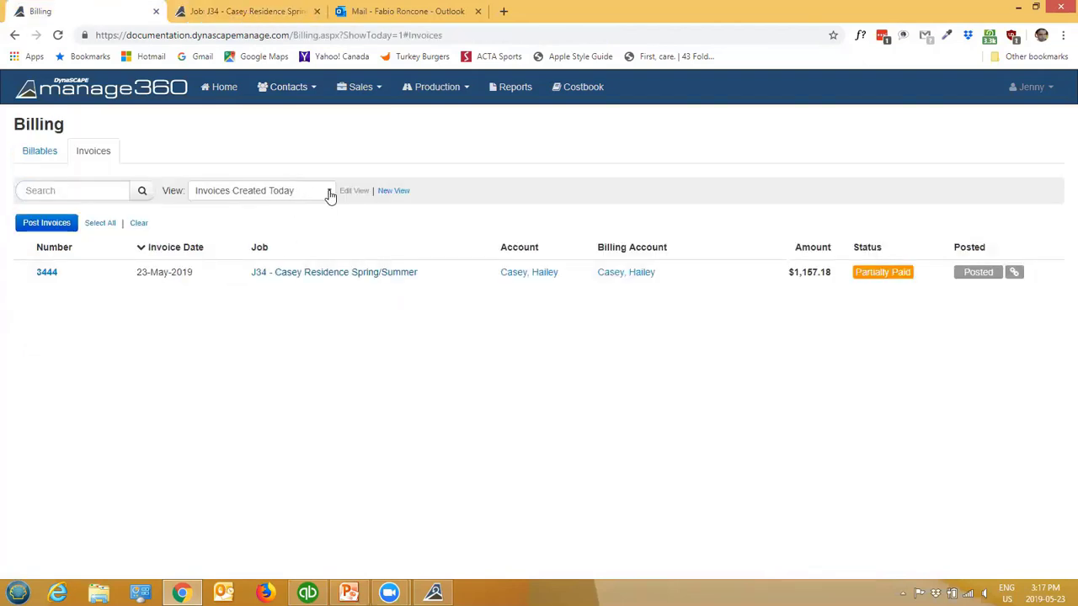
click(327, 193)
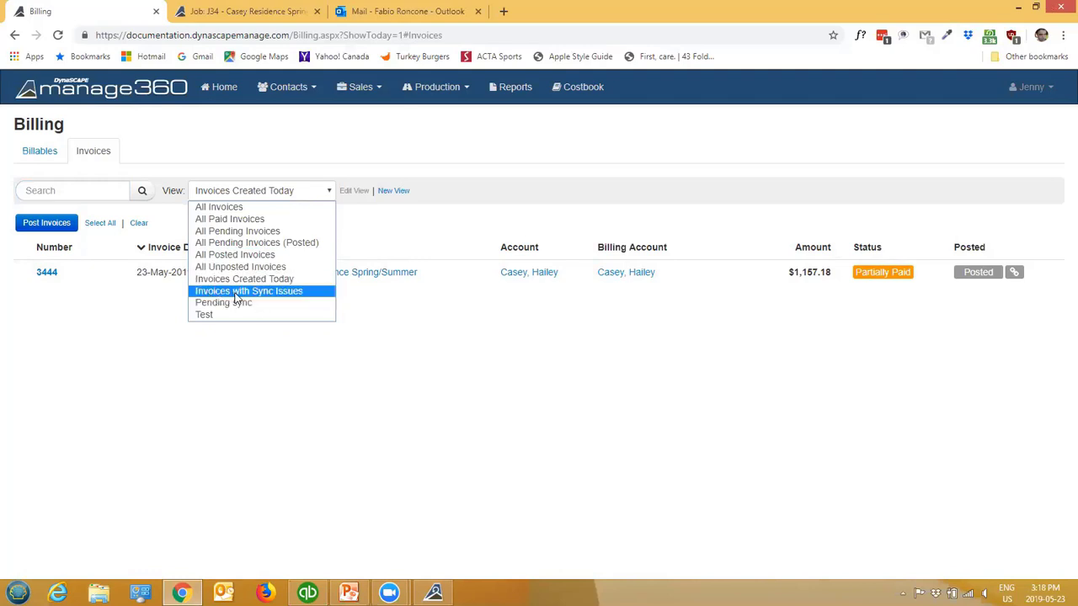
click(263, 291)
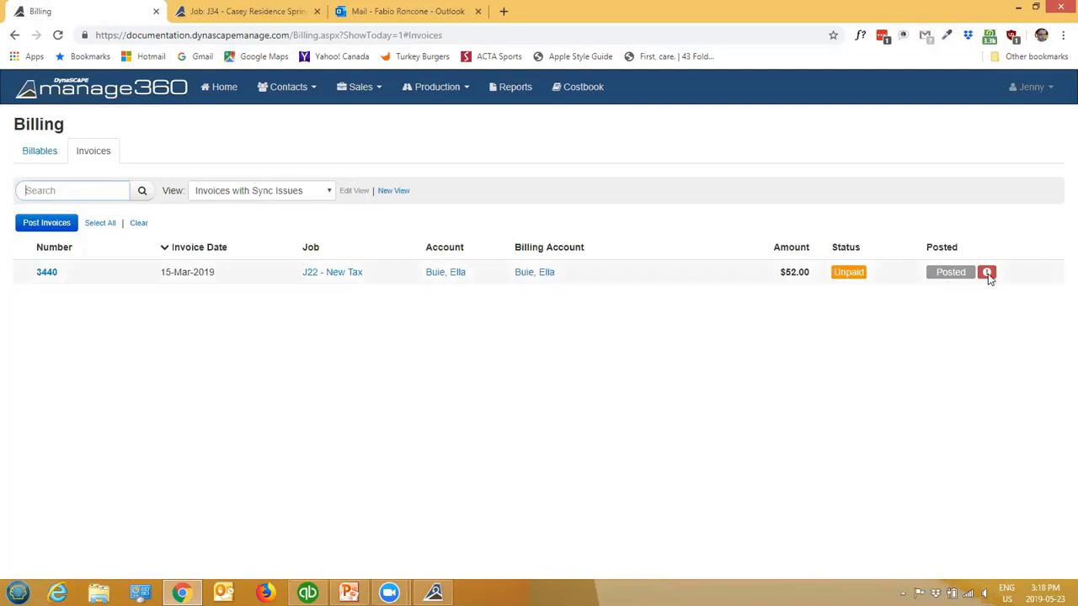
mouse_move(989, 274)
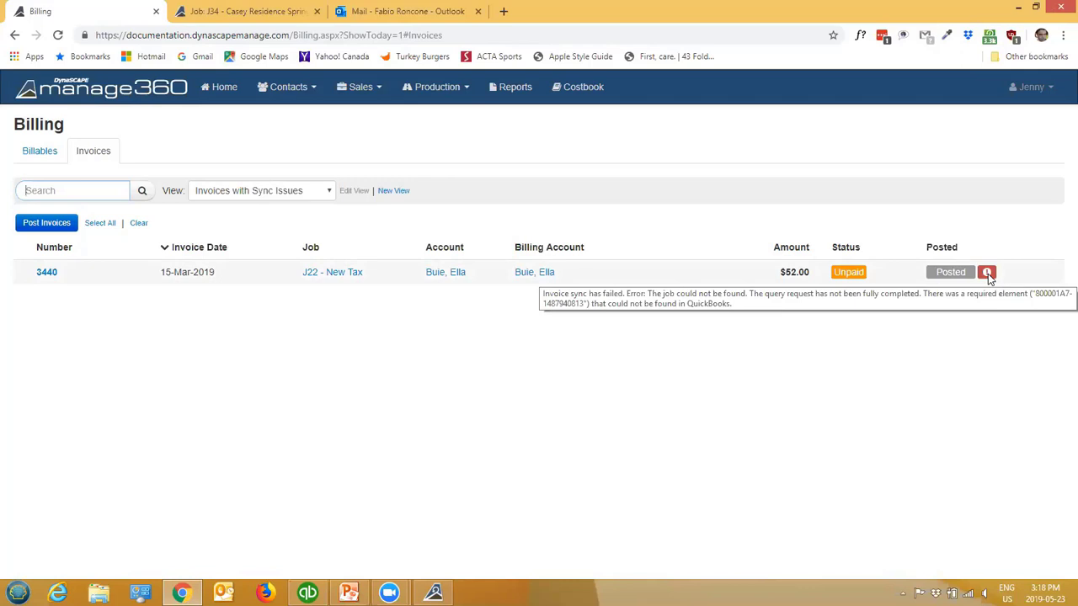
Show All Posted Invoices and examine the posting indicators, including the sync error flagged on job J22's invoice
click(313, 192)
click(303, 255)
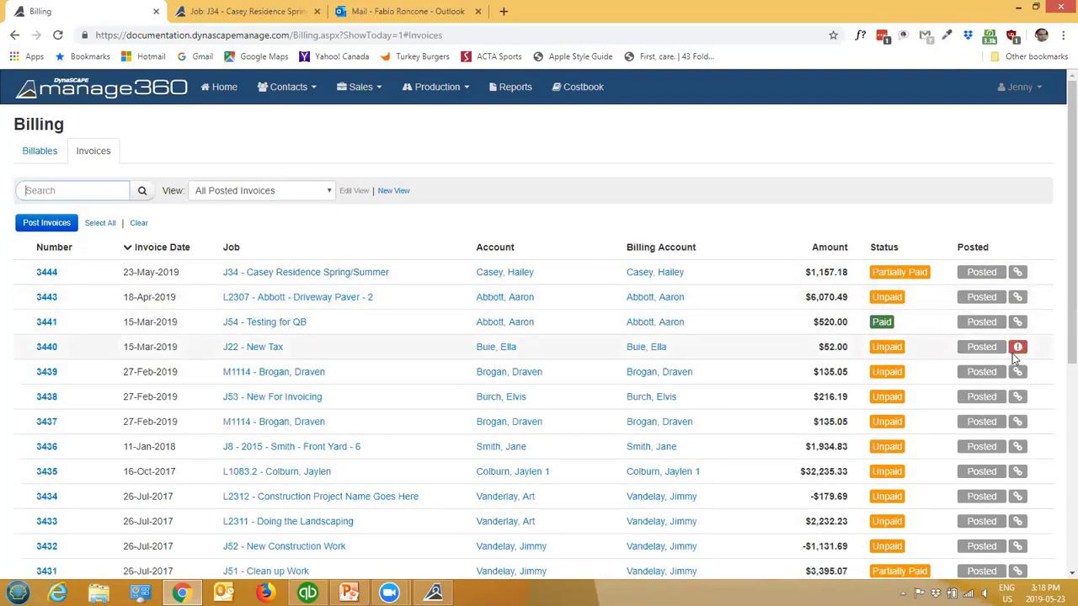
mouse_move(1017, 350)
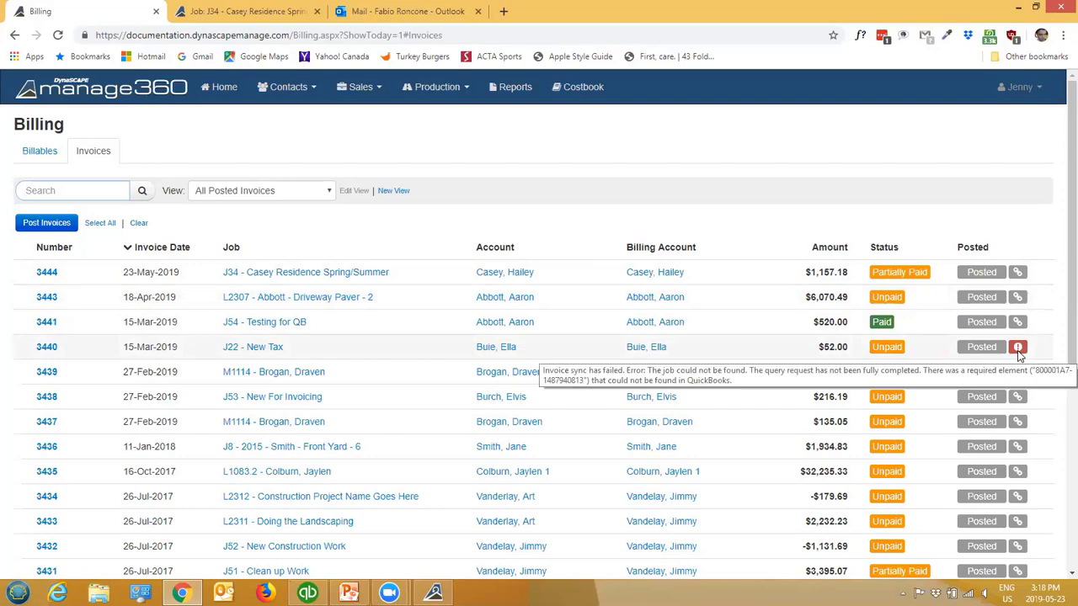
scroll(987, 386, down, 2)
scroll(987, 384, up, 2)
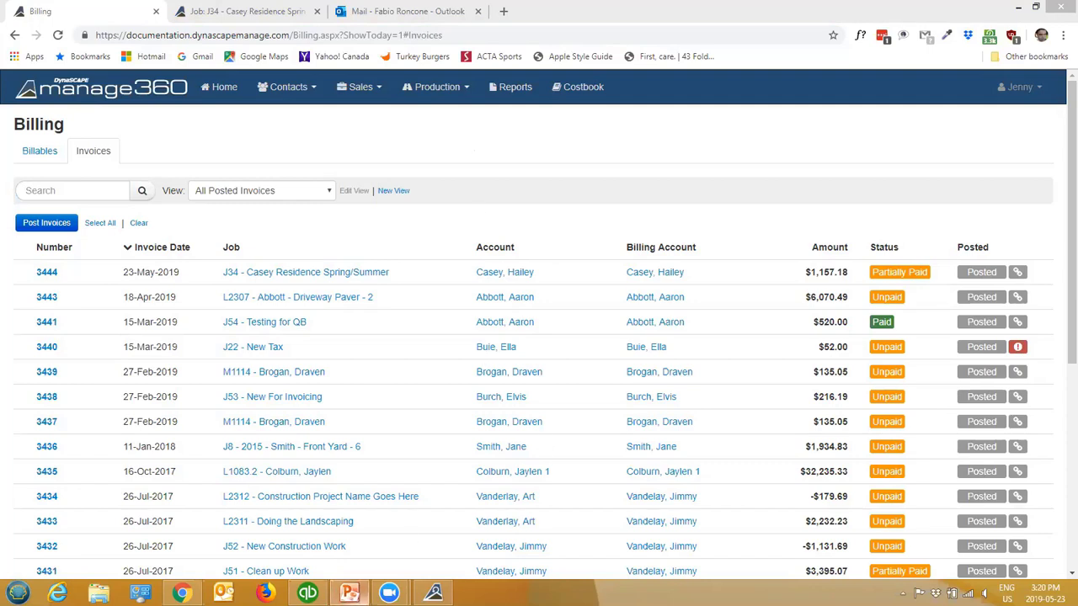
Switch to the PowerPoint presentation, start the slide show at the Questions slide and advance to the recorded-session slide
click(350, 593)
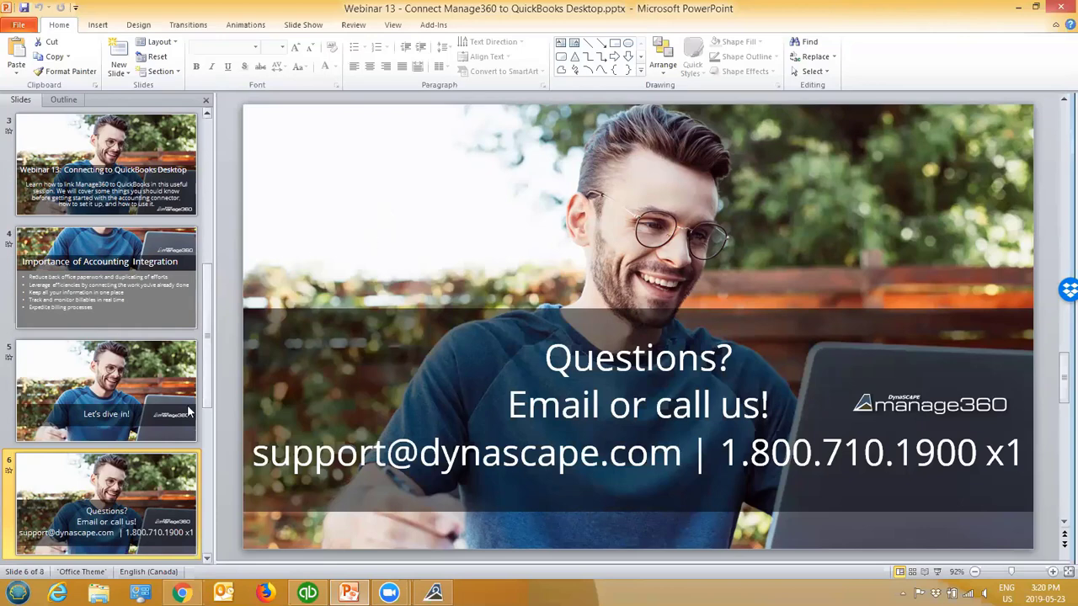
scroll(162, 389, down, 1)
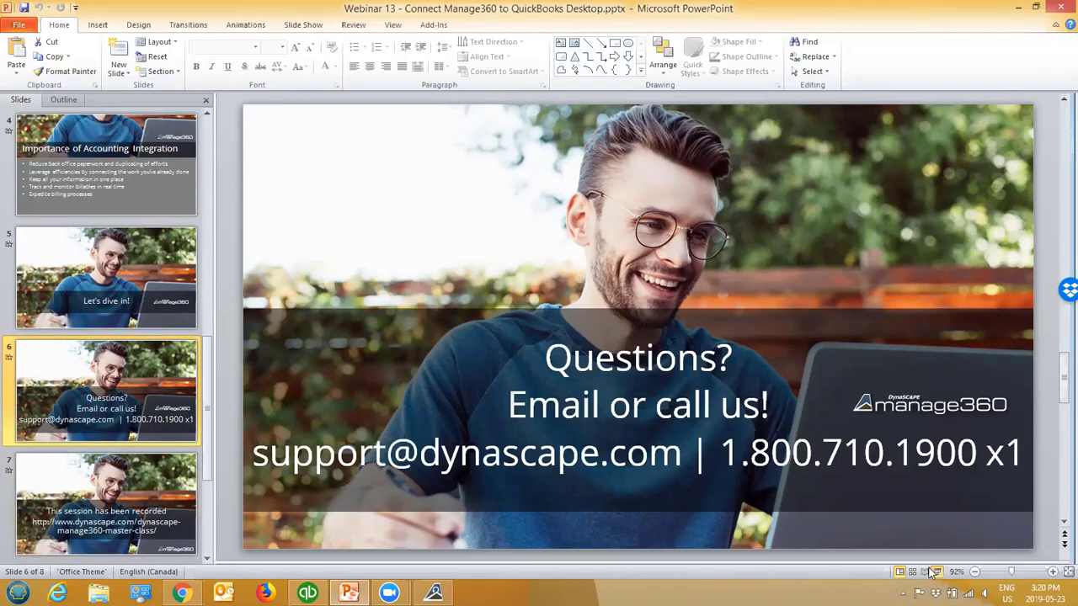
click(937, 573)
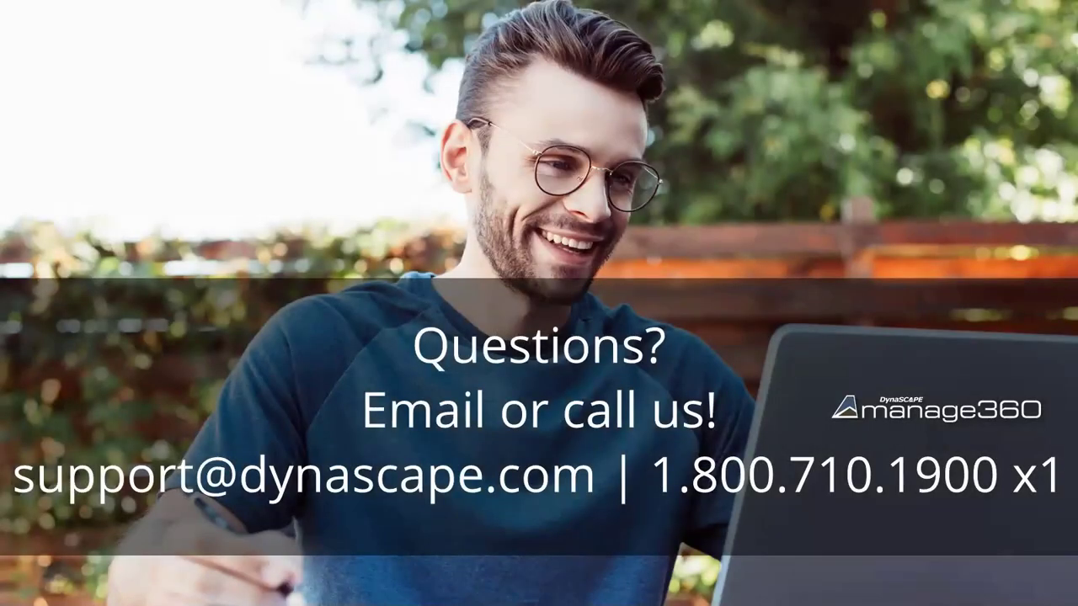
key(Right)
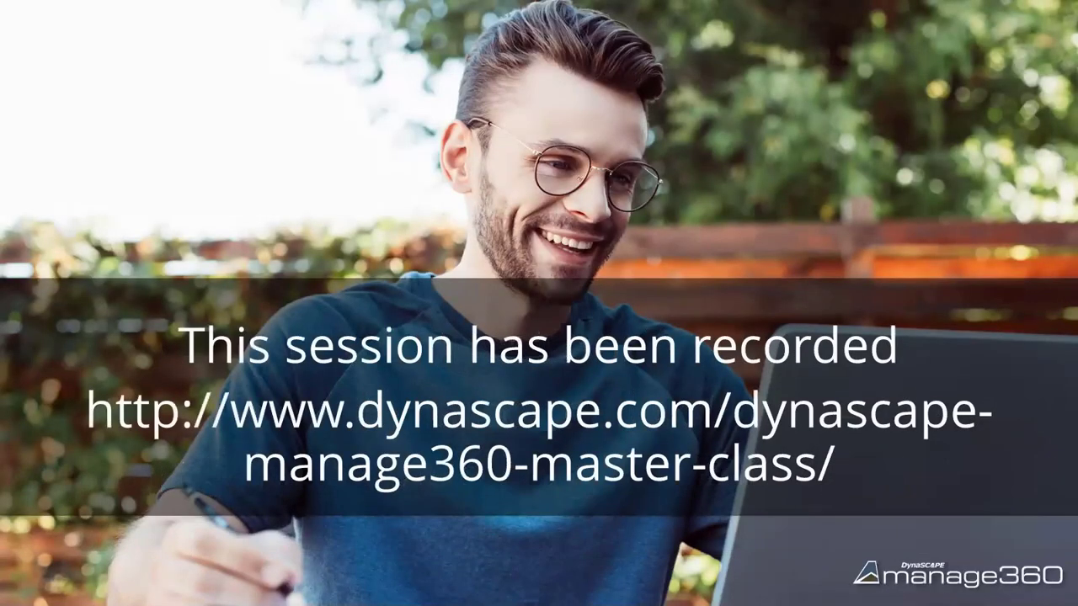